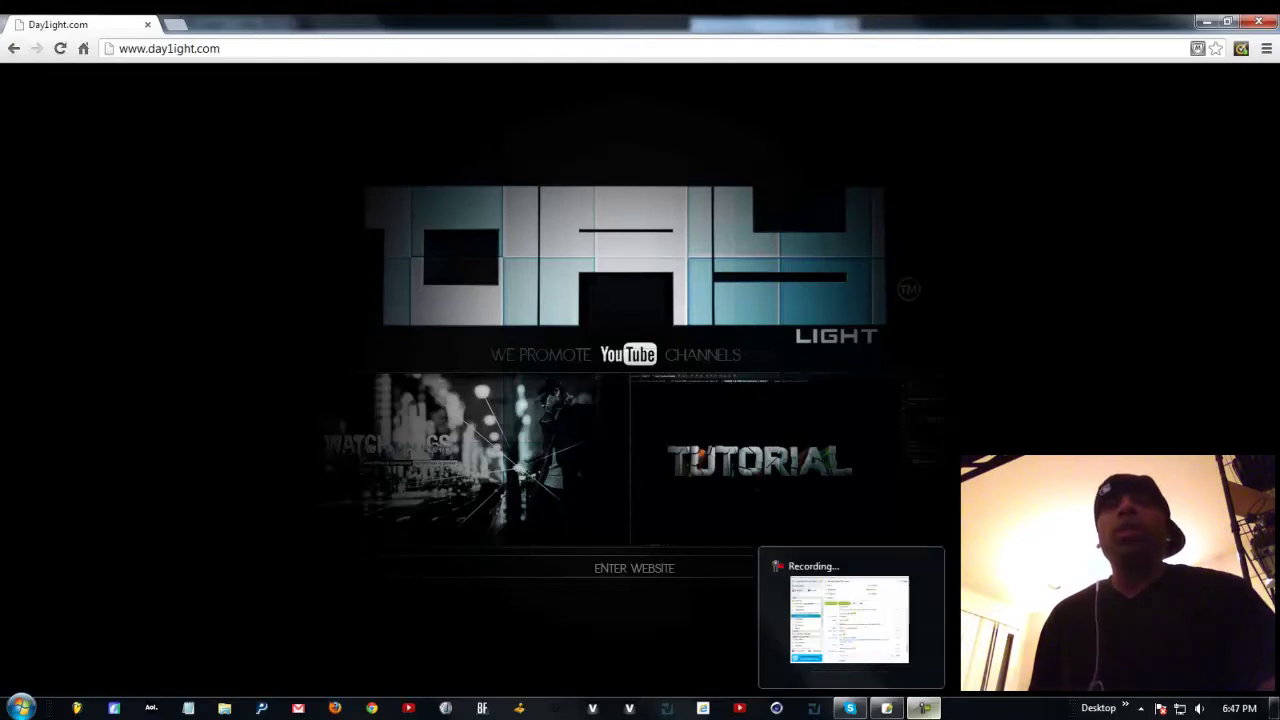
# - Switch to Photoshop and expand the collapsed toolbox, keeping the Text Ghost FX layer set open
pyautogui.click(889, 710)
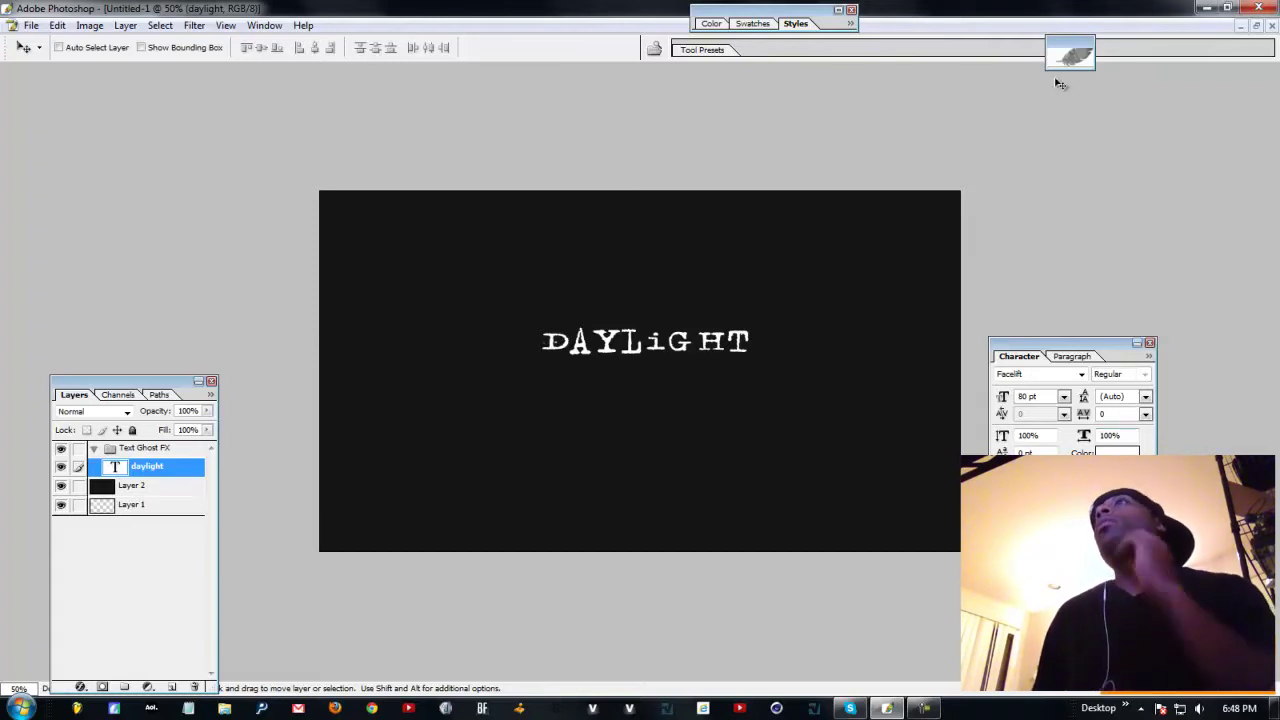
pyautogui.doubleClick(1079, 48)
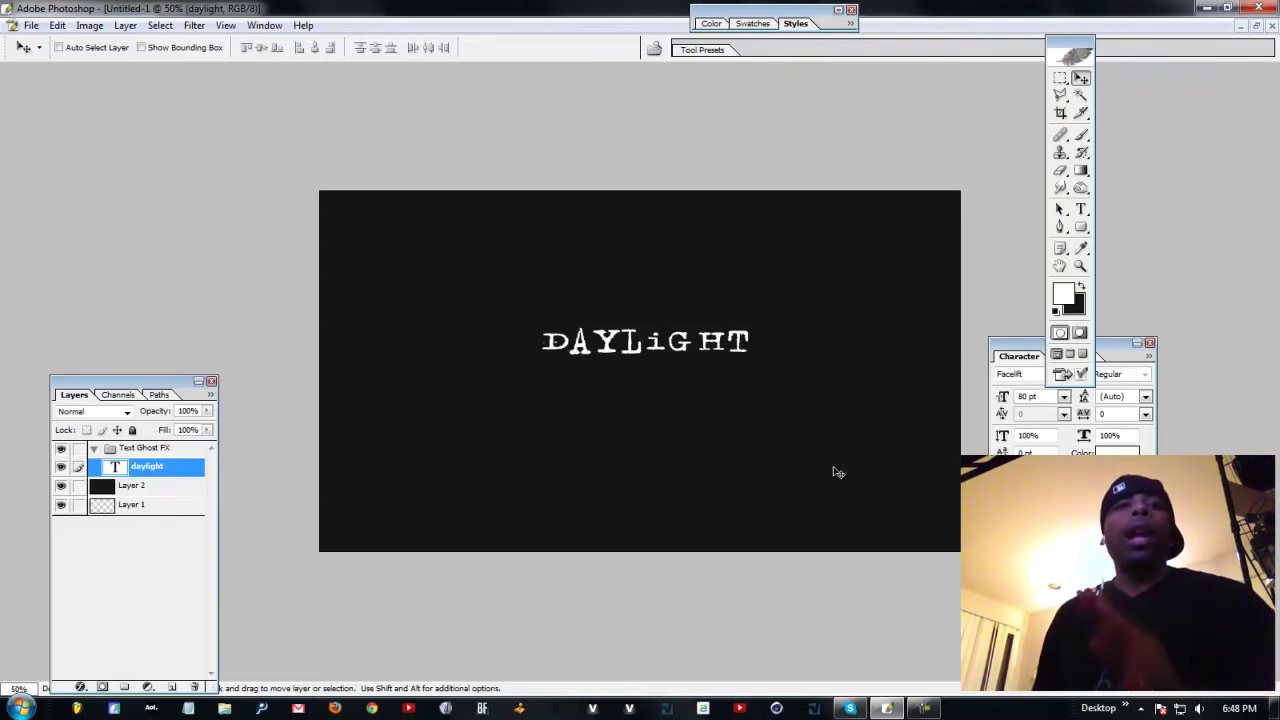
pyautogui.click(96, 449)
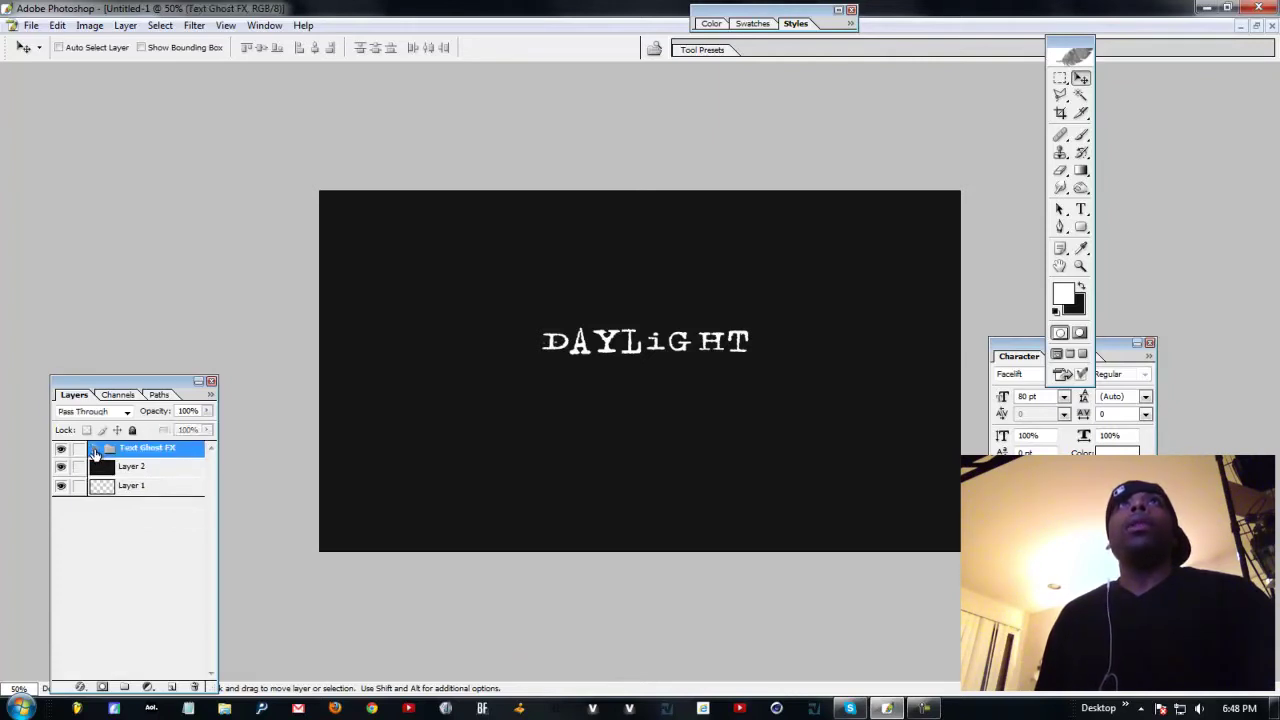
pyautogui.click(94, 449)
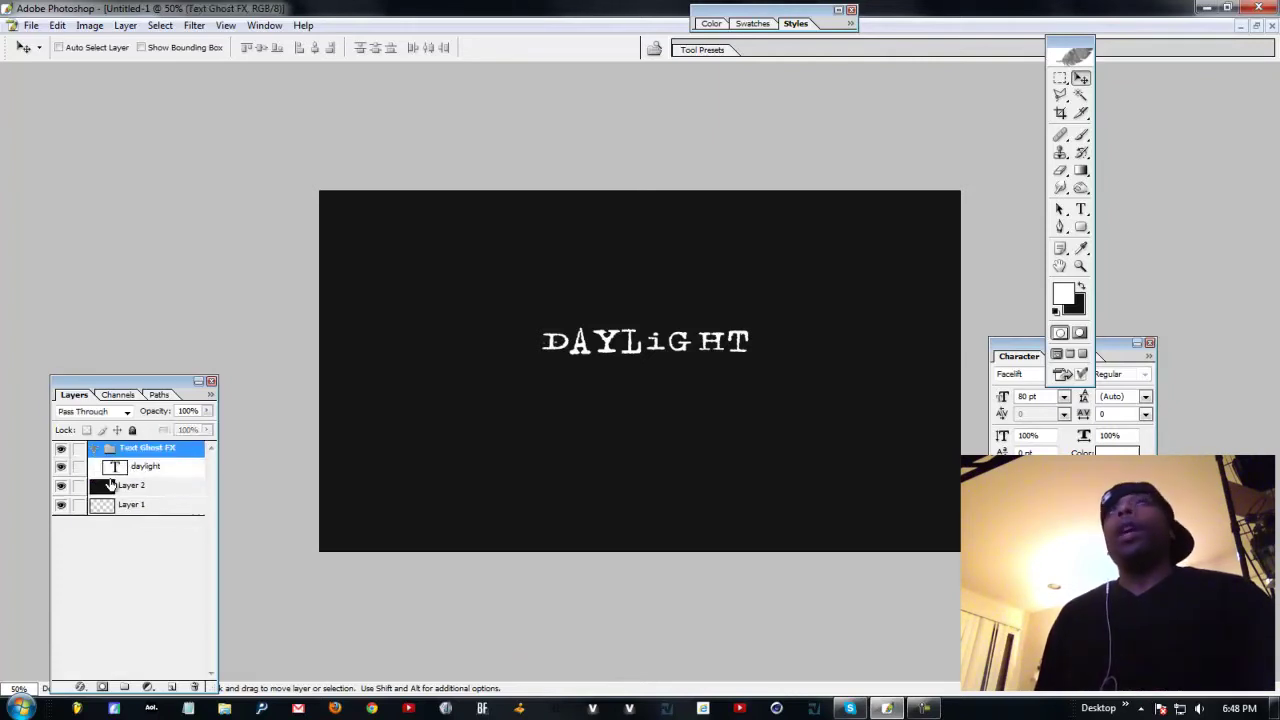
# - Duplicate the daylight text layer in the Text Ghost FX set and rasterize the type of the copy
pyautogui.moveTo(165, 466); pyautogui.dragTo(172, 685)
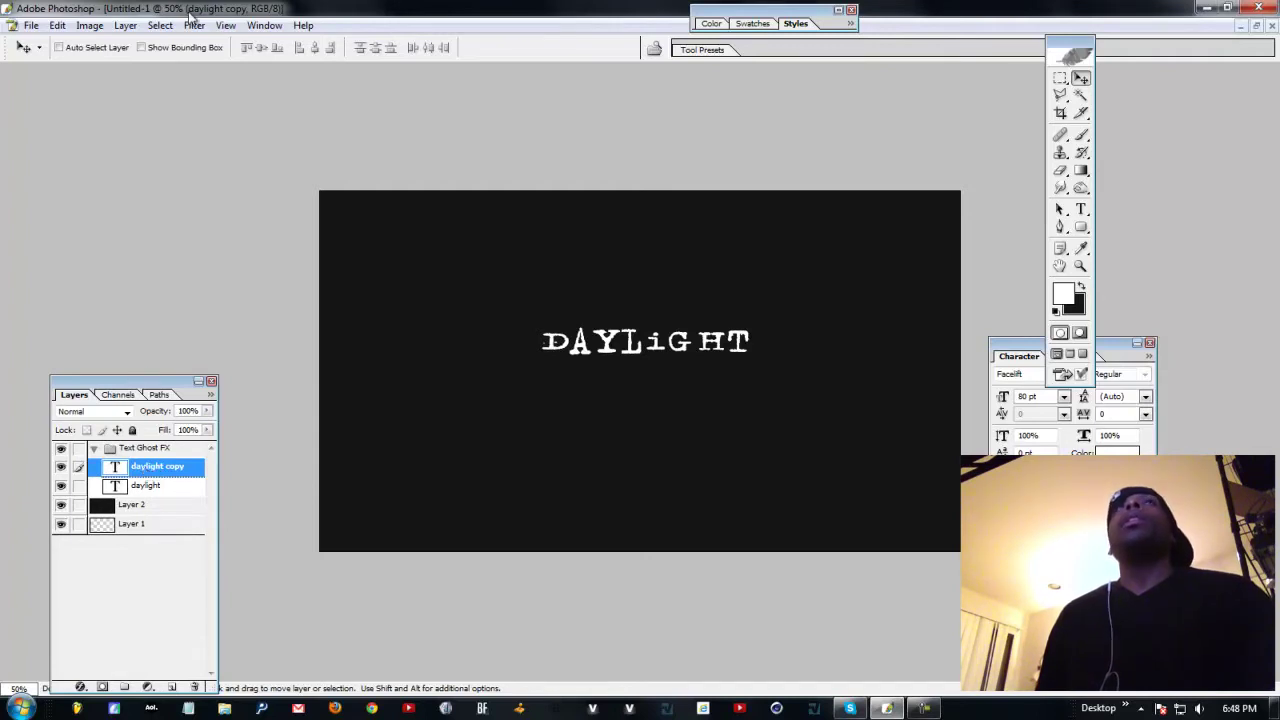
pyautogui.click(125, 25)
pyautogui.moveTo(212, 234)
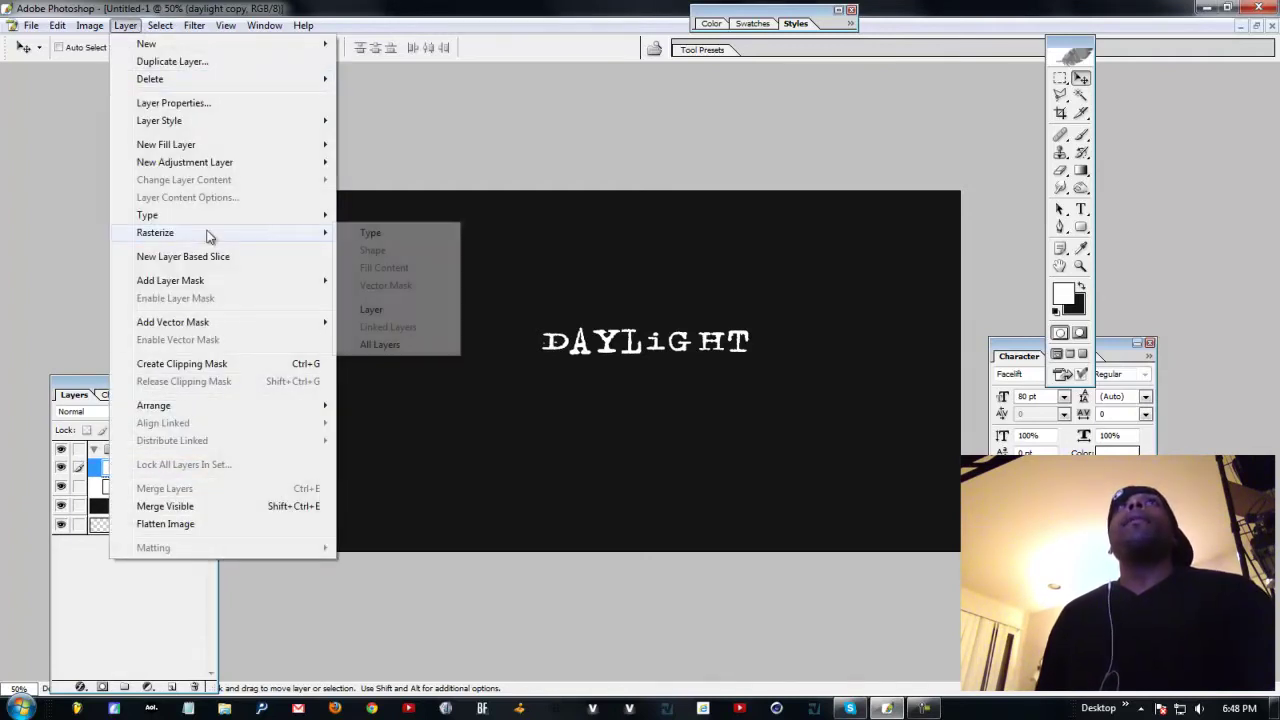
pyautogui.click(372, 236)
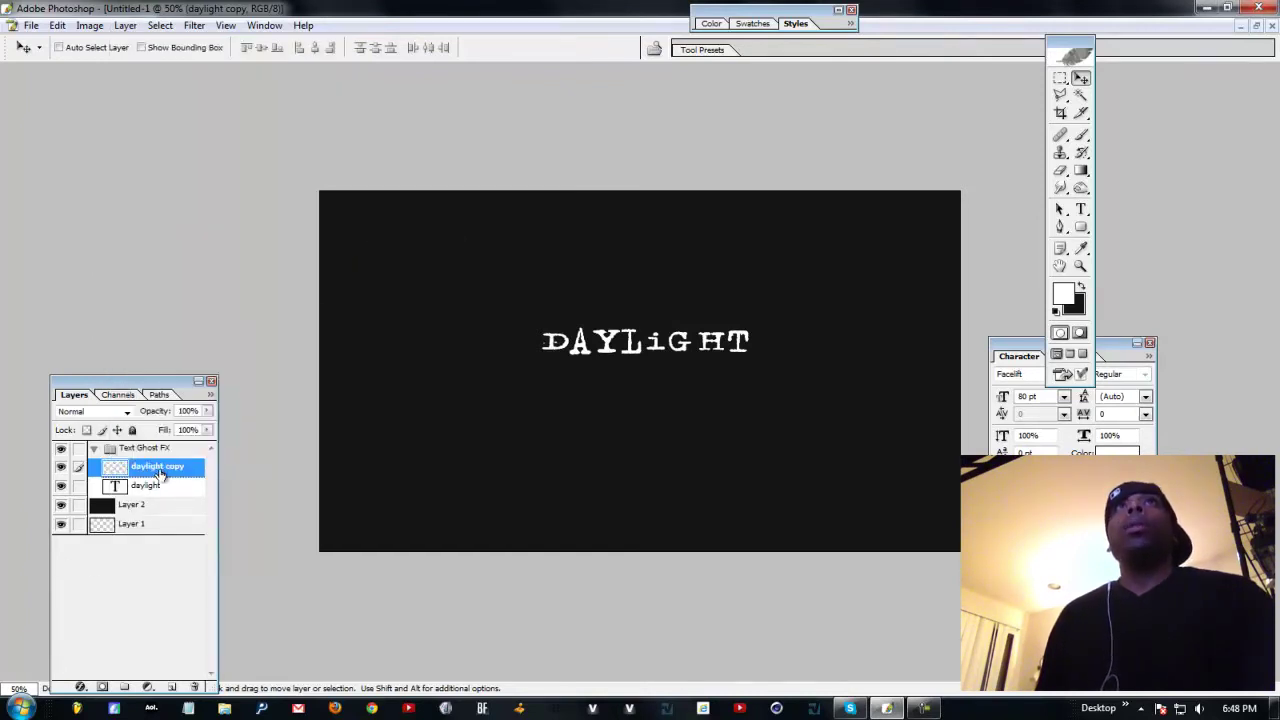
# - Hide the original daylight text layer and apply a soft Gaussian Blur to the rasterized daylight copy
pyautogui.click(61, 487)
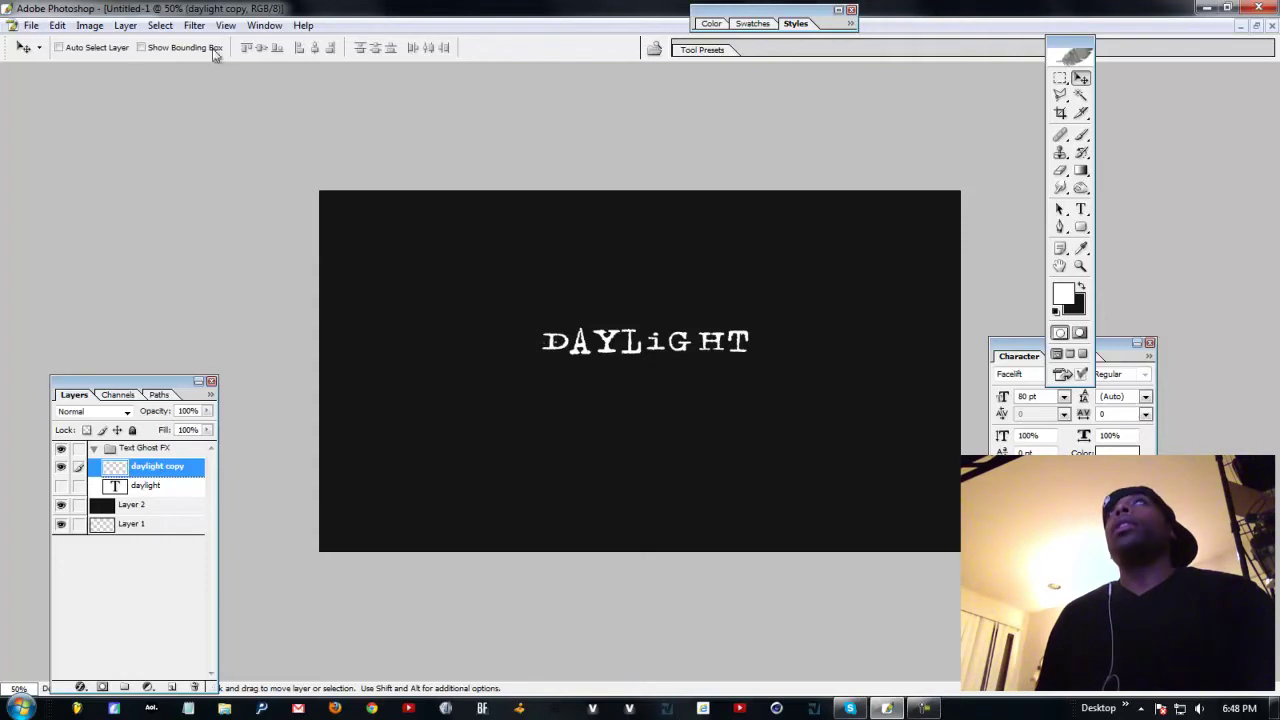
pyautogui.click(194, 25)
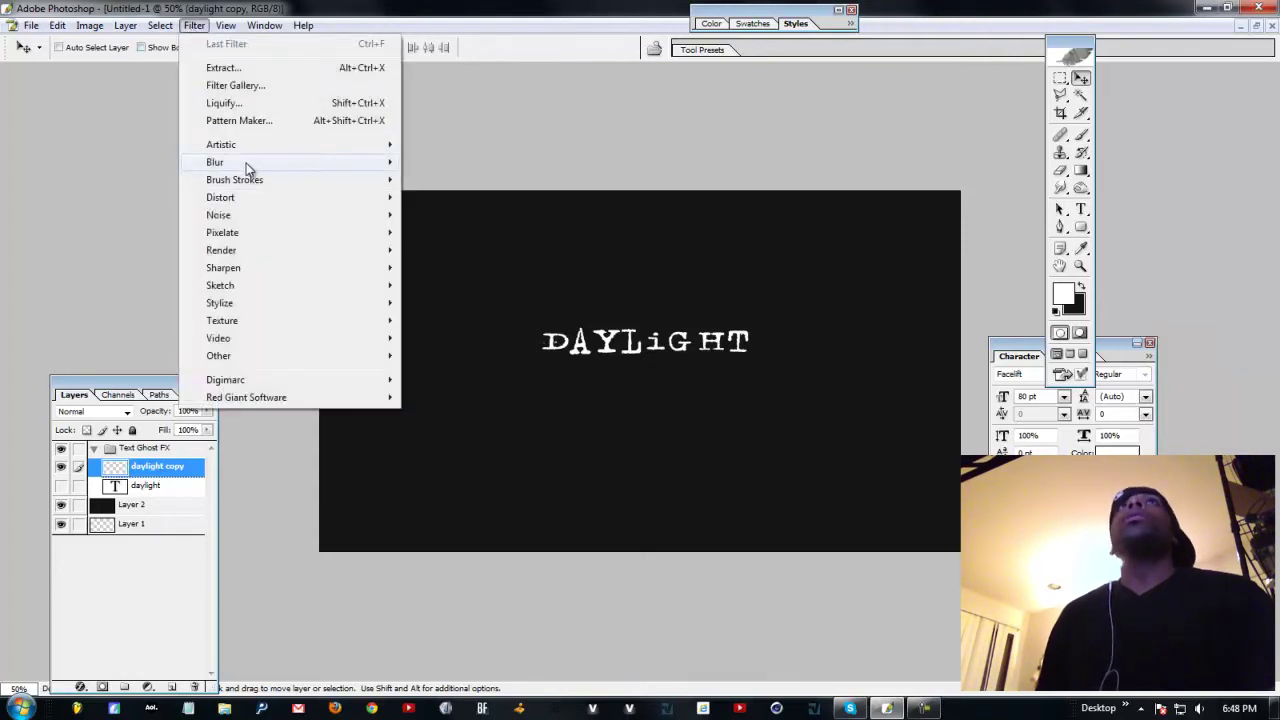
pyautogui.moveTo(246, 163)
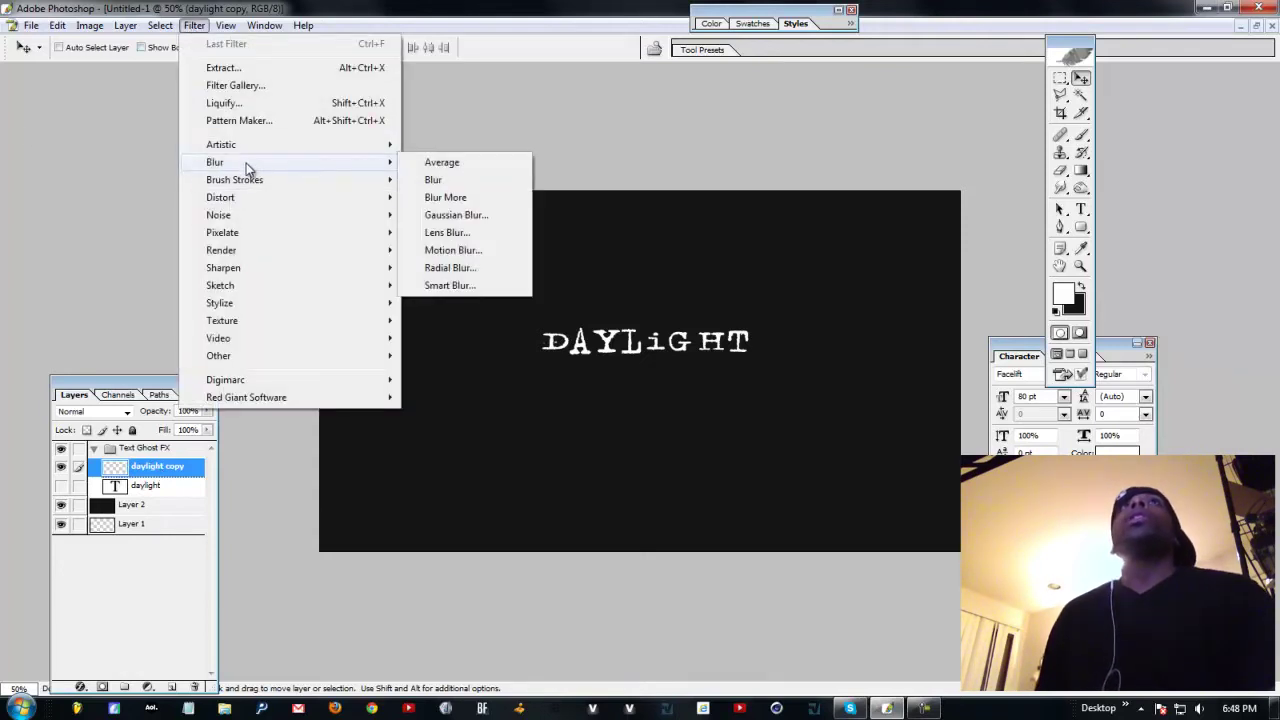
pyautogui.click(467, 219)
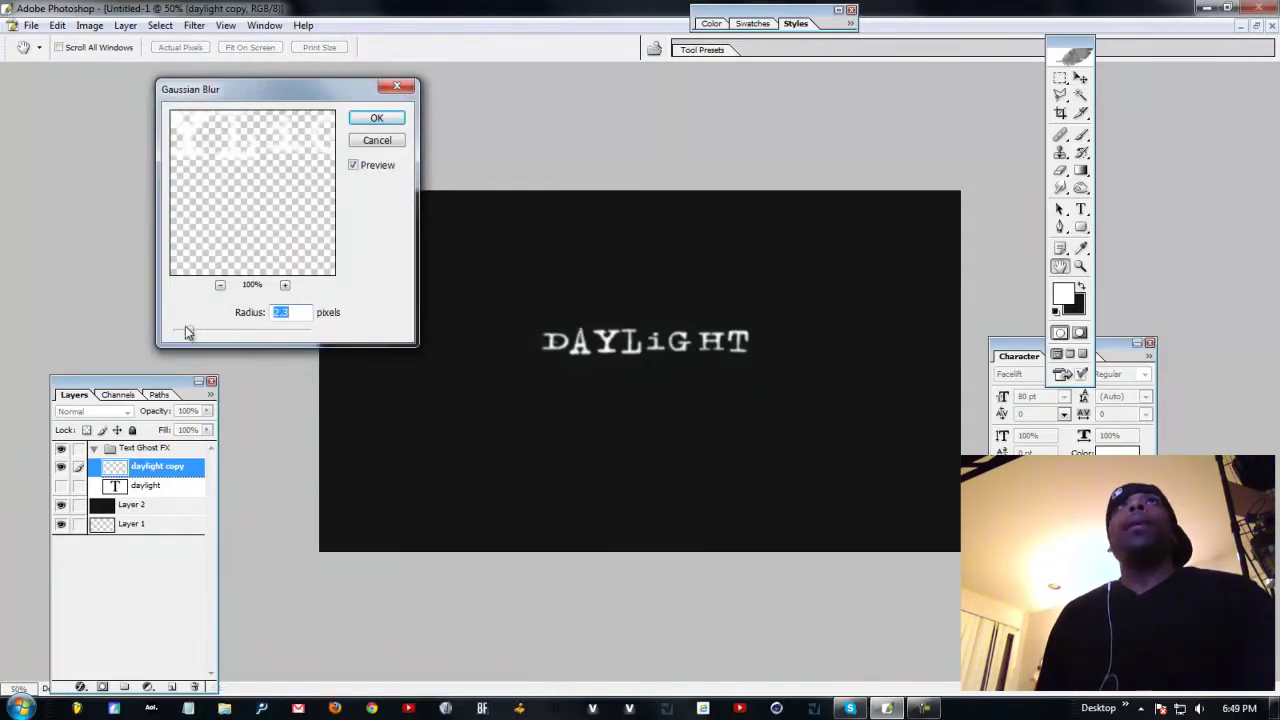
pyautogui.moveTo(211, 158); pyautogui.dragTo(253, 237)
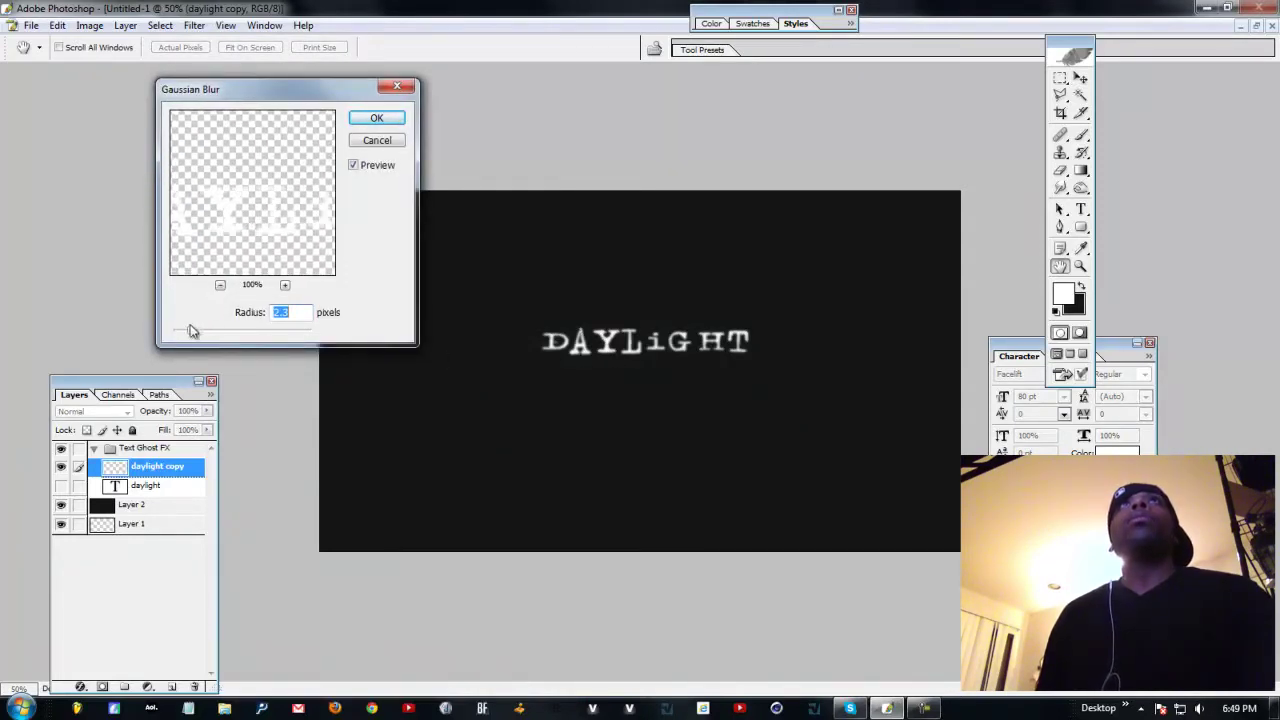
pyautogui.moveTo(190, 334); pyautogui.dragTo(229, 339)
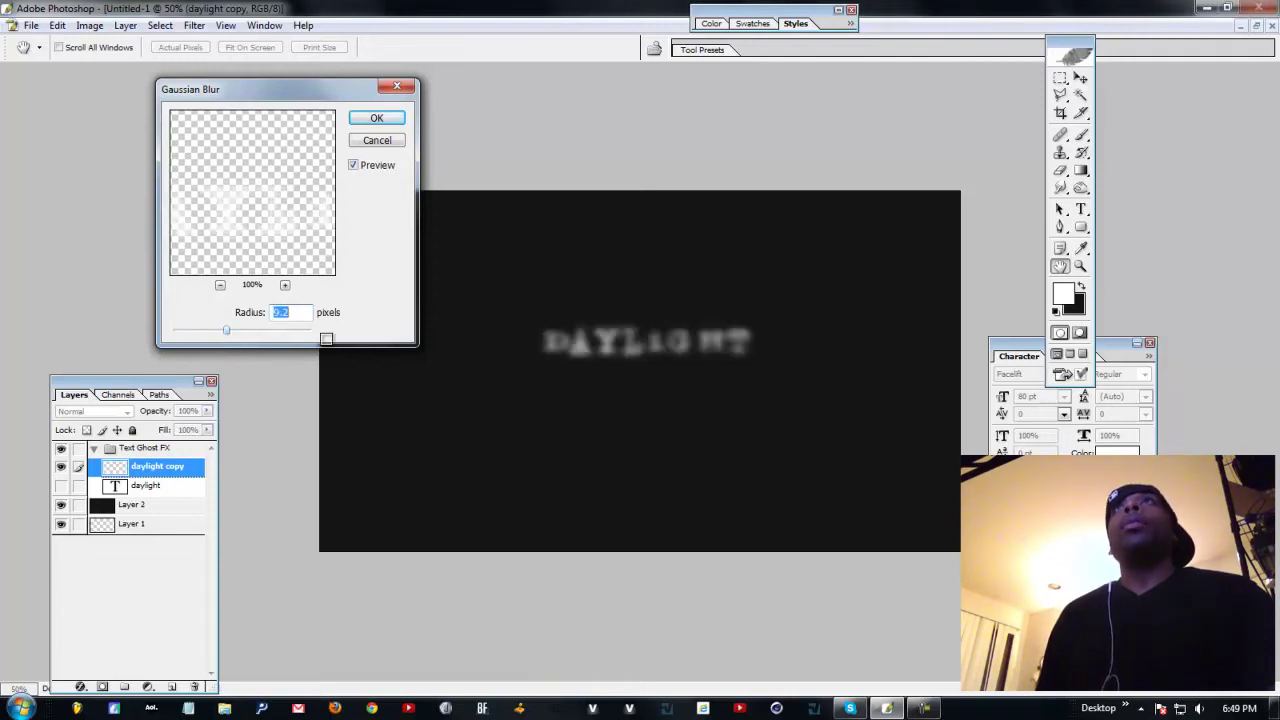
pyautogui.moveTo(228, 338); pyautogui.dragTo(211, 338)
pyautogui.click(377, 117)
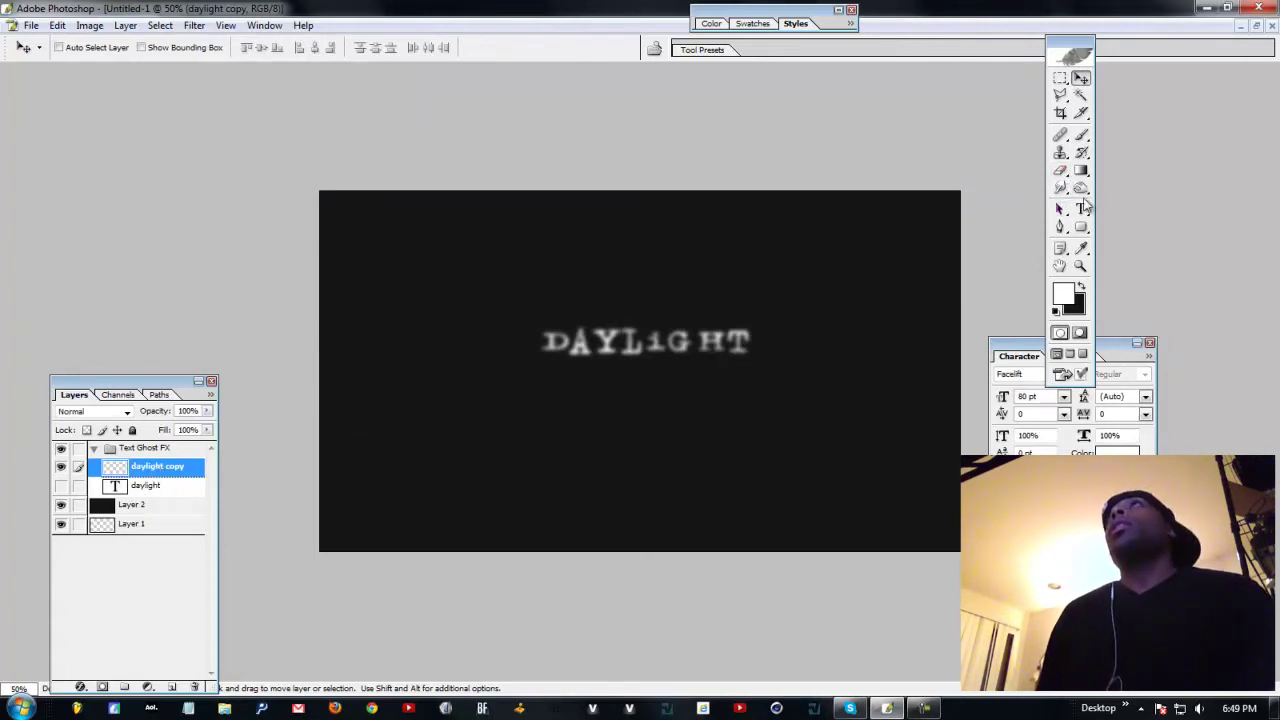
# - Duplicate the blurred daylight copy and smudge the letter edges on the duplicate with the Smudge tool, 24-pixel brush at 50% strength
pyautogui.click(1080, 188)
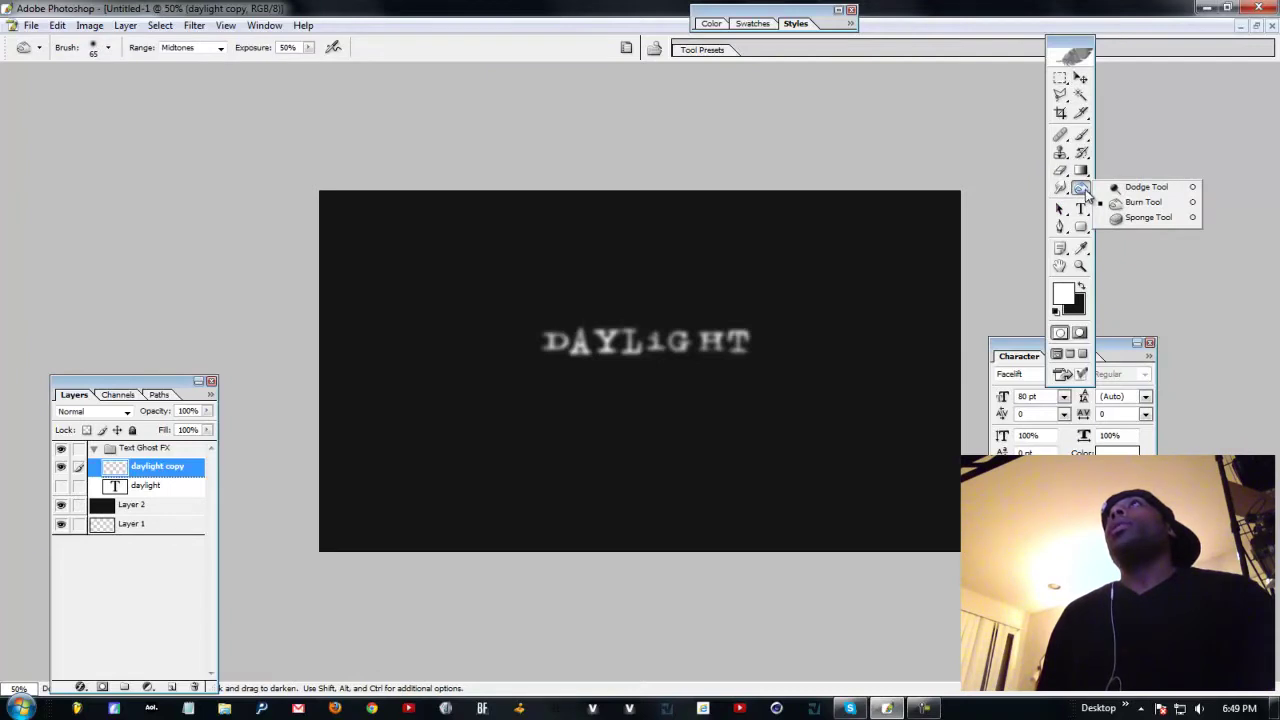
pyautogui.click(1062, 190)
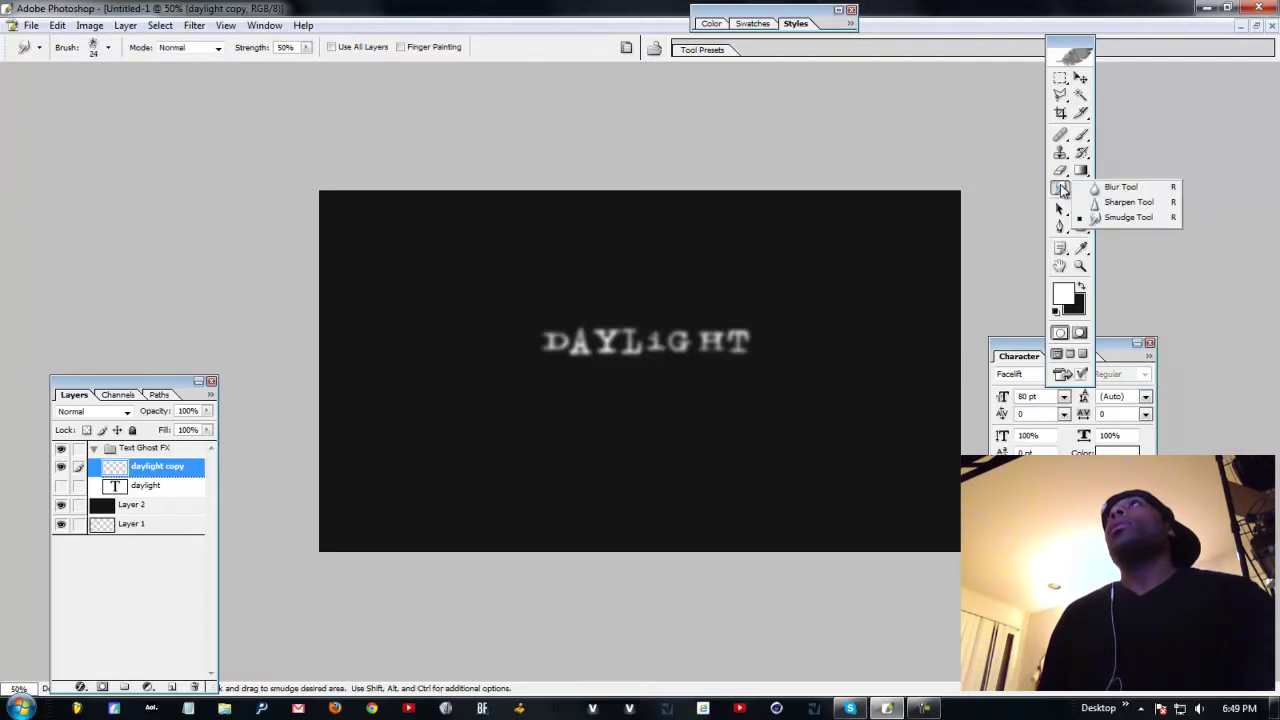
pyautogui.click(1131, 222)
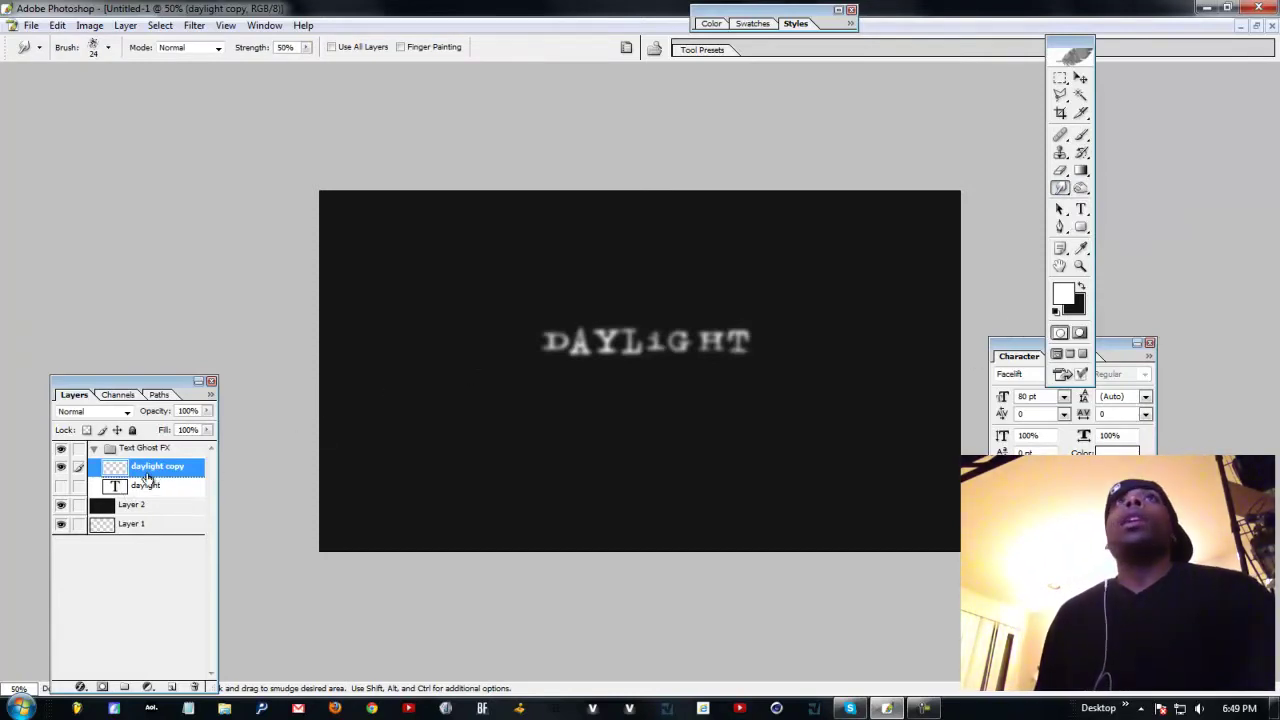
pyautogui.moveTo(148, 470); pyautogui.dragTo(172, 686)
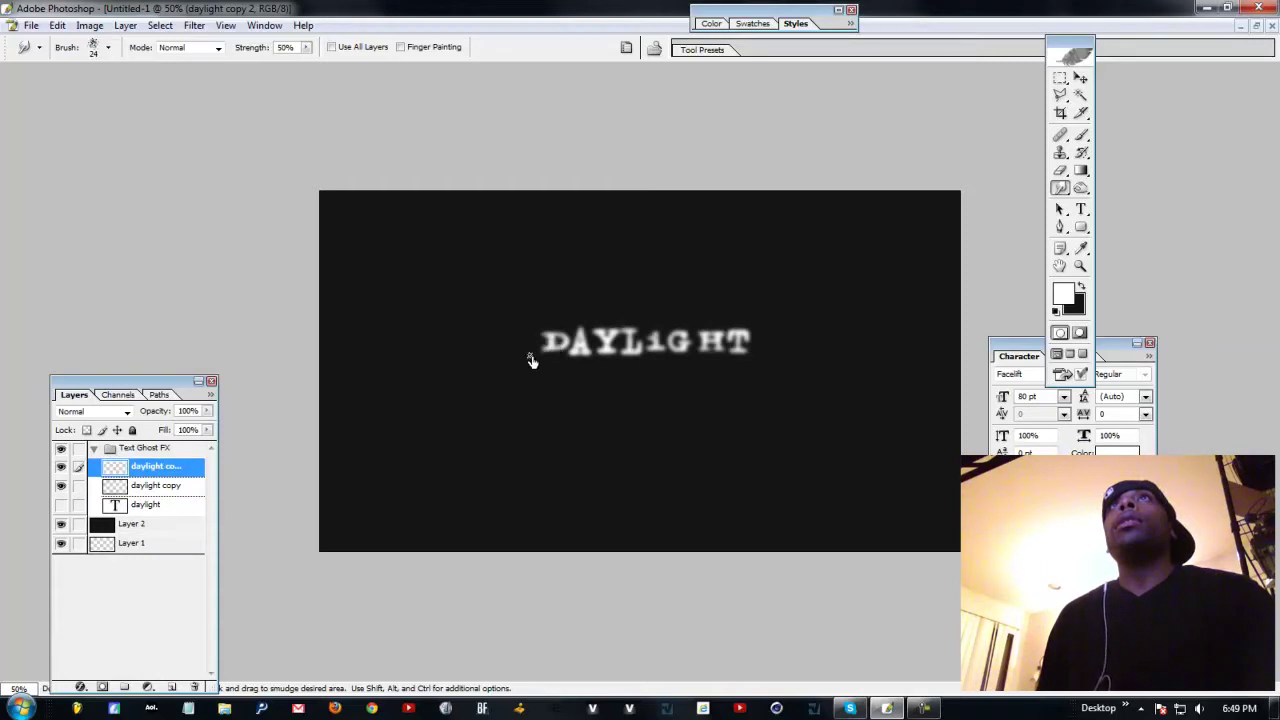
pyautogui.moveTo(534, 334)
pyautogui.mouseDown()
pyautogui.moveTo(560, 345)
pyautogui.moveTo(549, 355)
pyautogui.mouseUp()
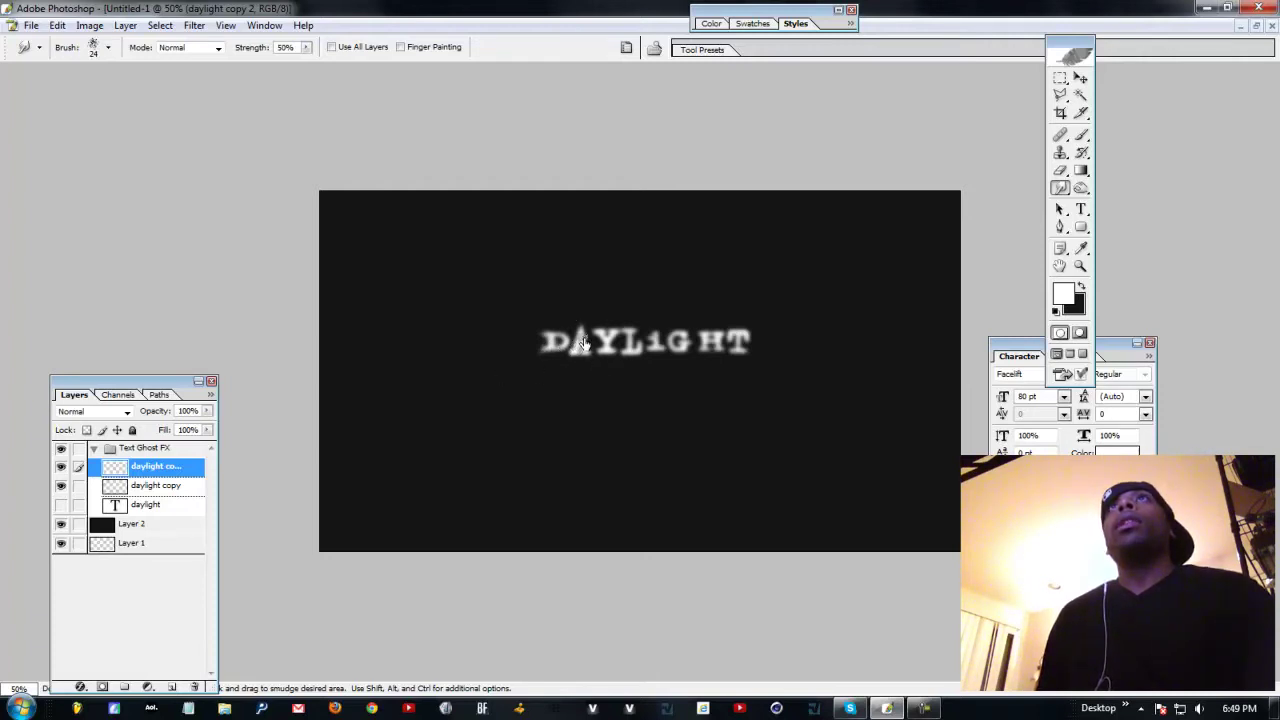
pyautogui.moveTo(580, 338); pyautogui.dragTo(597, 309)
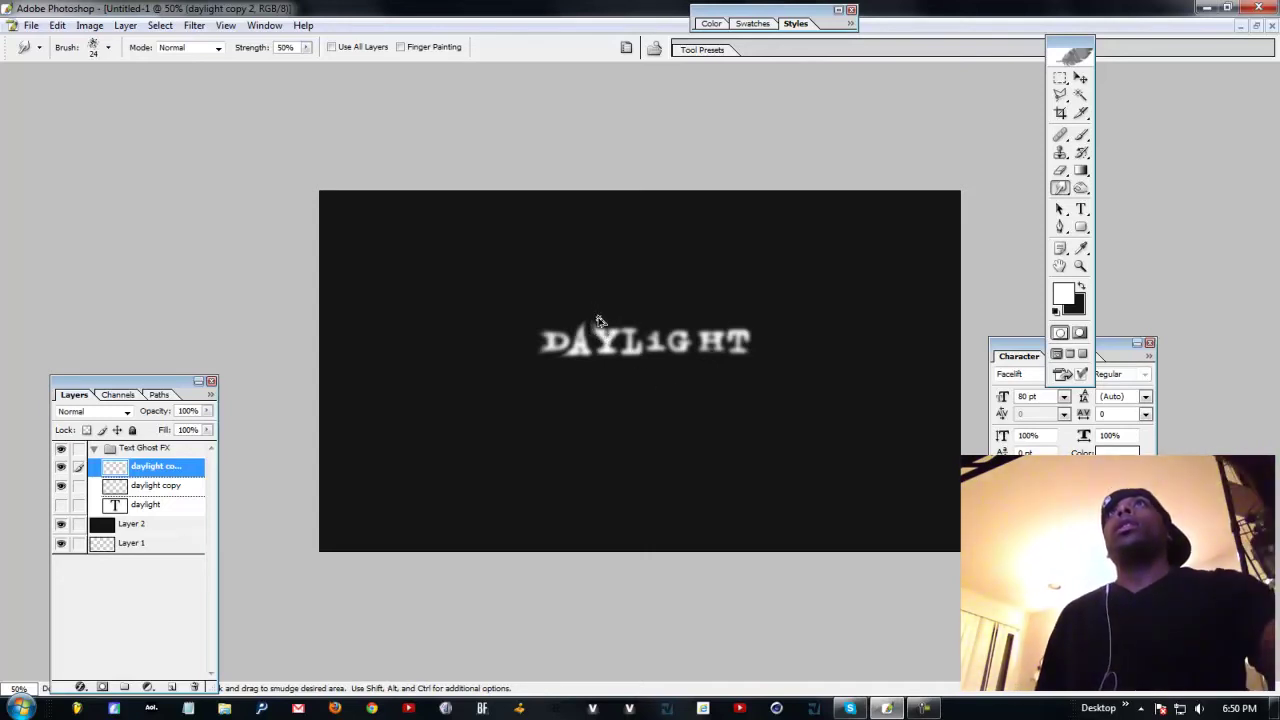
pyautogui.moveTo(601, 338)
pyautogui.mouseDown()
pyautogui.moveTo(594, 322)
pyautogui.moveTo(616, 346)
pyautogui.moveTo(625, 325)
pyautogui.mouseUp()
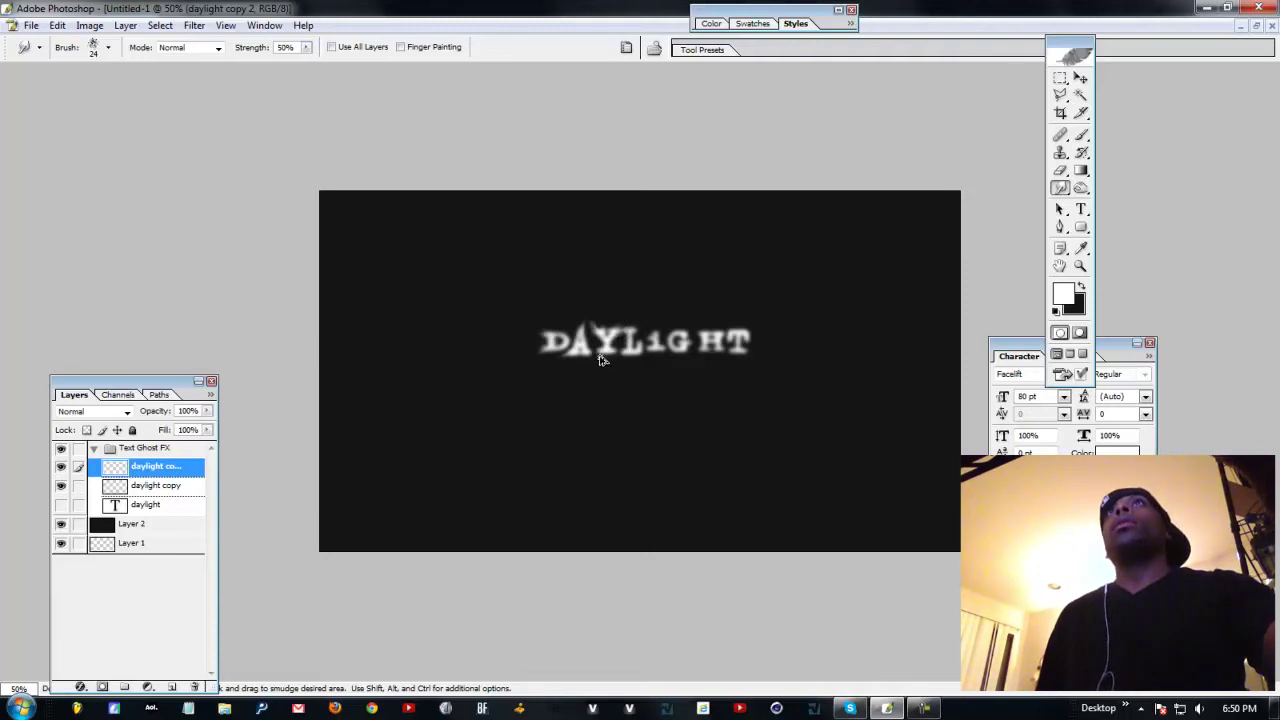
pyautogui.moveTo(601, 352)
pyautogui.mouseDown()
pyautogui.moveTo(632, 352)
pyautogui.moveTo(628, 341)
pyautogui.mouseUp()
pyautogui.moveTo(641, 346); pyautogui.dragTo(656, 337)
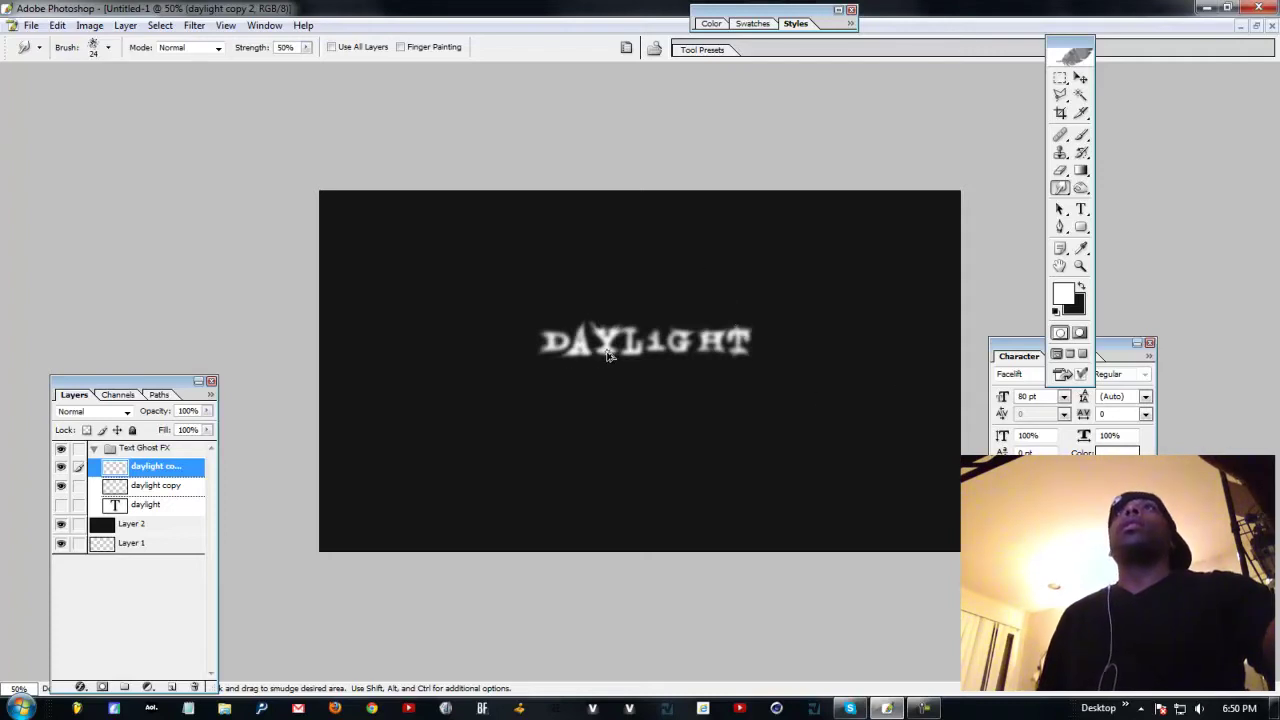
# - Hide the smudged and blurred daylight copies and duplicate the original daylight text layer
pyautogui.click(1080, 78)
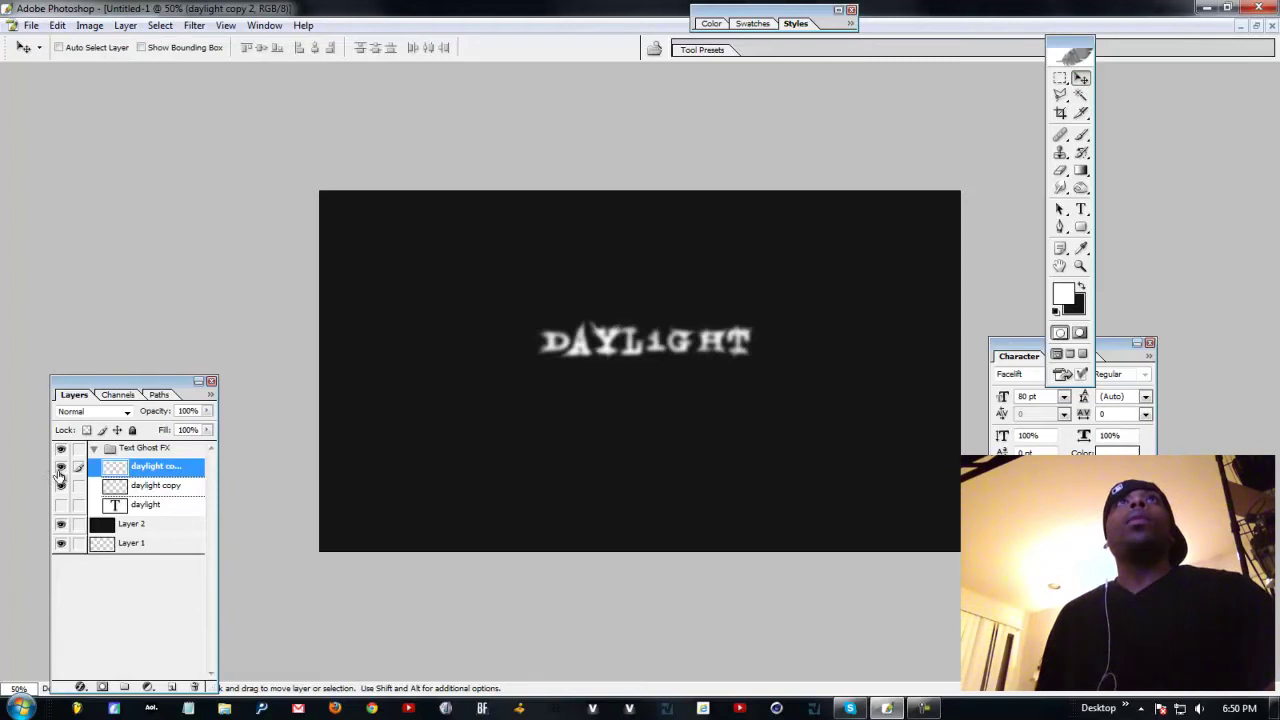
pyautogui.click(61, 468)
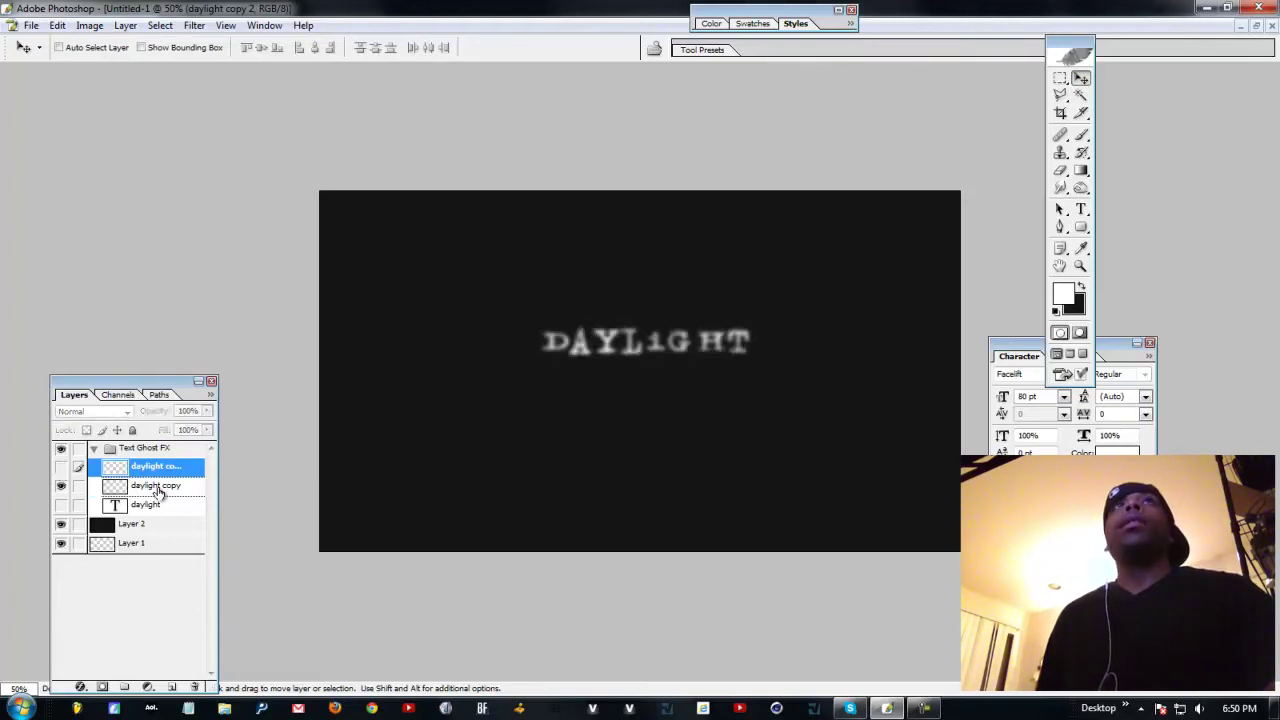
pyautogui.click(157, 489)
pyautogui.click(61, 486)
pyautogui.moveTo(147, 508); pyautogui.dragTo(171, 686)
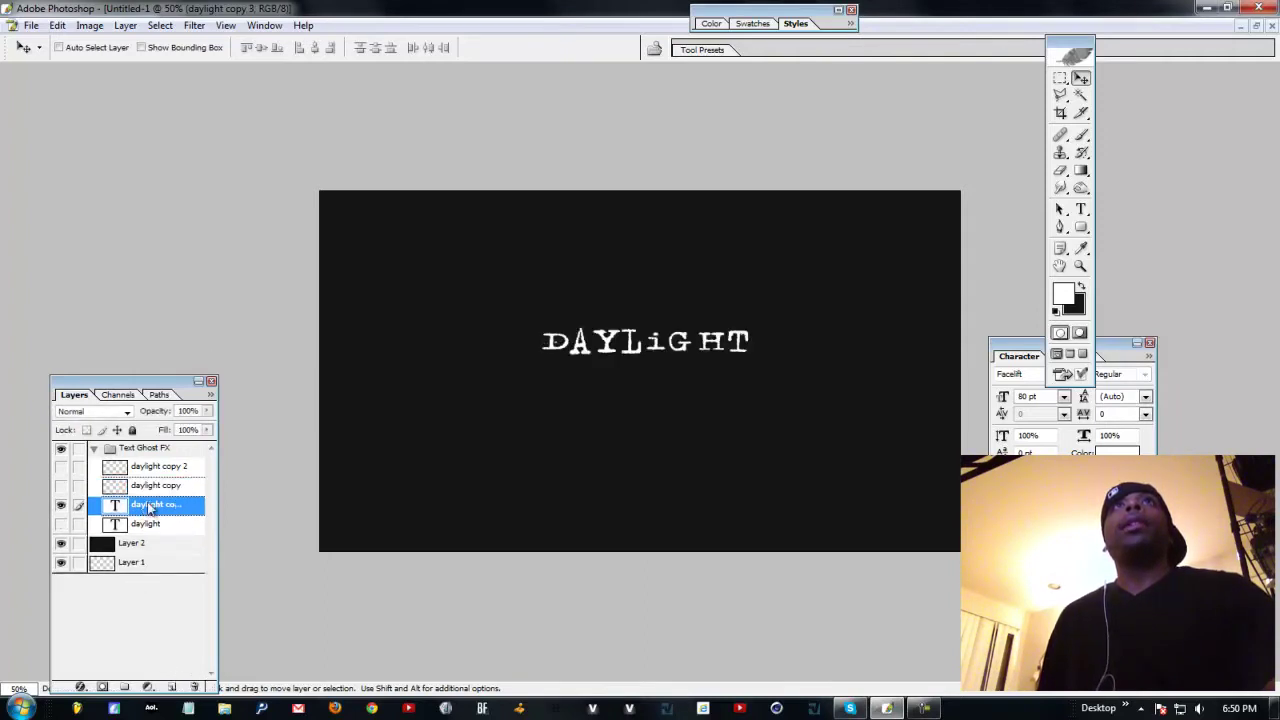
# - Apply a Motion Blur to the new text copy, rasterizing its type, with angle 0° and distance about 692 pixels
pyautogui.click(194, 25)
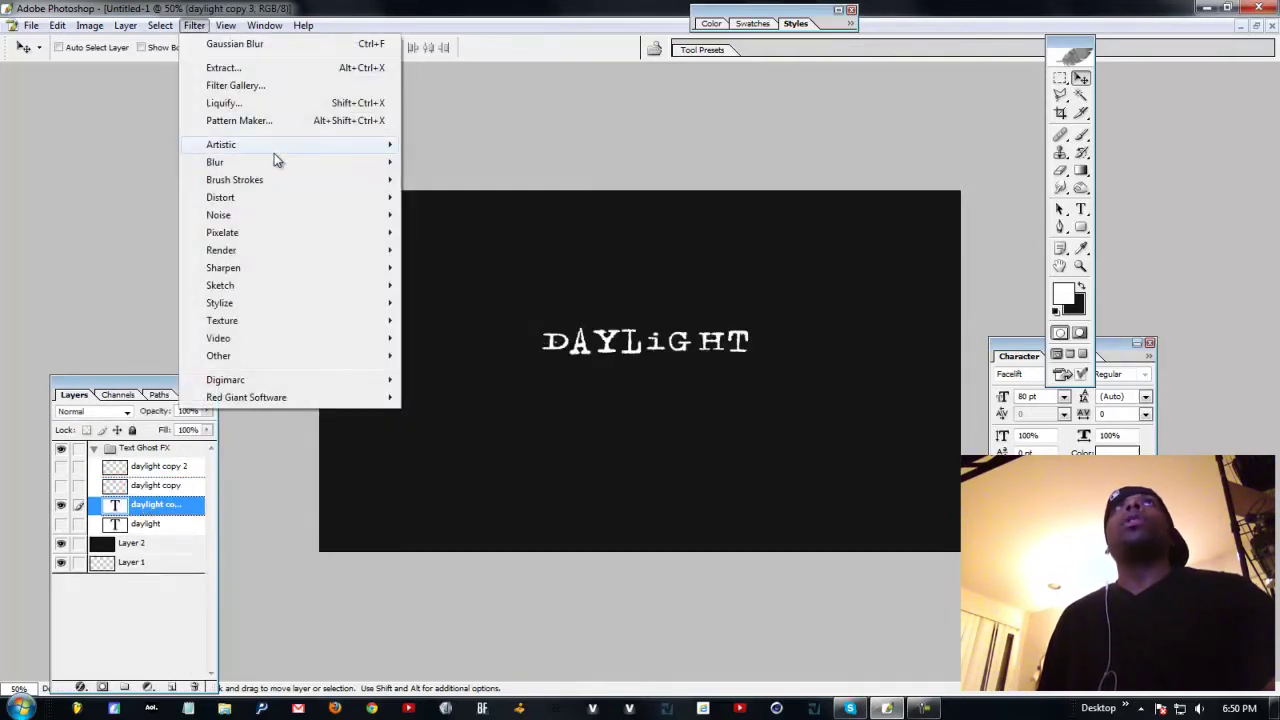
pyautogui.moveTo(266, 167)
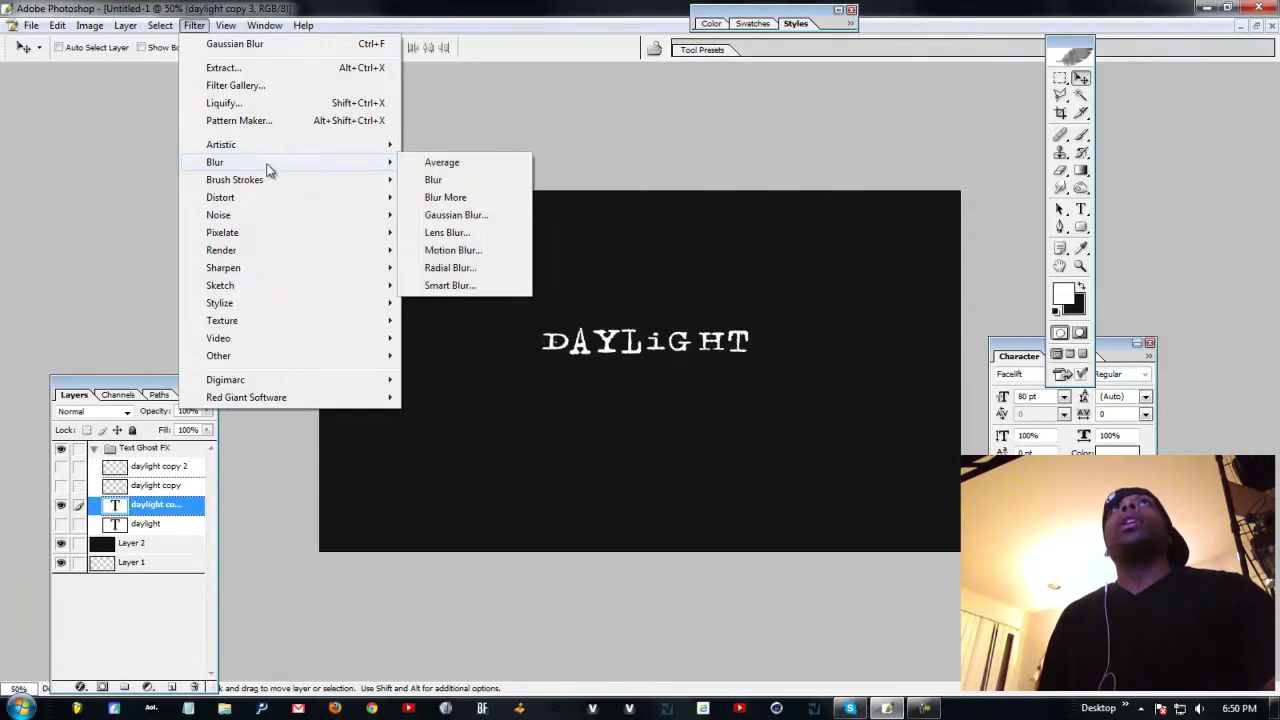
pyautogui.click(474, 258)
pyautogui.click(604, 278)
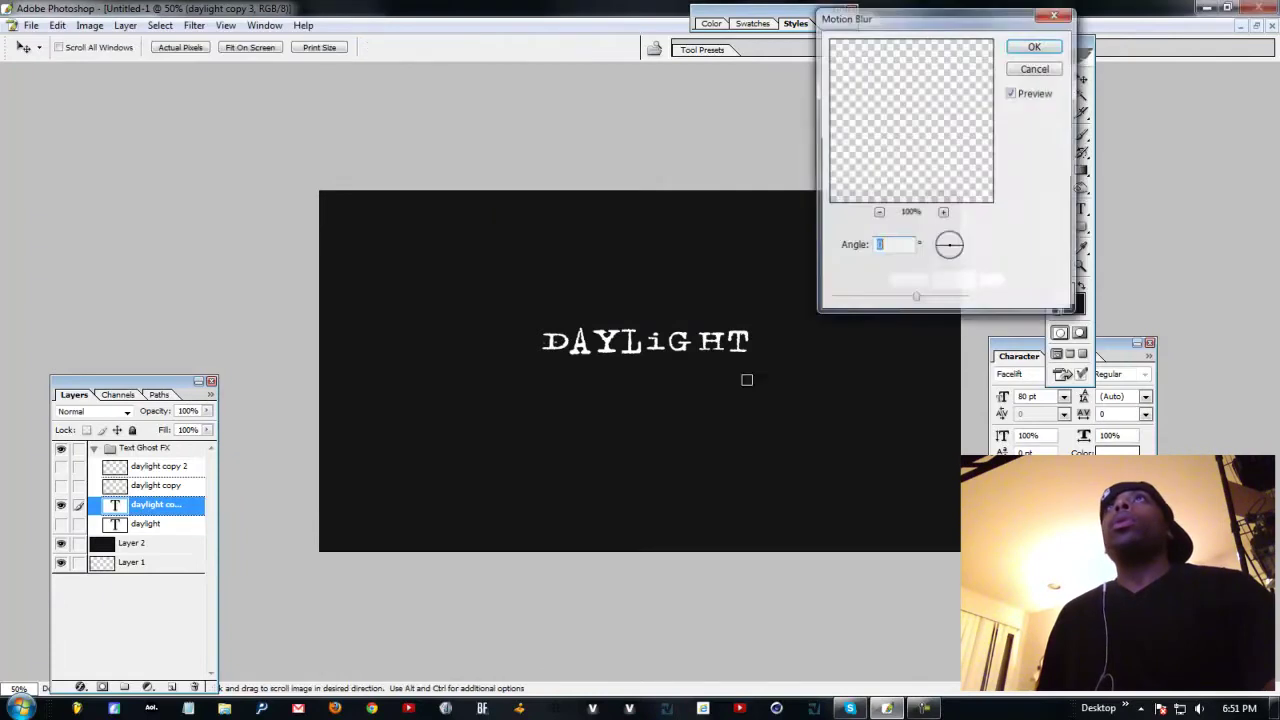
pyautogui.moveTo(916, 299); pyautogui.dragTo(950, 309)
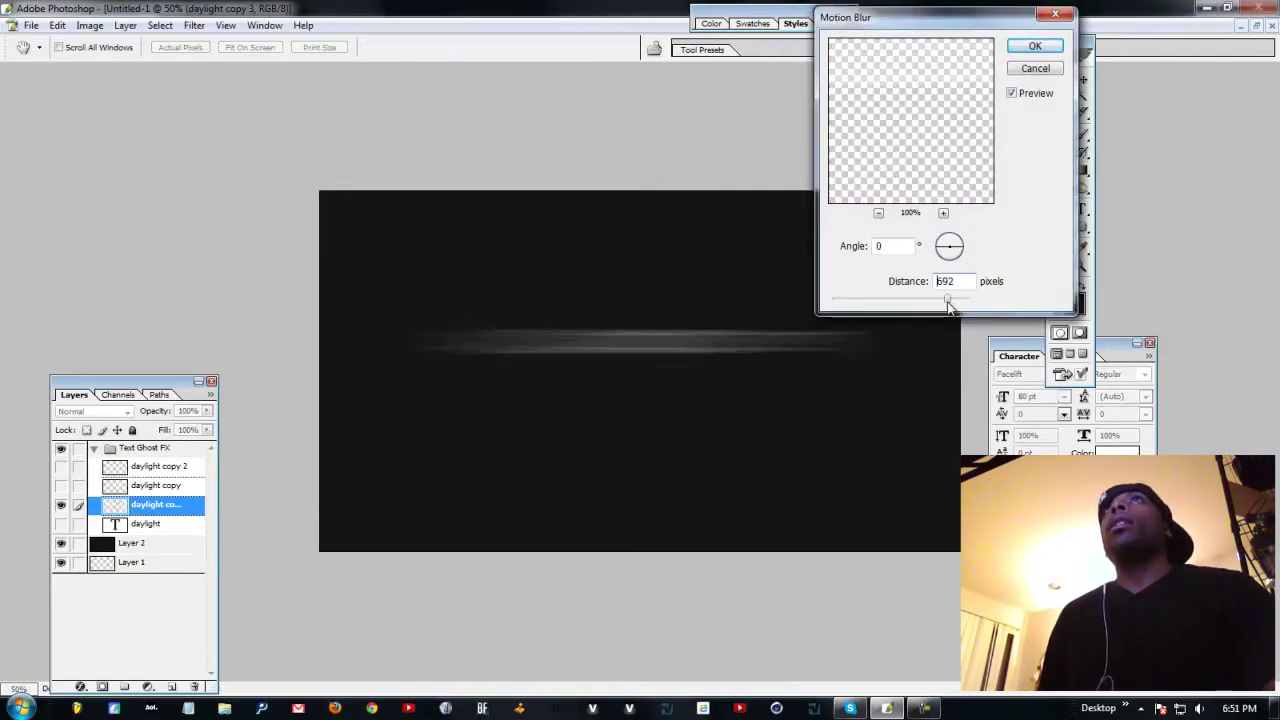
pyautogui.click(1035, 46)
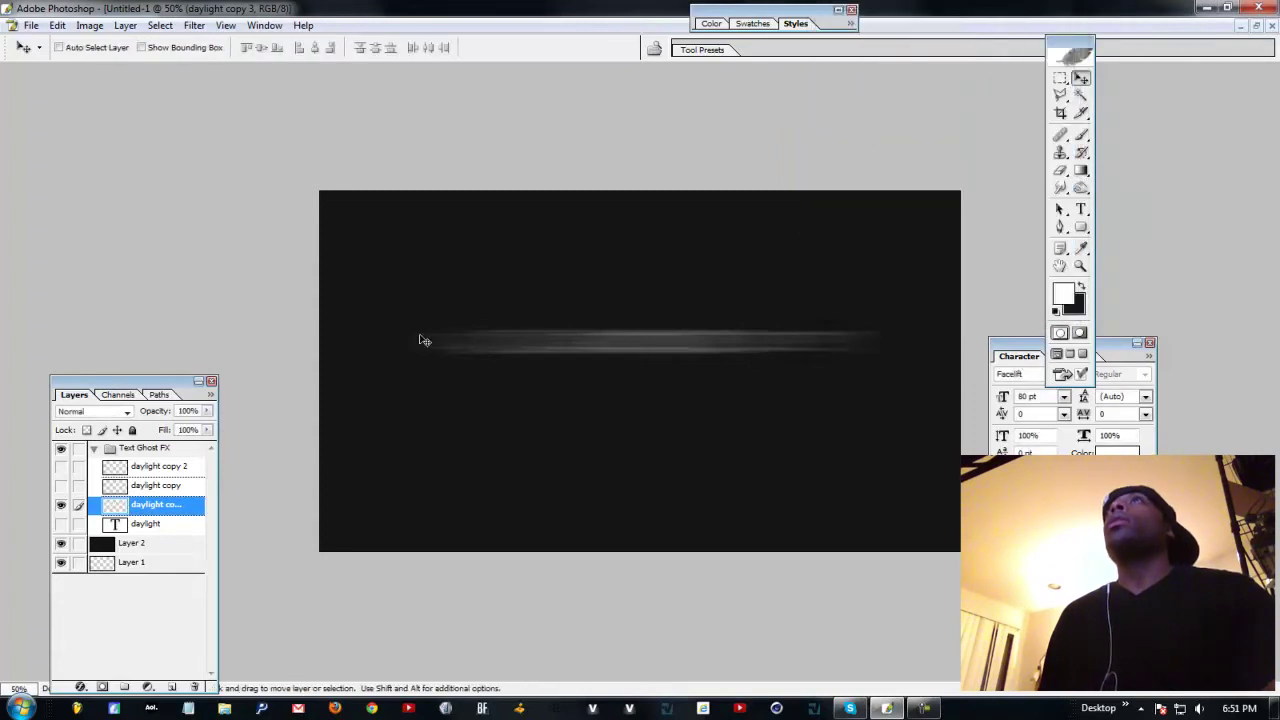
# - Show the smudged and blurred daylight copies again and set the motion-blurred layer's opacity to 20%
pyautogui.click(61, 466)
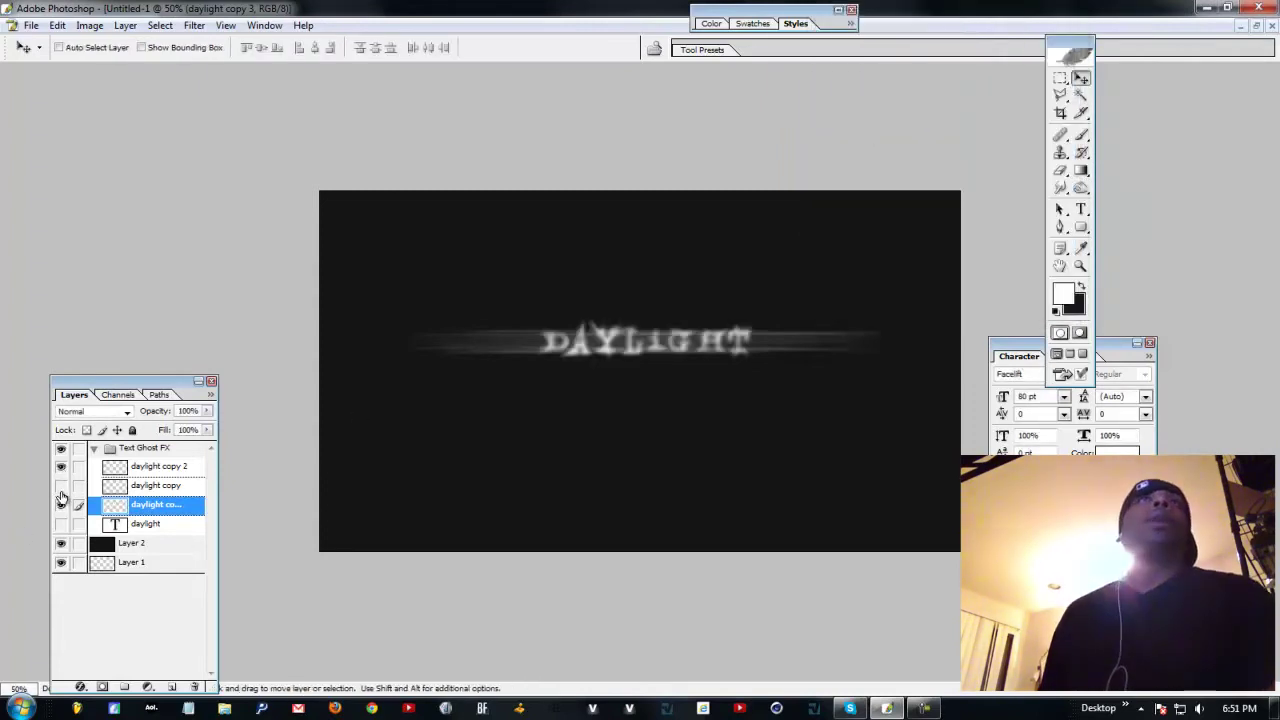
pyautogui.click(61, 486)
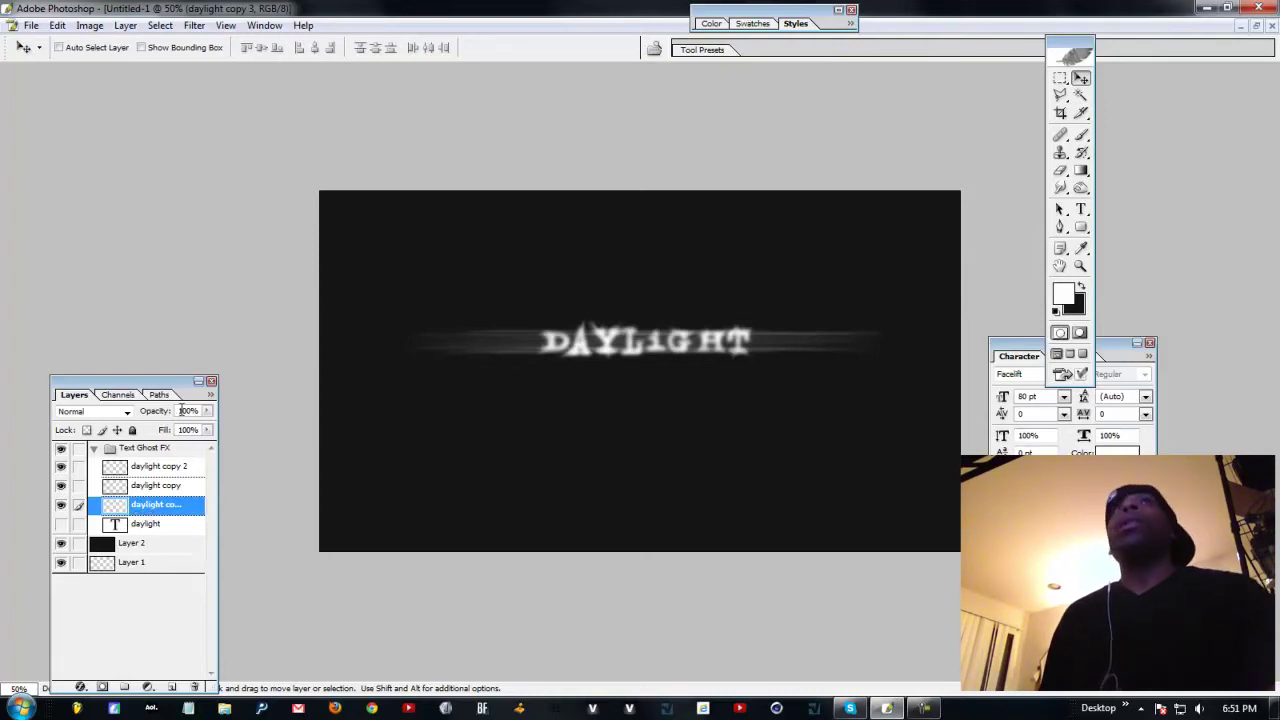
pyautogui.moveTo(207, 414); pyautogui.dragTo(157, 432)
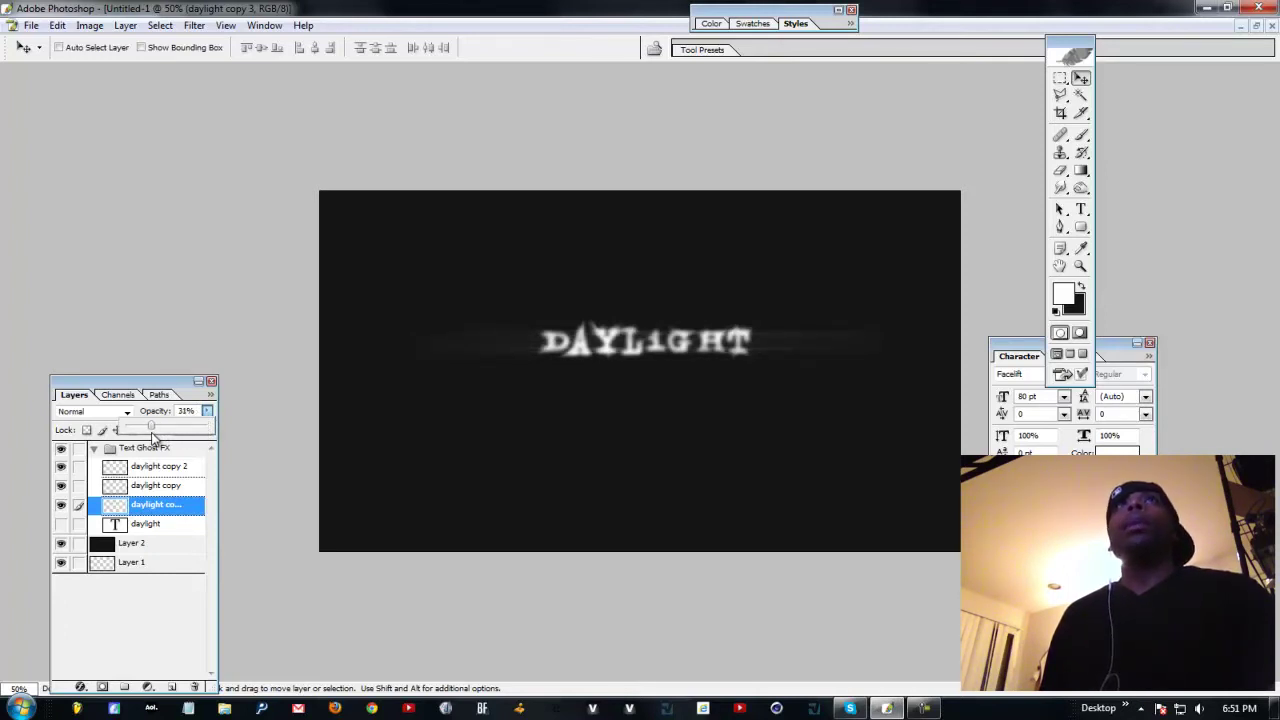
pyautogui.moveTo(152, 433); pyautogui.dragTo(137, 433)
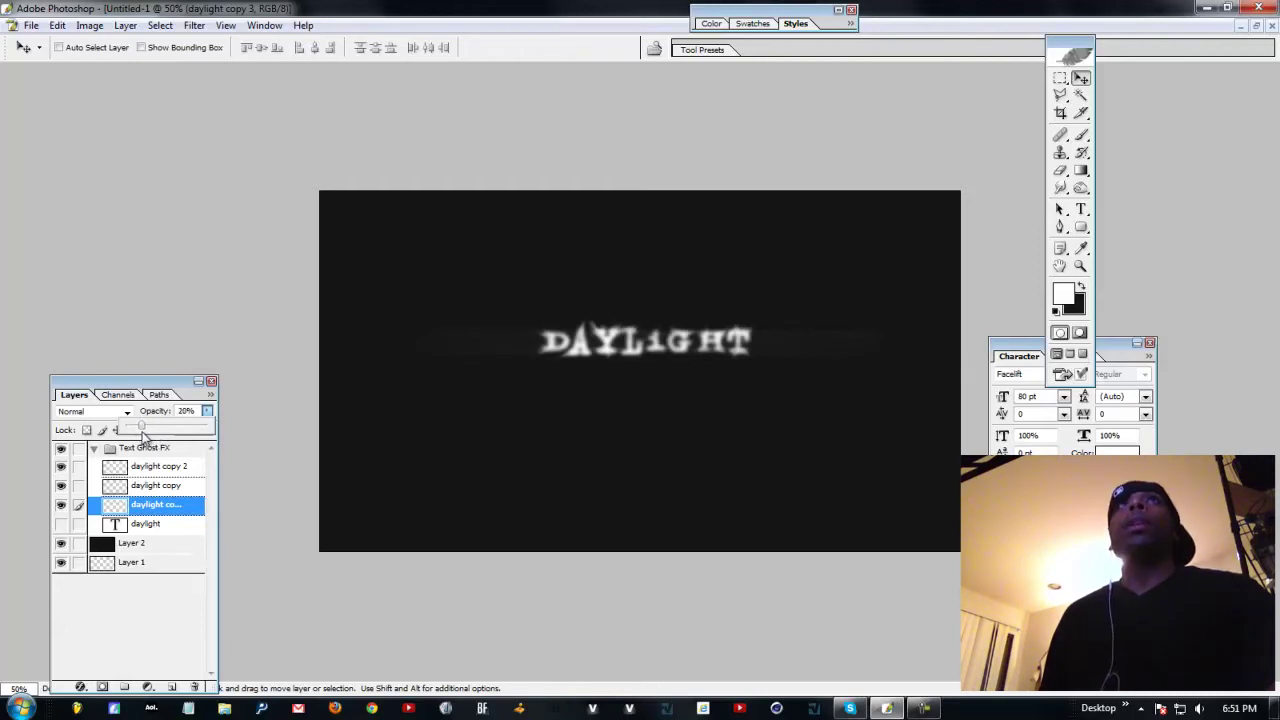
pyautogui.press('Return')
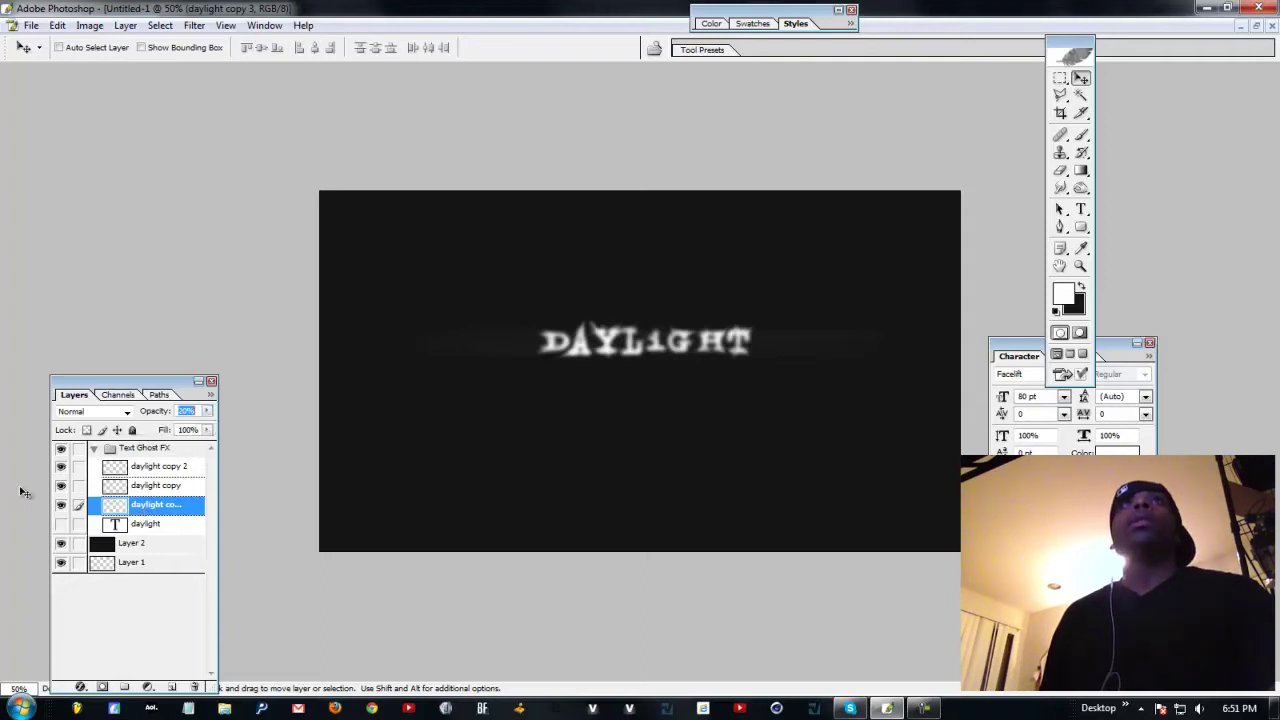
# - Hide the blurred daylight copy layer and duplicate the original daylight text layer within the Text Ghost FX group
pyautogui.click(61, 486)
pyautogui.click(61, 486)
pyautogui.click(61, 486)
pyautogui.click(148, 467)
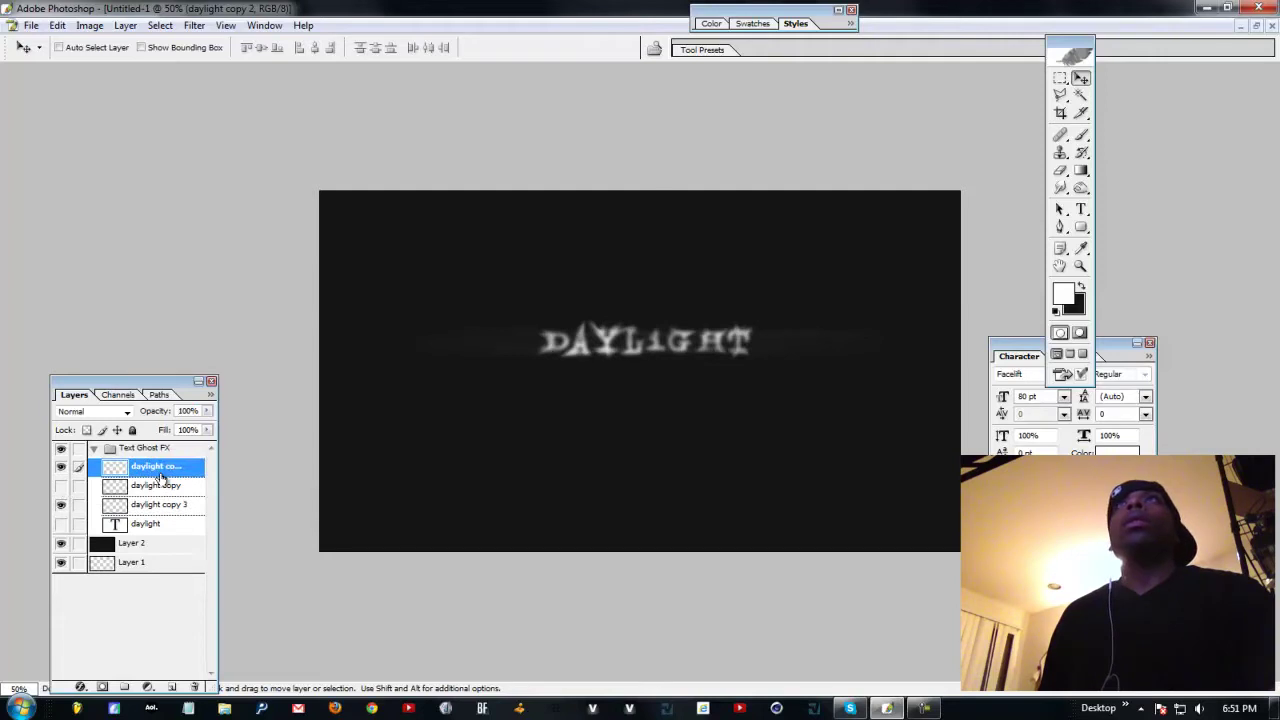
pyautogui.moveTo(157, 524); pyautogui.dragTo(187, 630)
pyautogui.moveTo(165, 682); pyautogui.dragTo(173, 687)
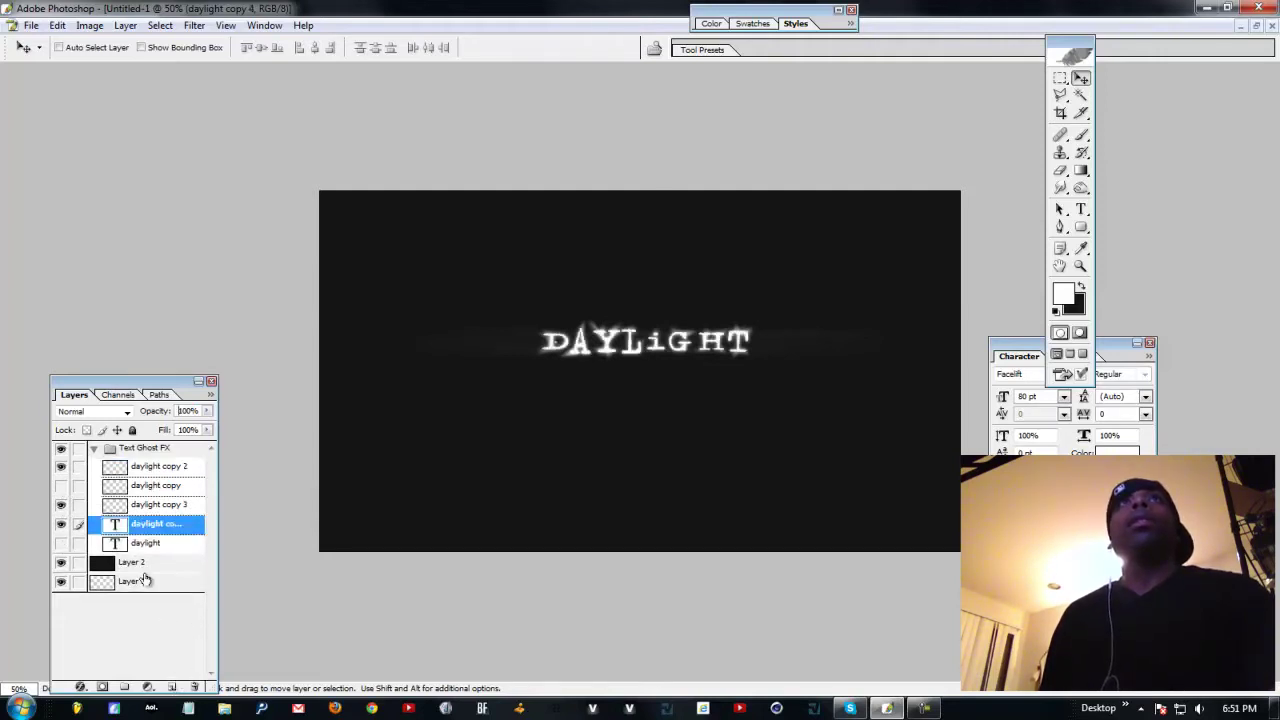
pyautogui.moveTo(146, 525); pyautogui.dragTo(146, 525)
pyautogui.doubleClick(146, 525)
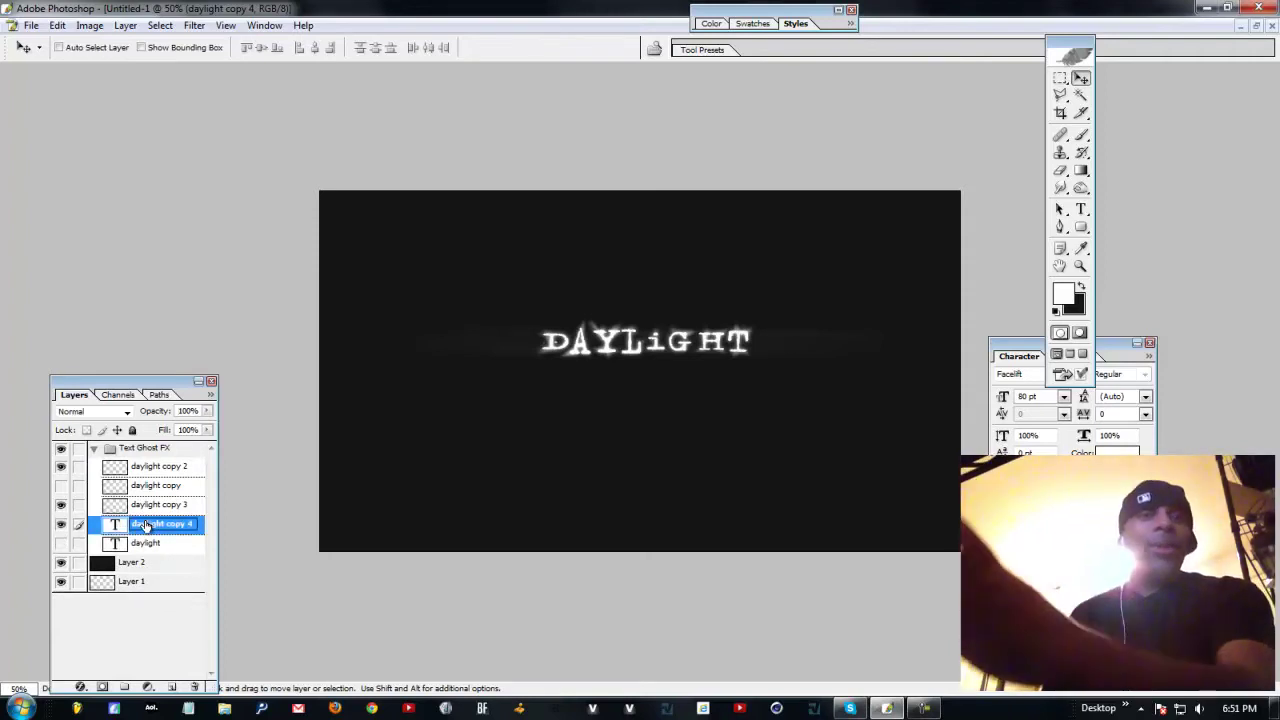
pyautogui.press('Return')
# - Compare the ghost text with the new sharp text copy hidden and shown, and check the individual effect layers
pyautogui.click(61, 527)
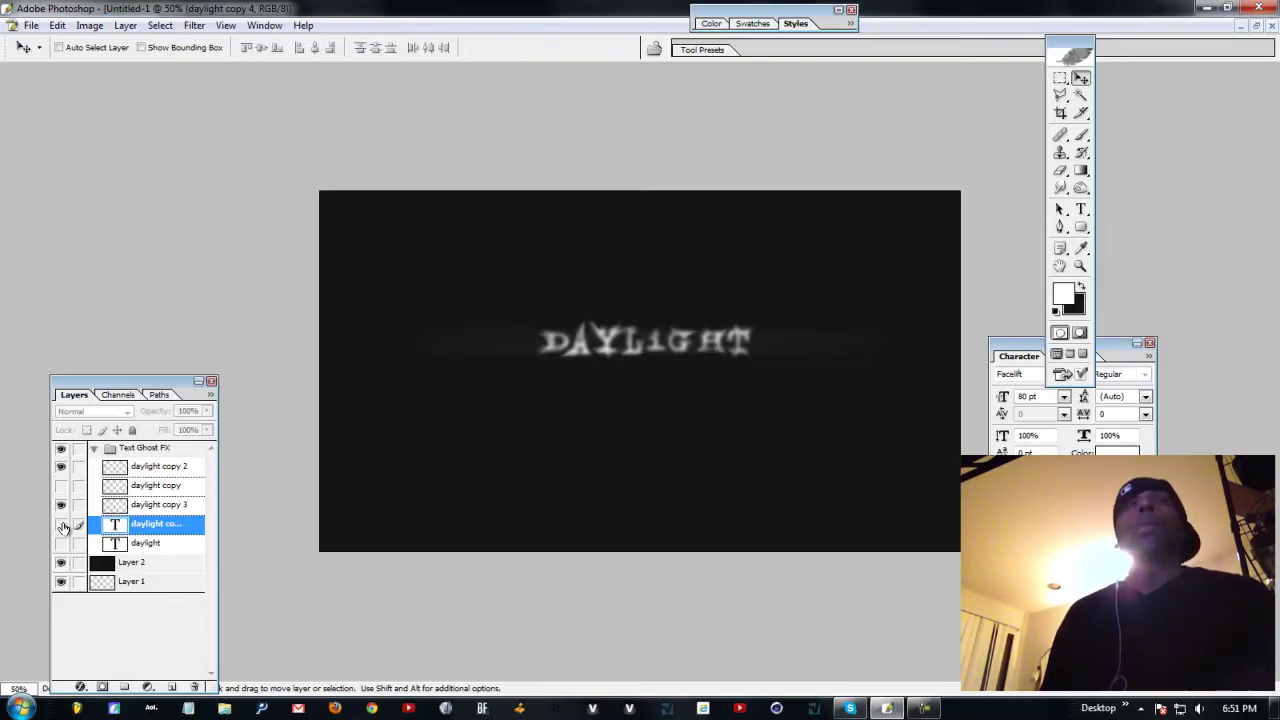
pyautogui.click(61, 527)
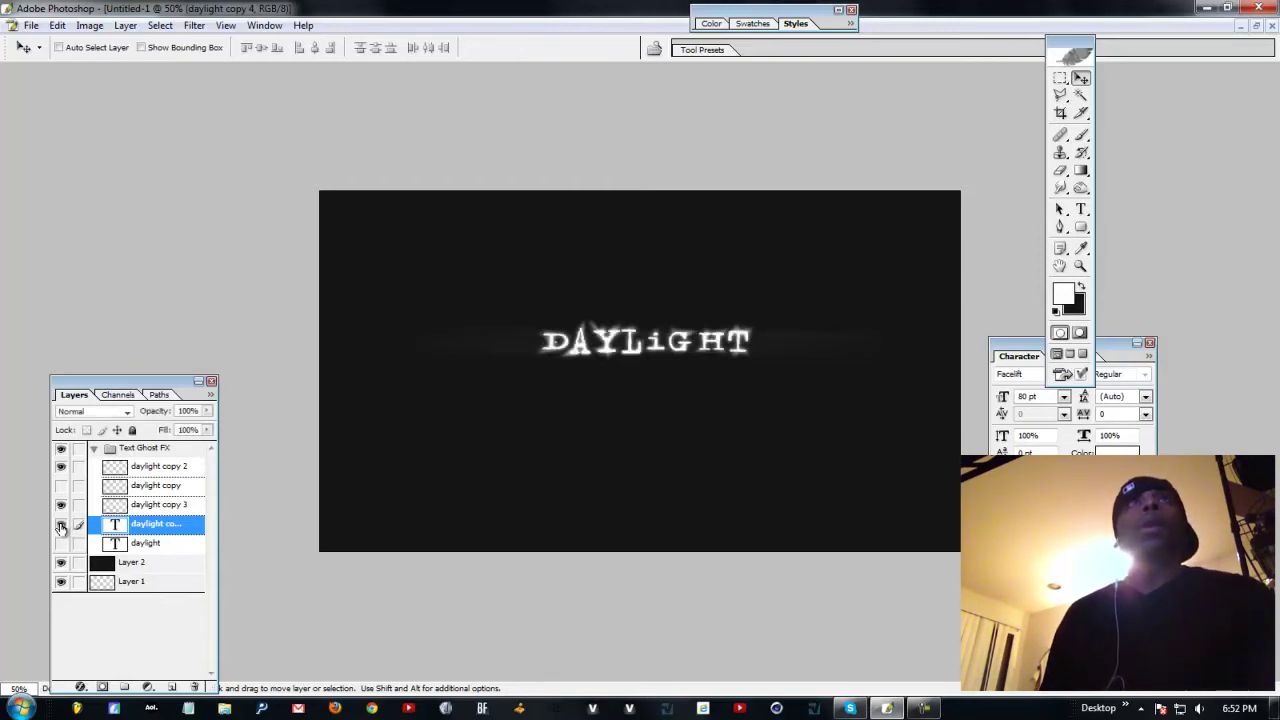
pyautogui.click(150, 467)
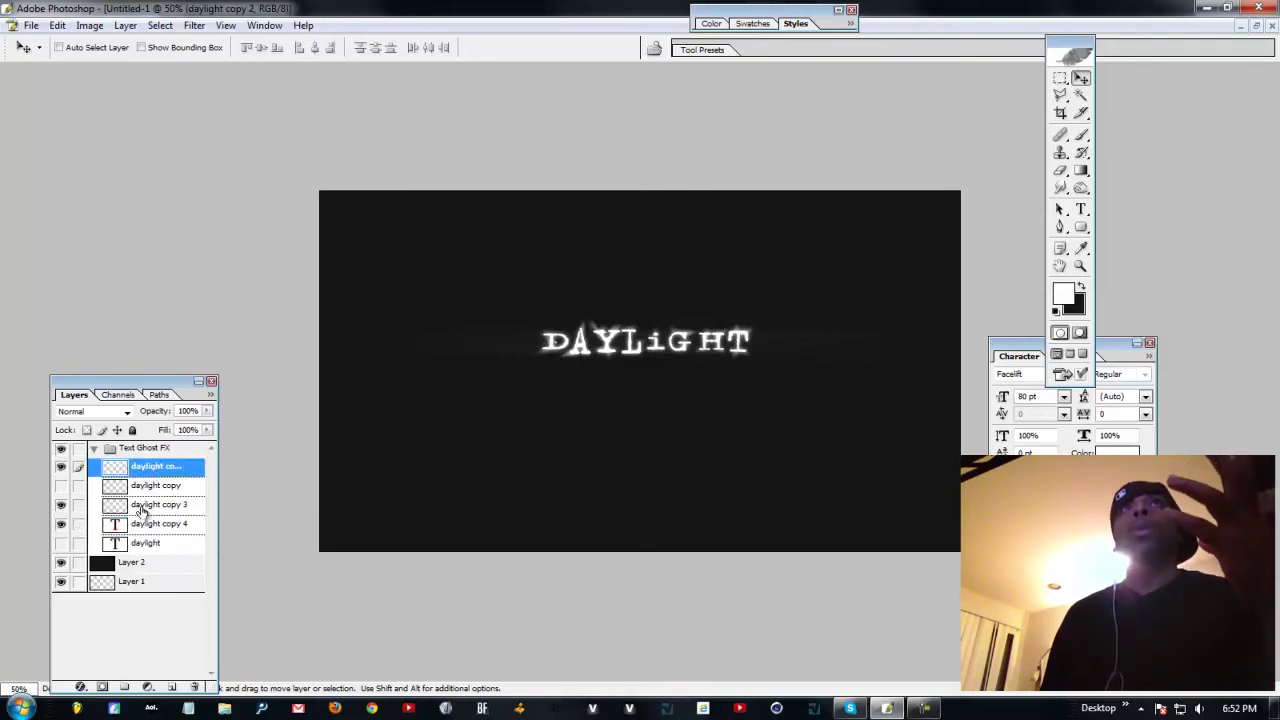
pyautogui.click(141, 510)
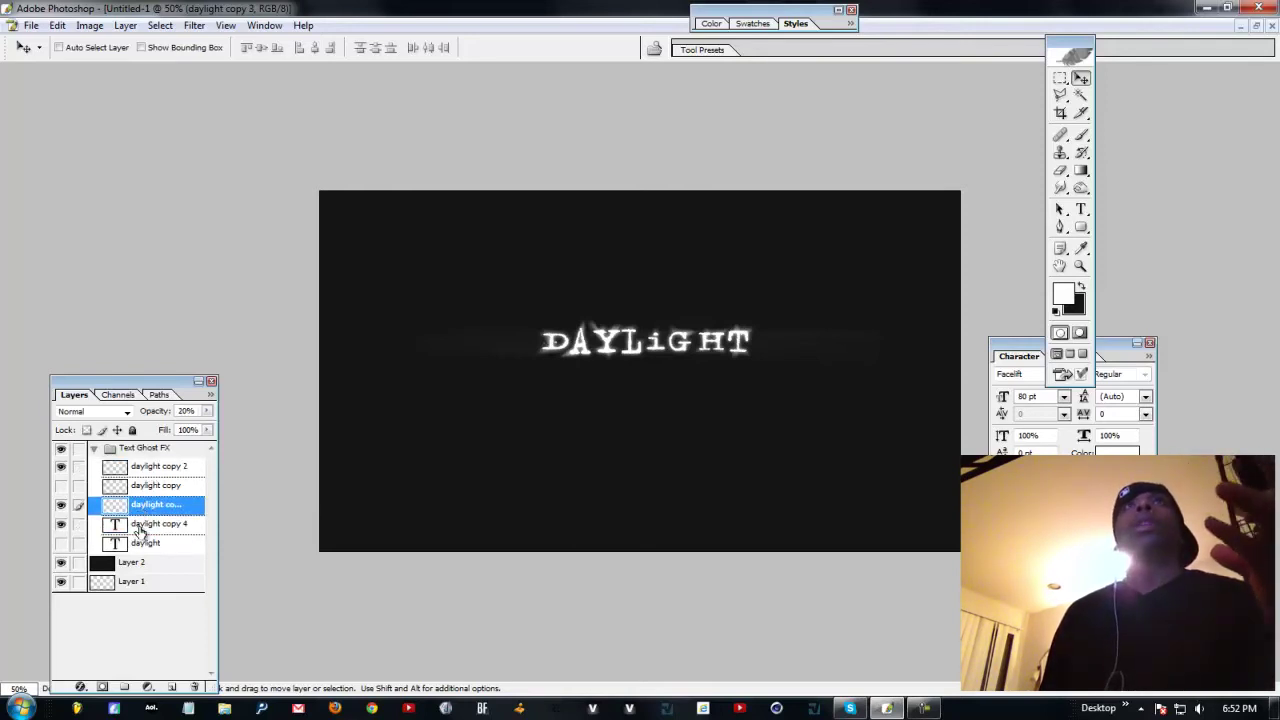
pyautogui.click(140, 530)
# - Try the Overlay and Soft Light blend modes on the smudged daylight copy, returning it to Normal
pyautogui.click(156, 469)
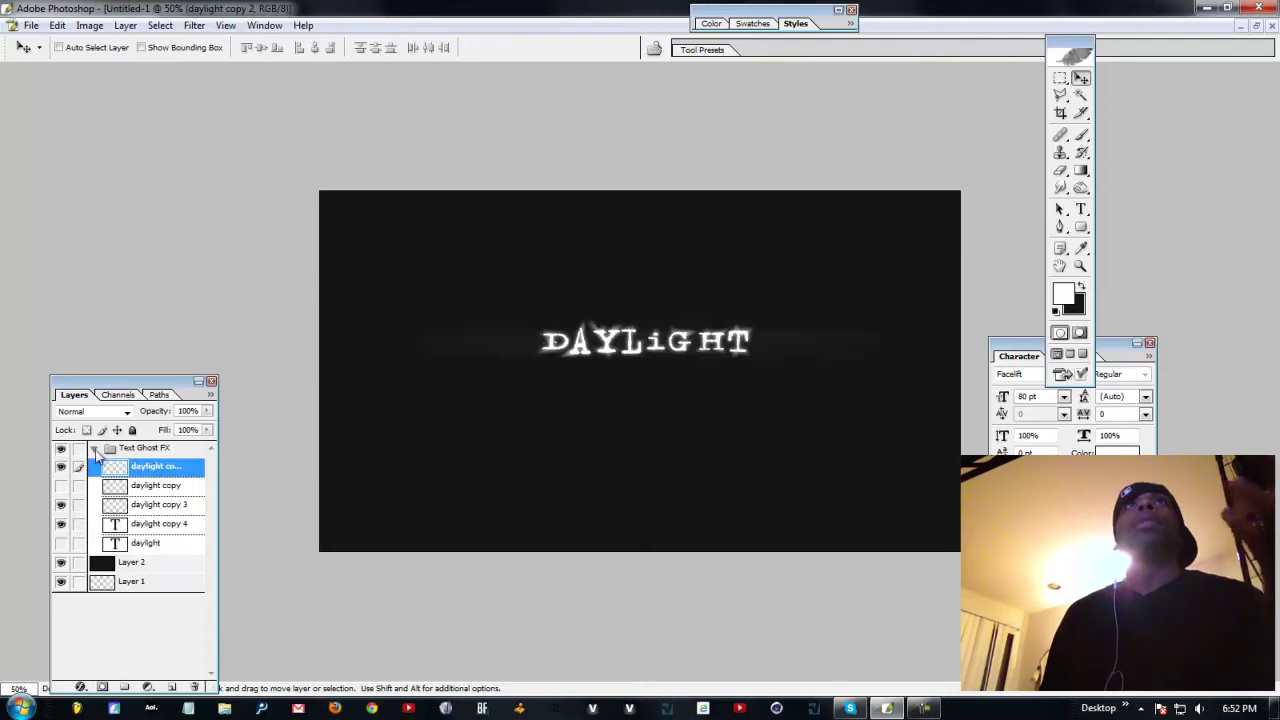
pyautogui.click(118, 412)
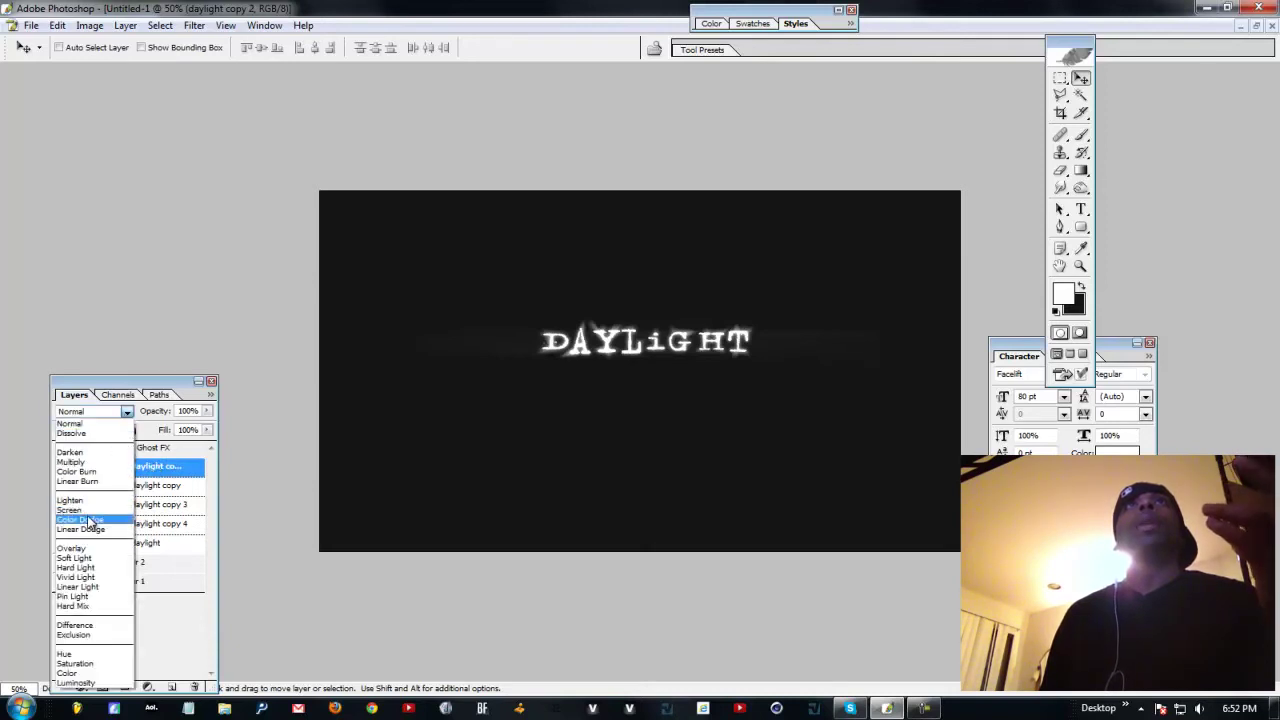
pyautogui.click(88, 550)
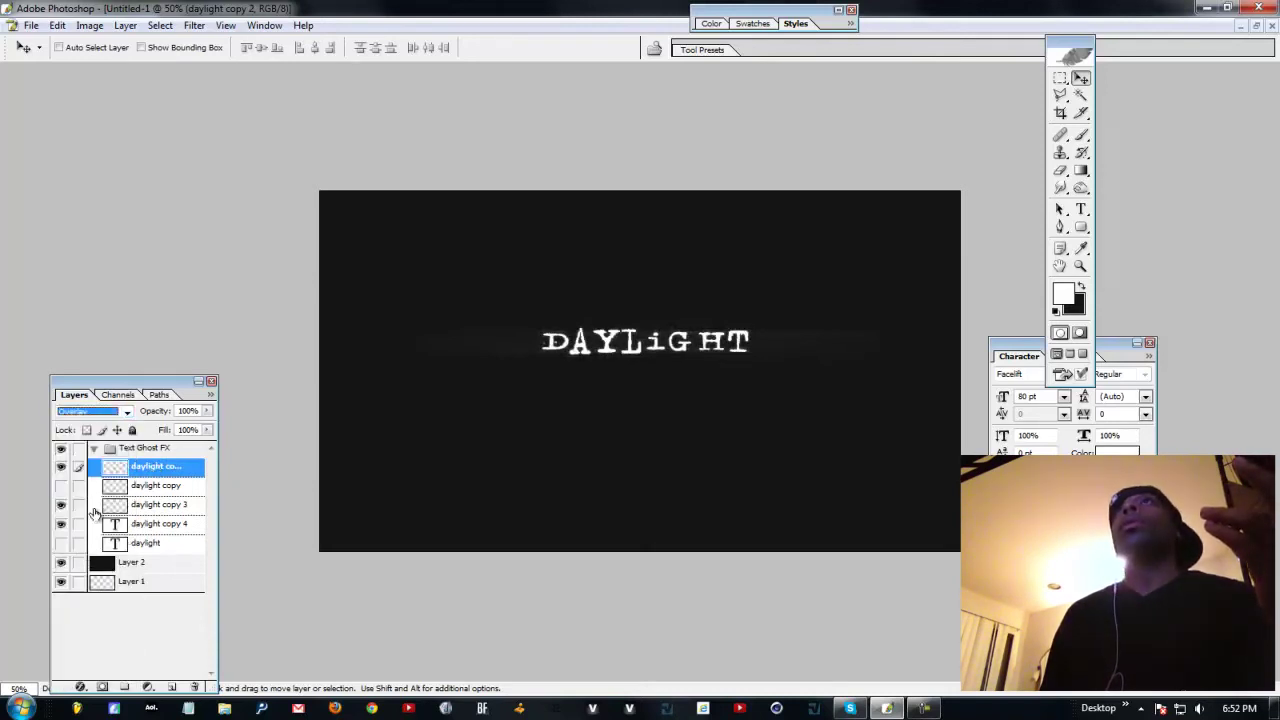
pyautogui.click(122, 412)
pyautogui.click(90, 549)
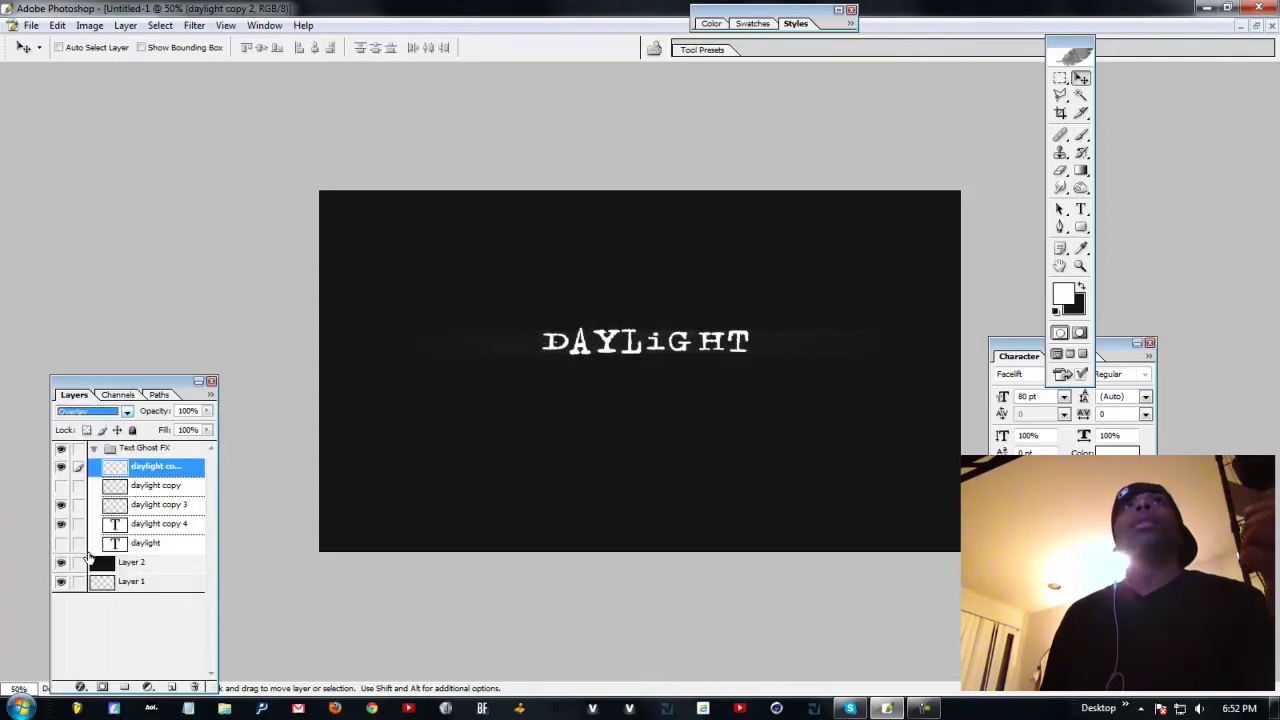
pyautogui.click(122, 412)
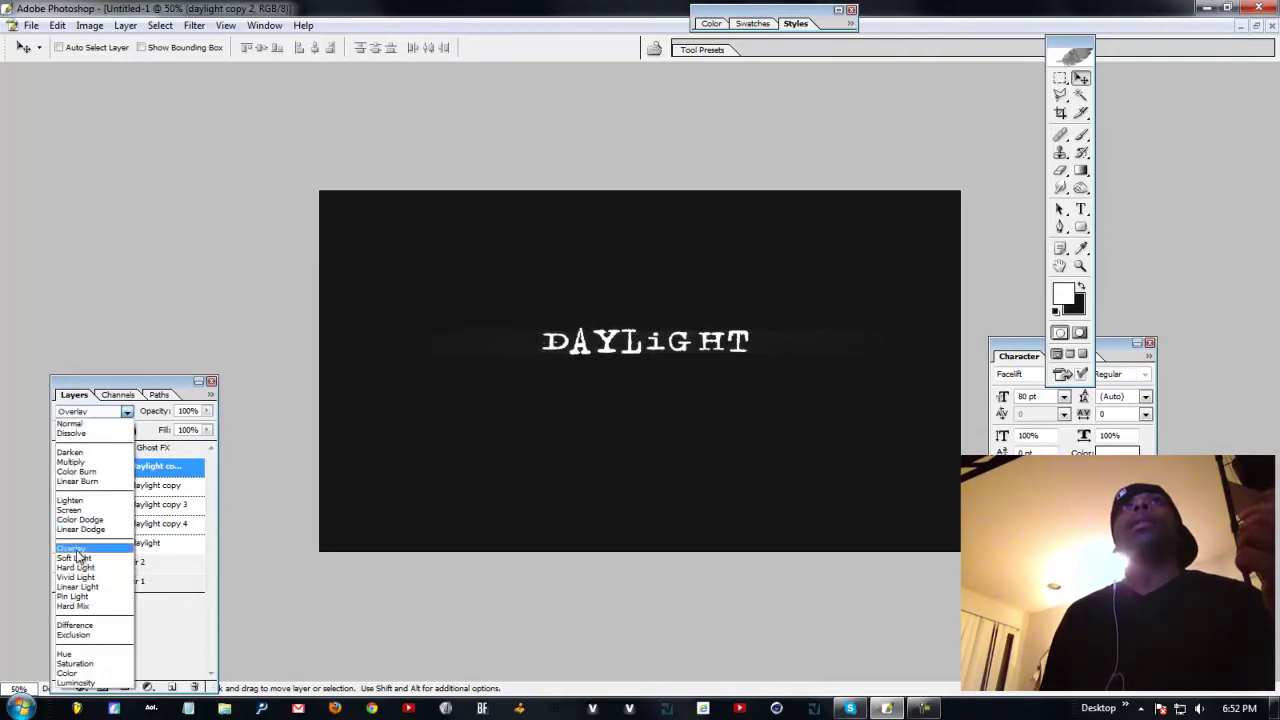
pyautogui.click(76, 558)
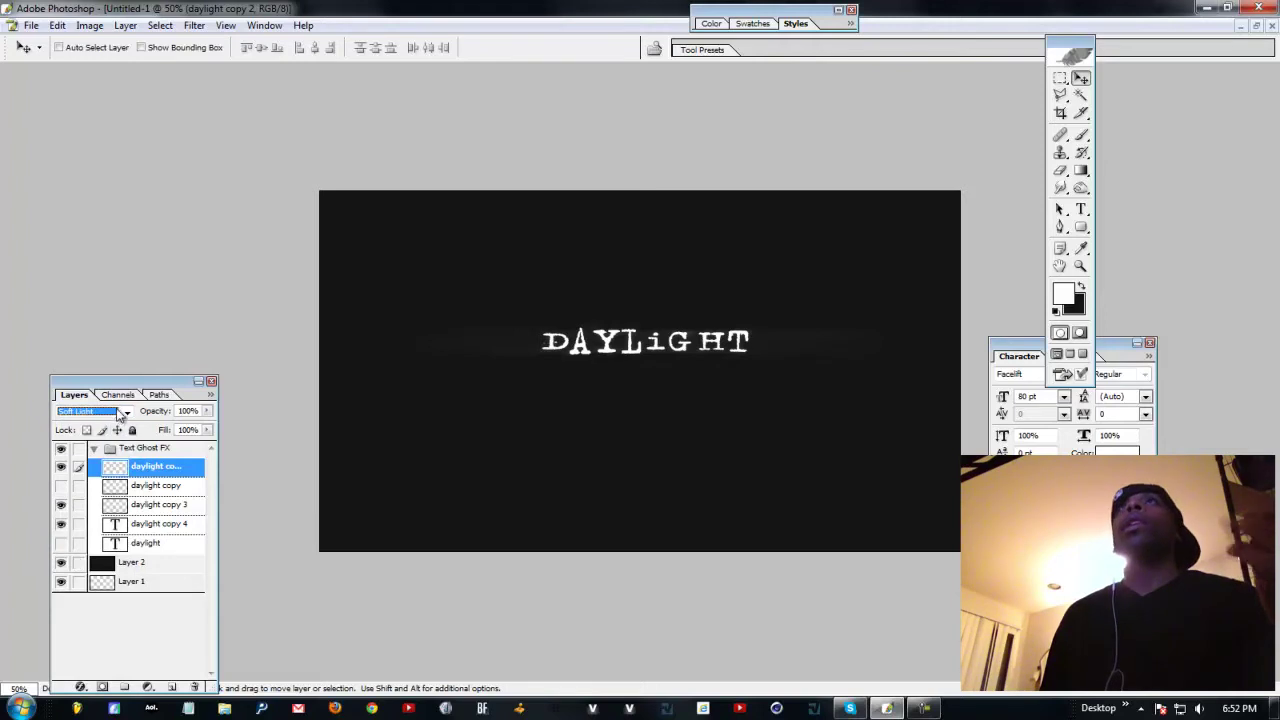
pyautogui.click(122, 412)
pyautogui.click(72, 424)
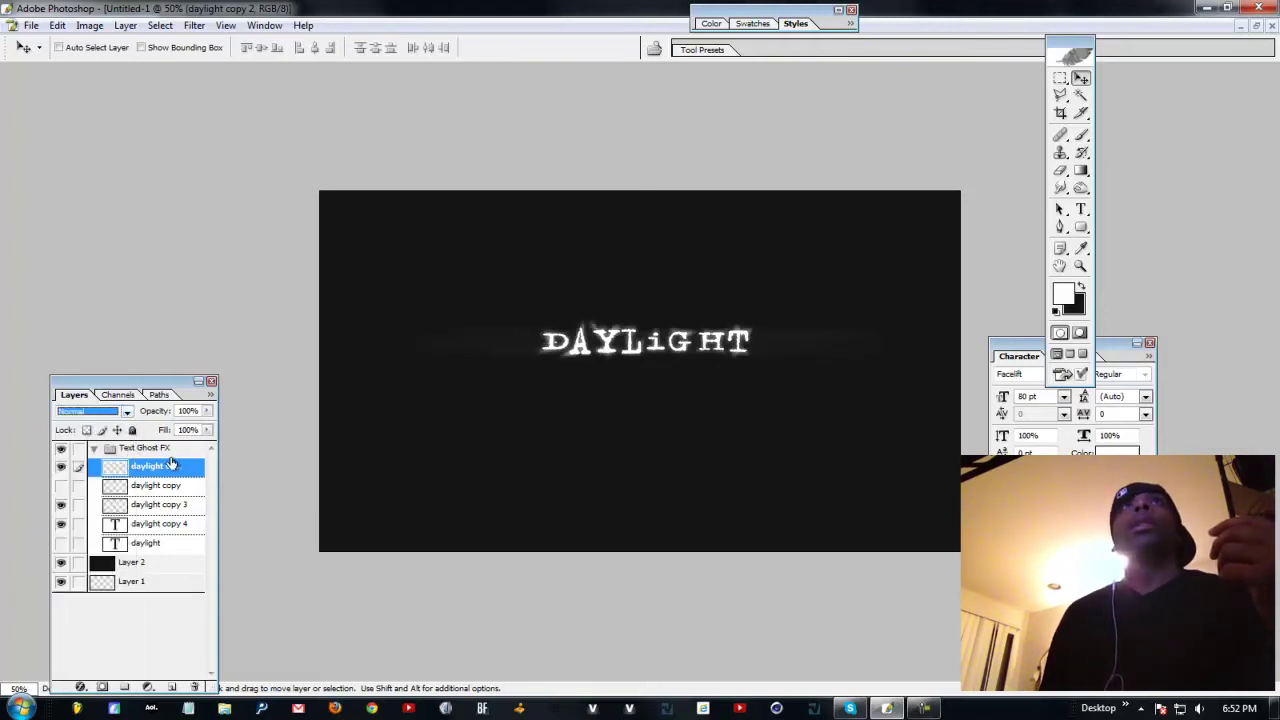
# - Set the opacity of the new sharp daylight text copy to 15%
pyautogui.click(150, 523)
pyautogui.moveTo(207, 411); pyautogui.dragTo(143, 430)
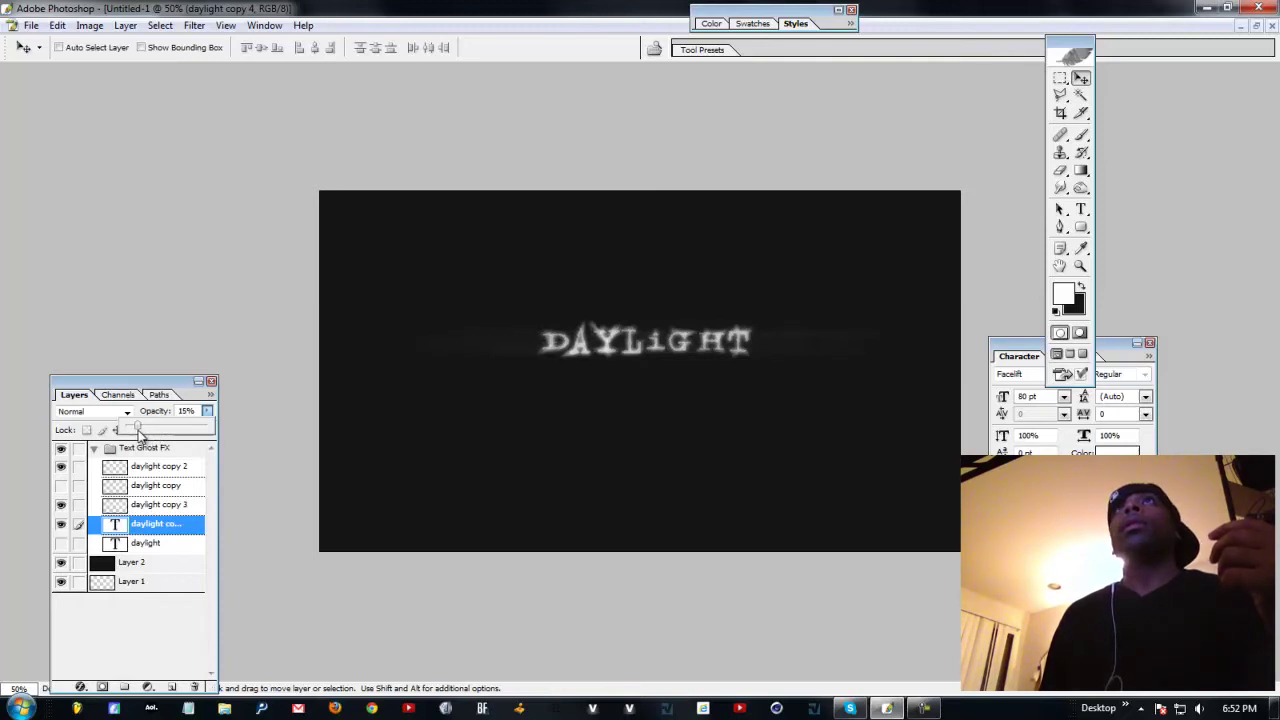
pyautogui.click(156, 537)
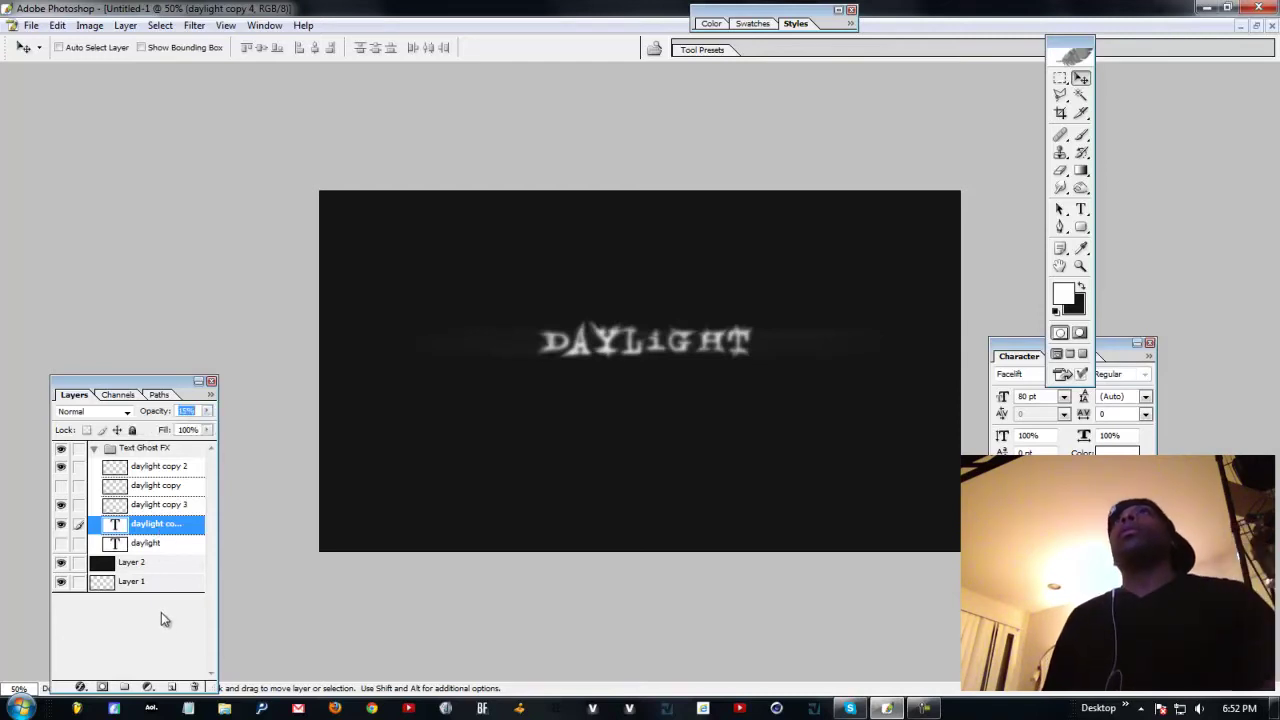
# - Switch to Windows Explorer and open the 1.SicCcCcCCcCcK Stock folder inside DayLightGFX
pyautogui.rightClick(225, 708)
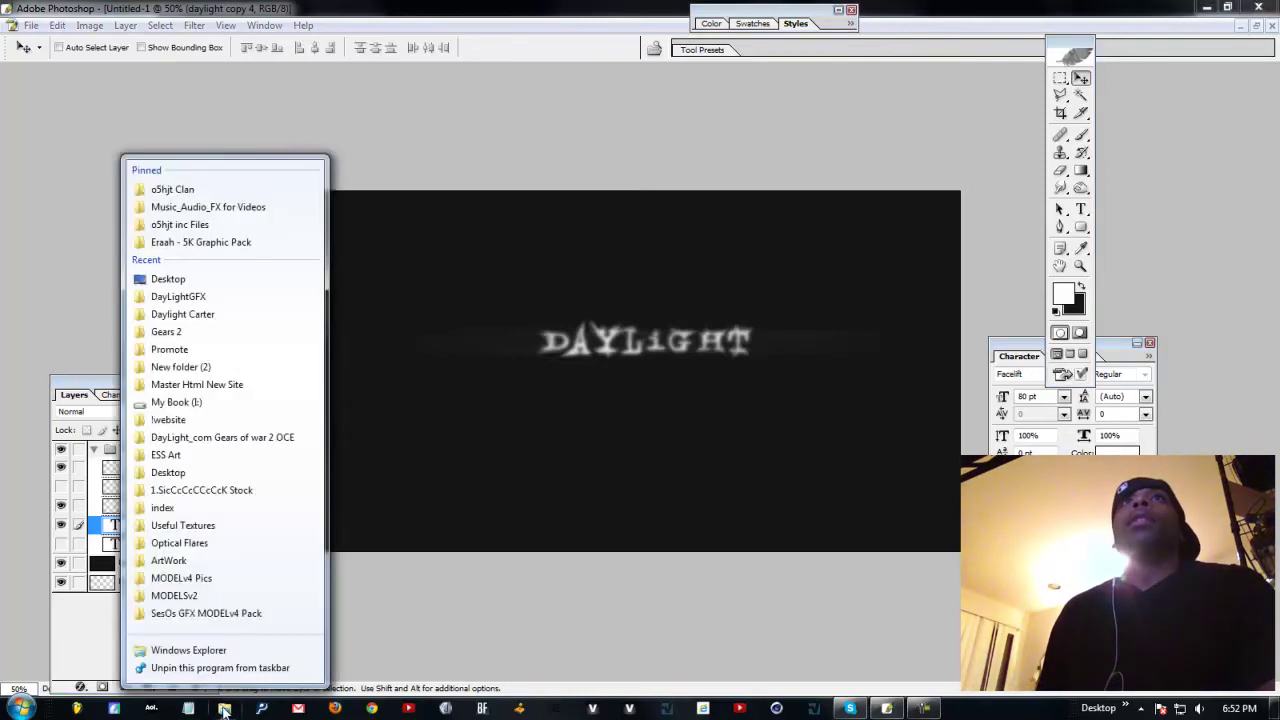
pyautogui.click(178, 298)
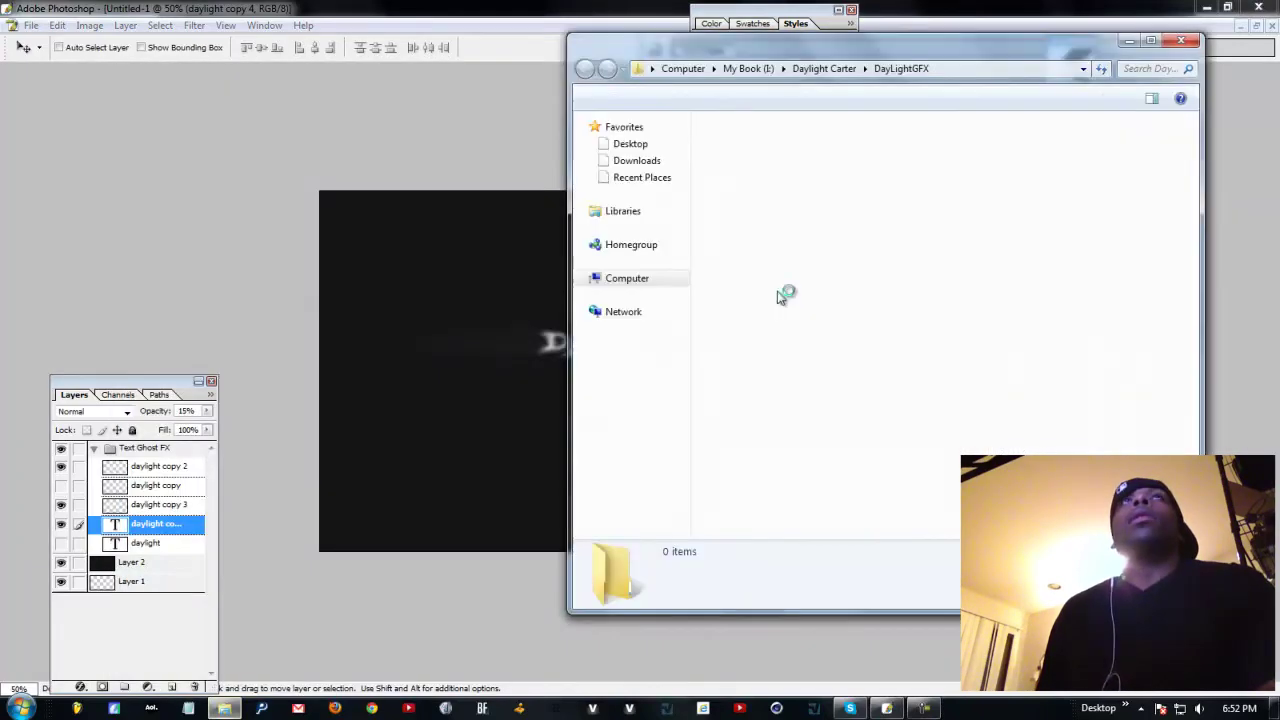
pyautogui.click(843, 175)
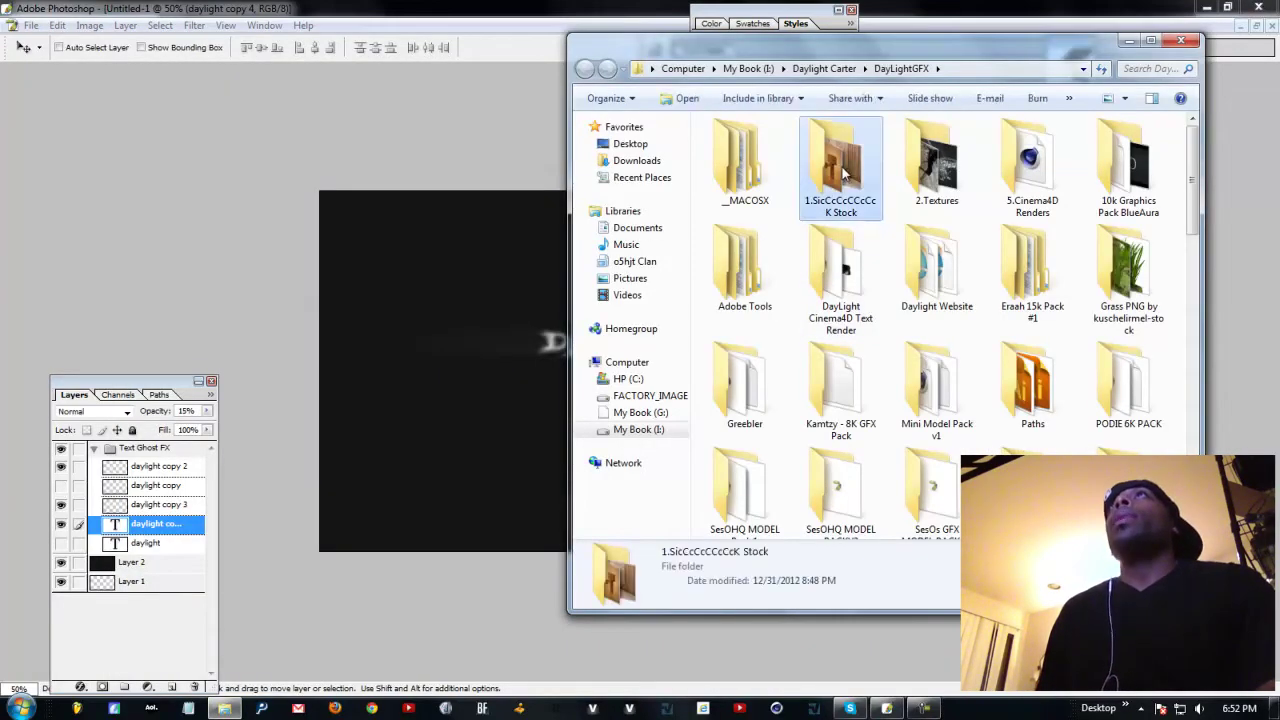
pyautogui.doubleClick(843, 175)
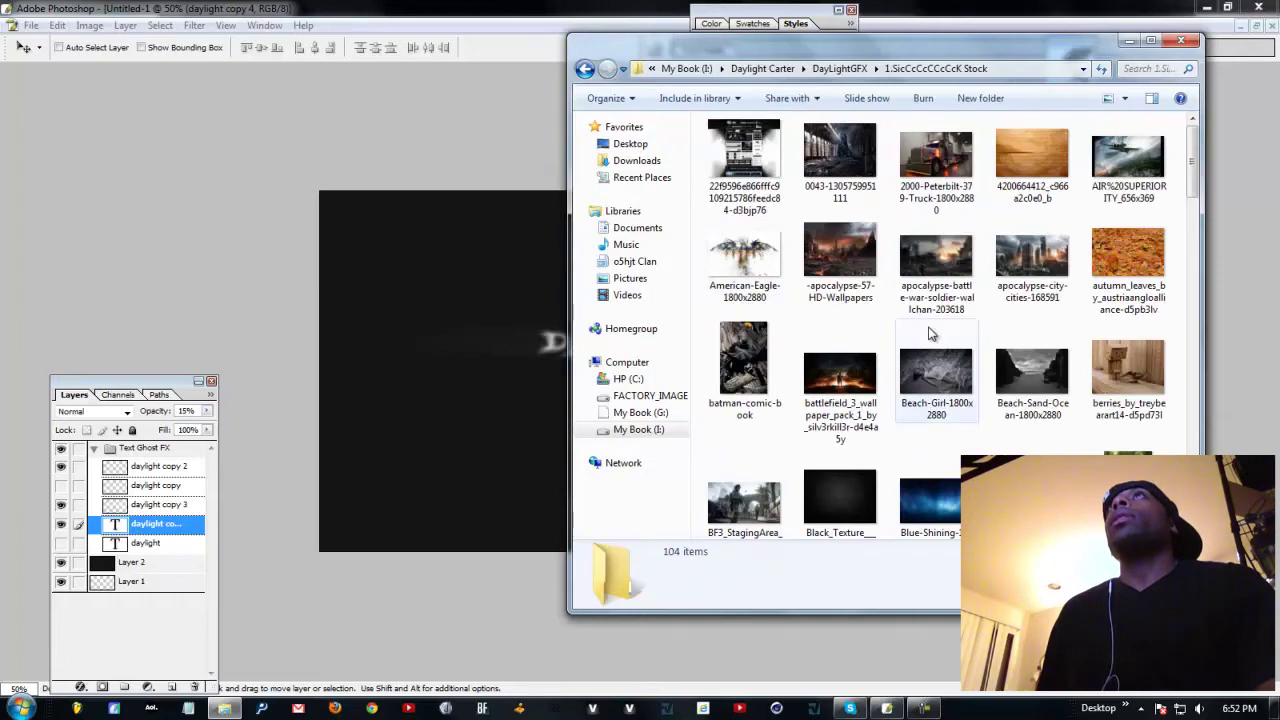
# - Open Concert-Music-1800x2880.jpg in Photoshop and arrange it as a floating window beside the text document
pyautogui.scroll(-1, 929, 333)
pyautogui.scroll(-2, 929, 333)
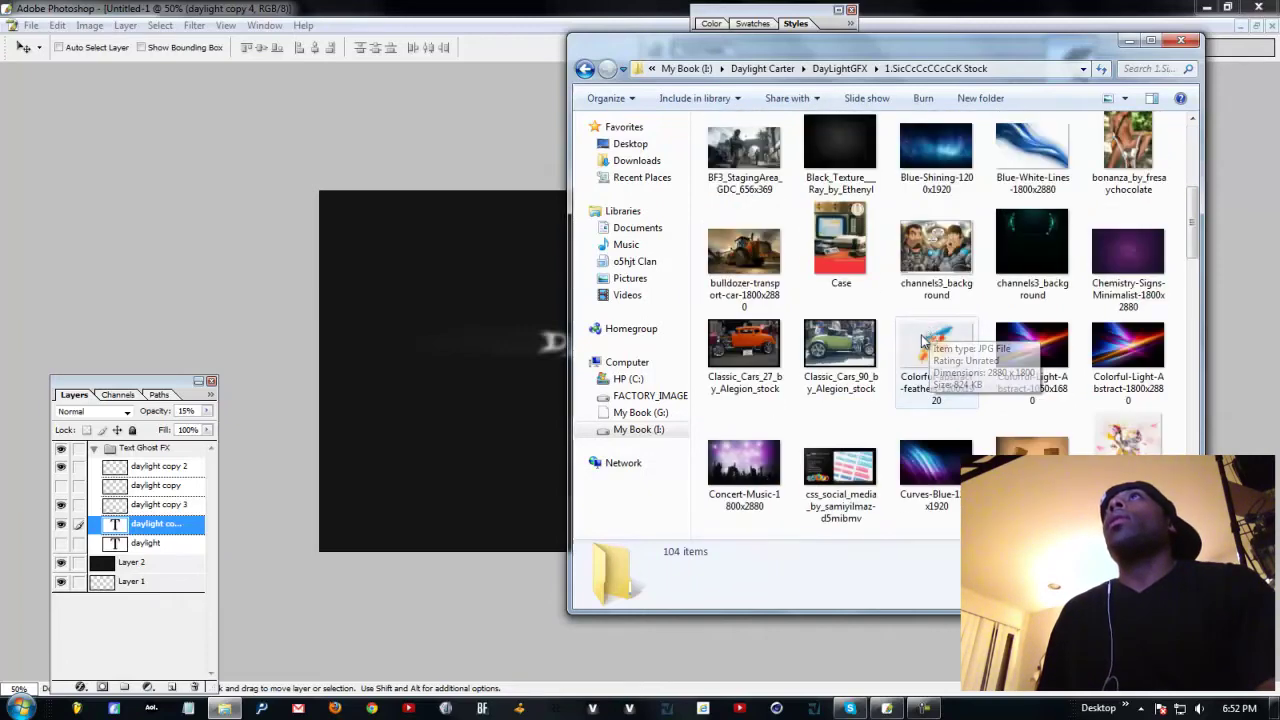
pyautogui.scroll(-2, 963, 387)
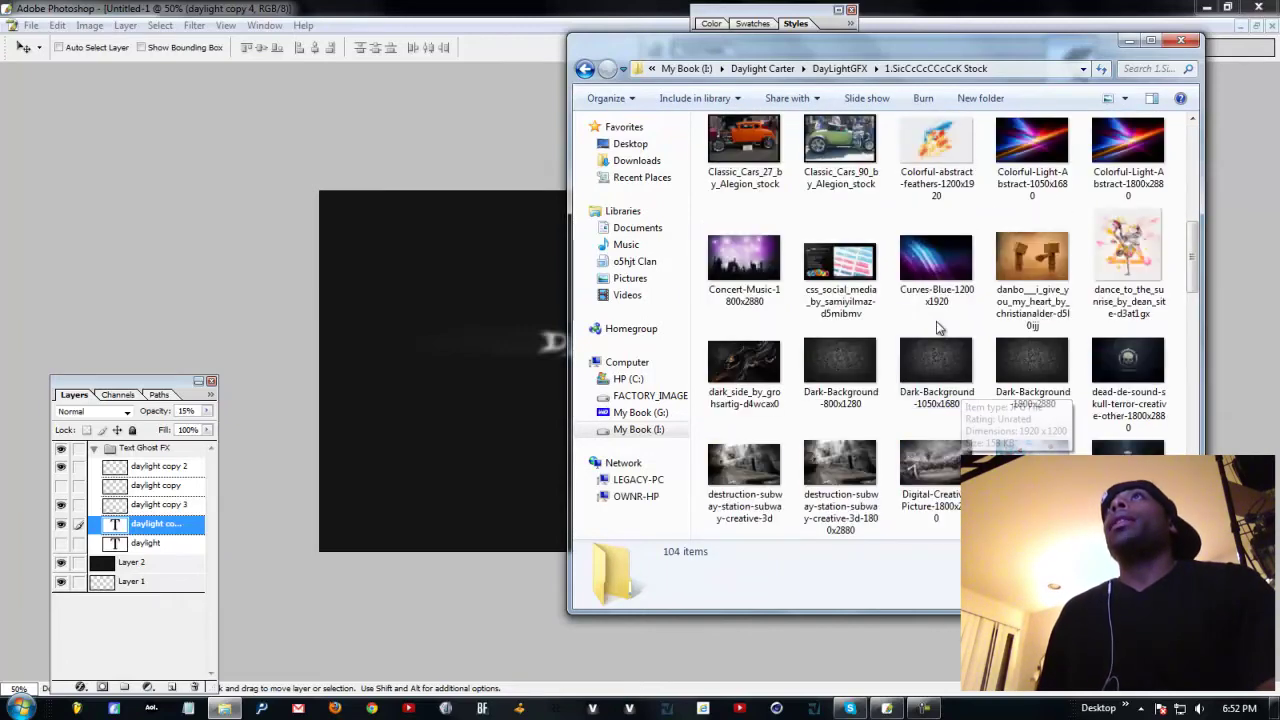
pyautogui.moveTo(750, 254); pyautogui.dragTo(539, 300)
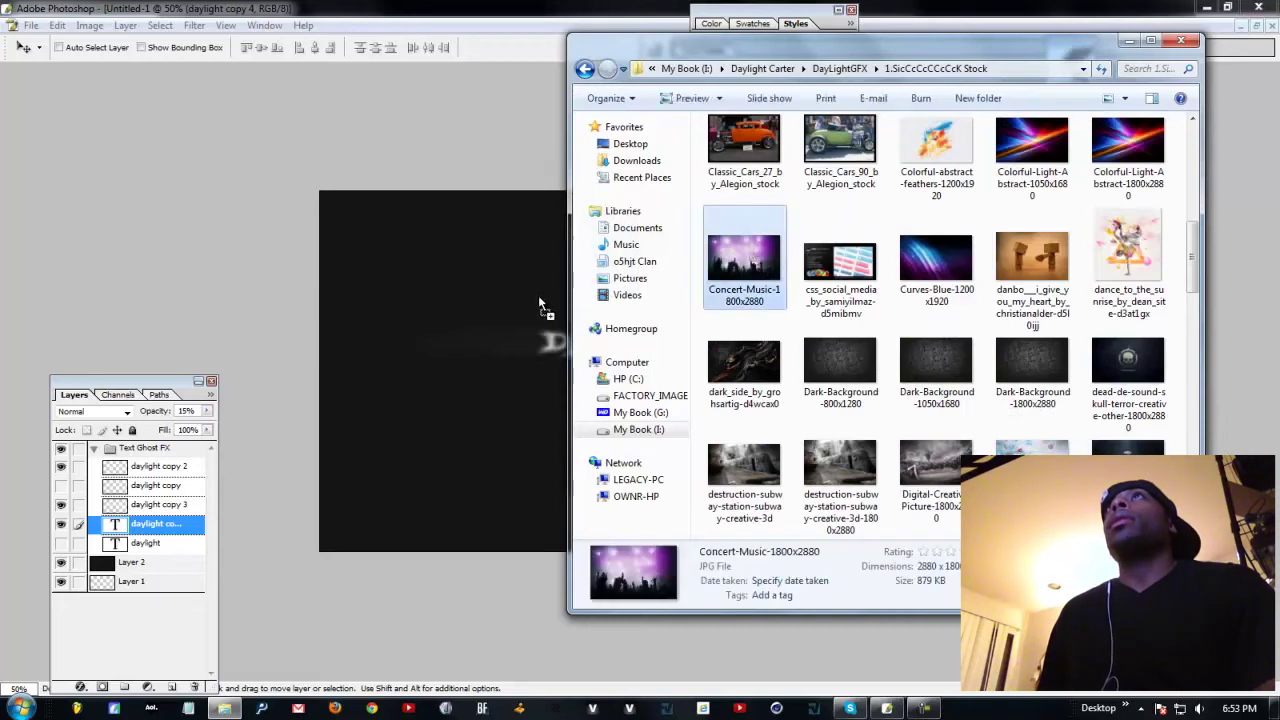
pyautogui.moveTo(50, 254); pyautogui.dragTo(254, 260)
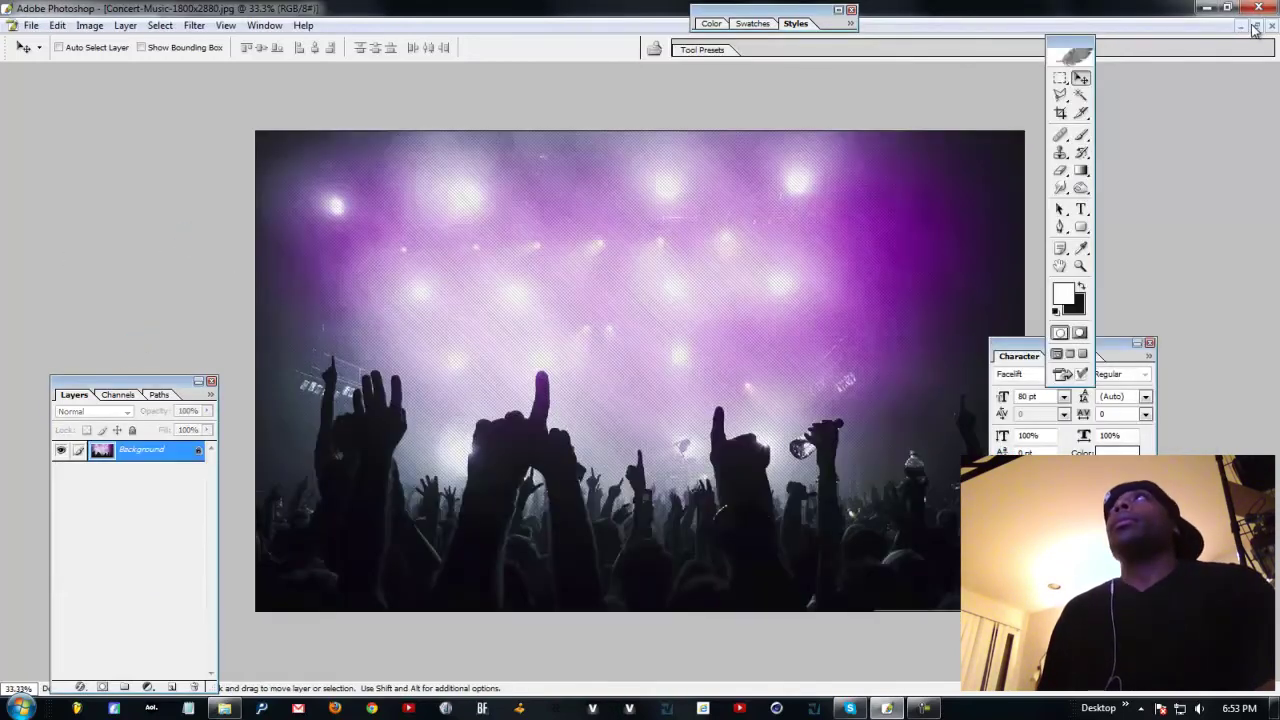
pyautogui.click(1255, 27)
pyautogui.moveTo(367, 90); pyautogui.dragTo(825, 304)
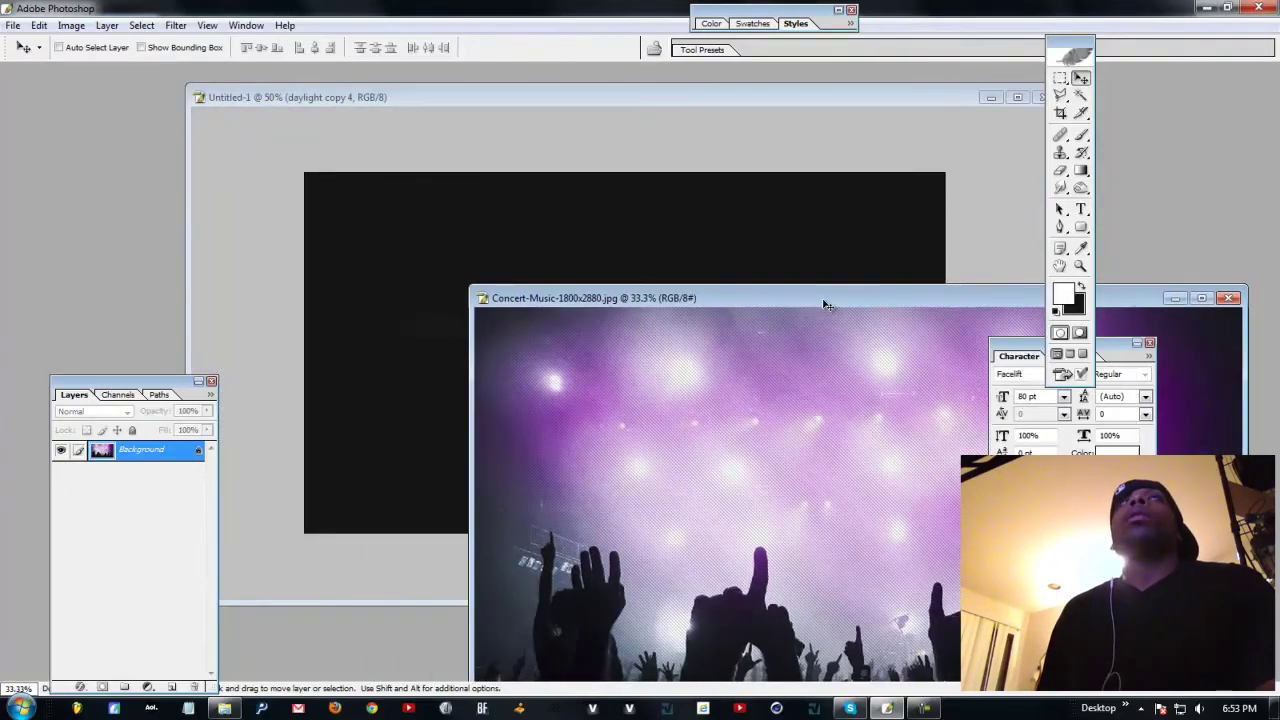
# - Try the concert photo as a layer behind the ghost text, deleting the layer again
pyautogui.moveTo(719, 494); pyautogui.dragTo(443, 340)
pyautogui.moveTo(456, 405); pyautogui.dragTo(618, 432)
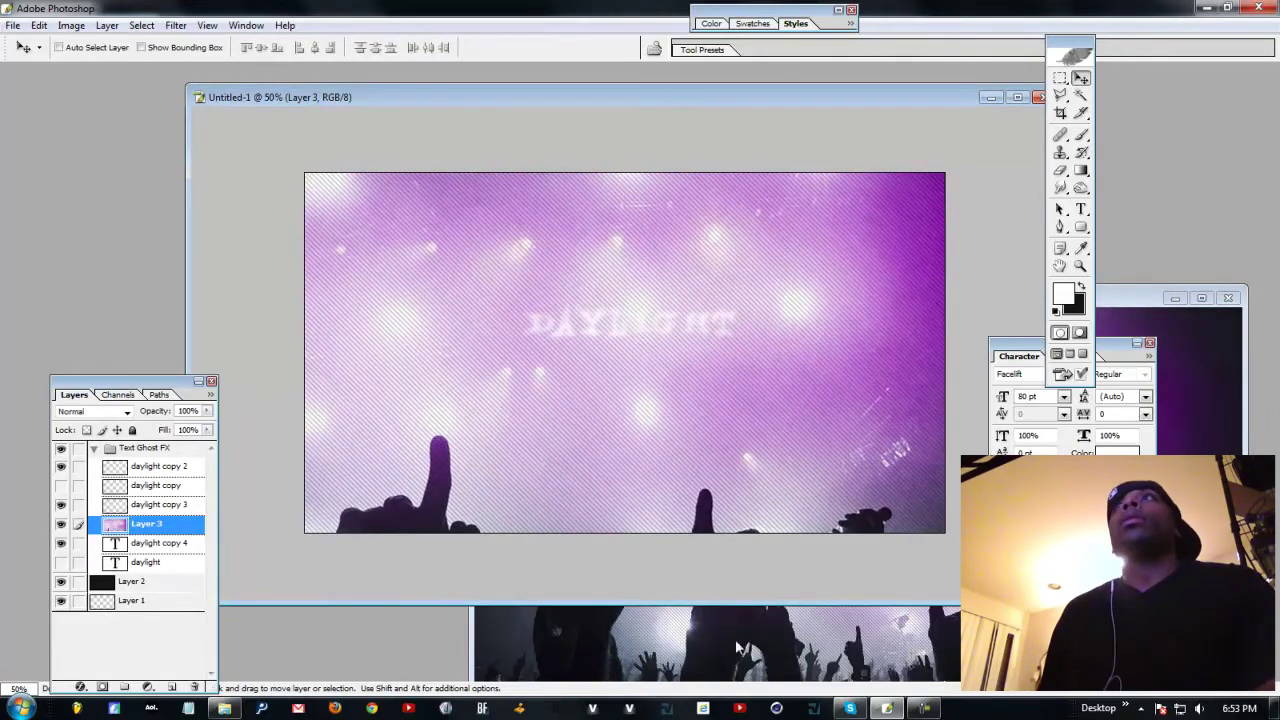
pyautogui.moveTo(160, 524); pyautogui.dragTo(193, 687)
# - Open the light-blue water drops image from the stock folder in Photoshop and move its window below the text
pyautogui.click(224, 708)
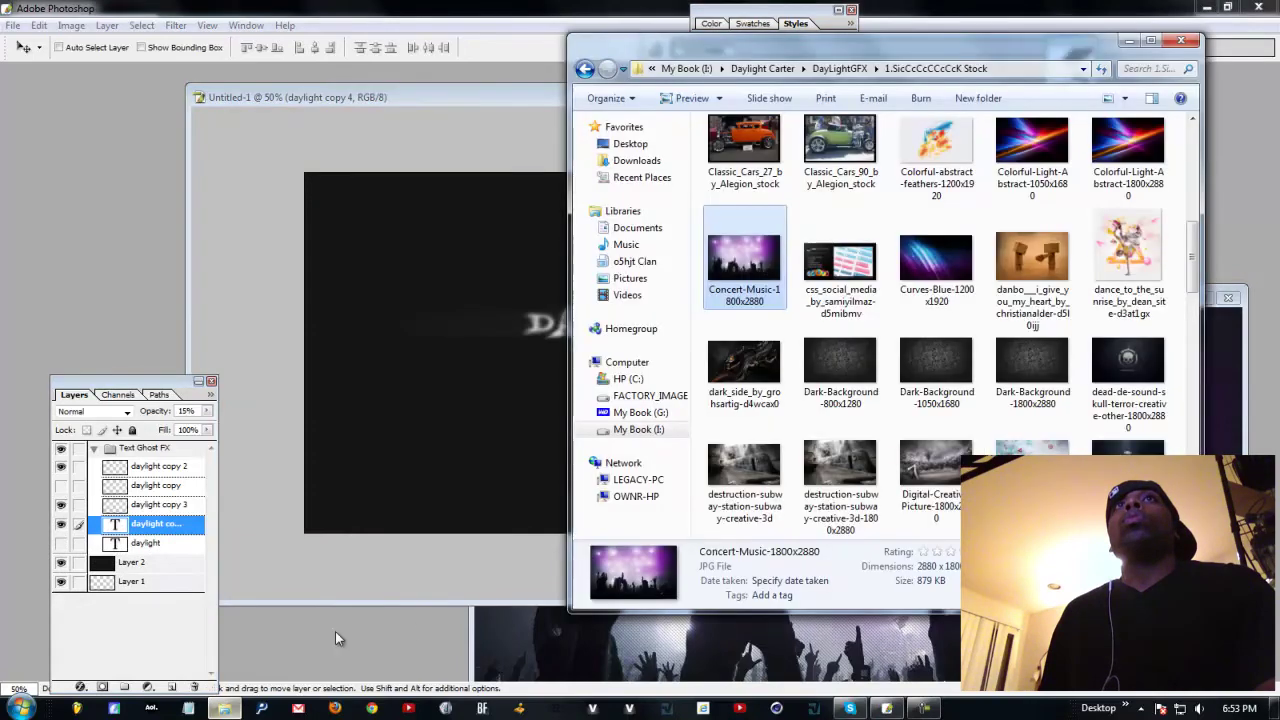
pyautogui.moveTo(1194, 278); pyautogui.dragTo(1200, 496)
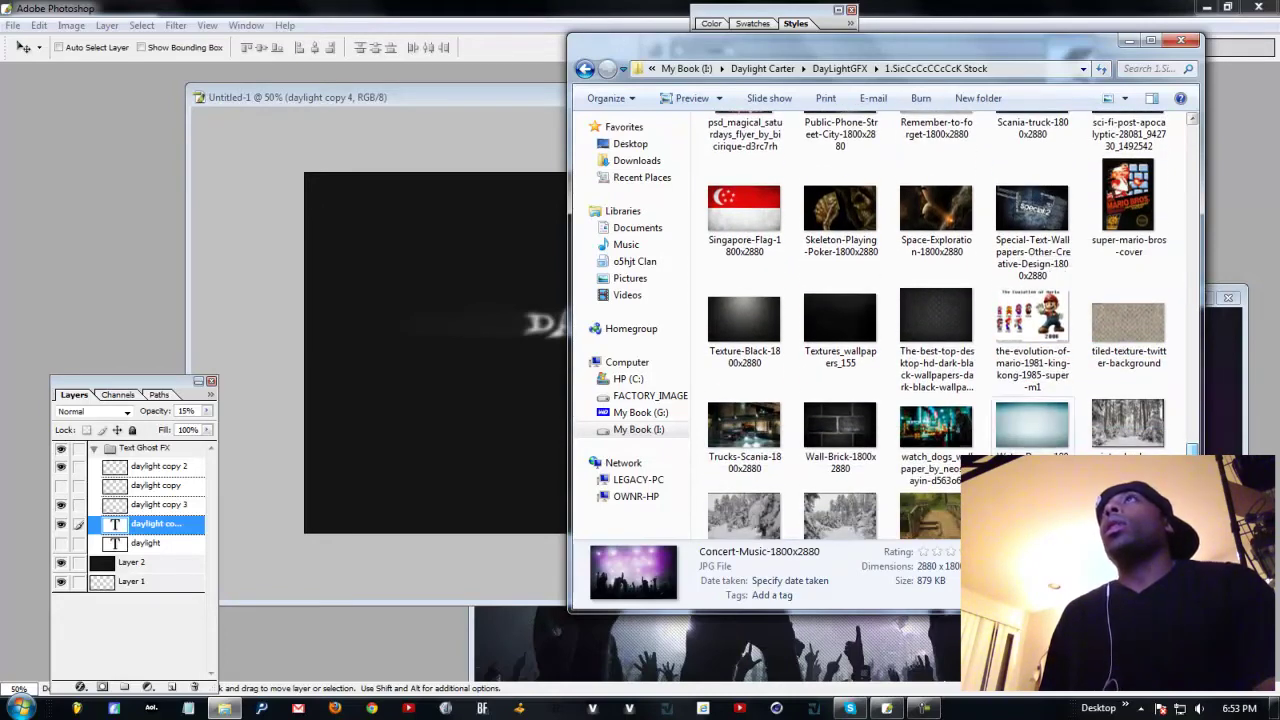
pyautogui.click(1038, 426)
pyautogui.moveTo(1038, 426); pyautogui.dragTo(135, 295)
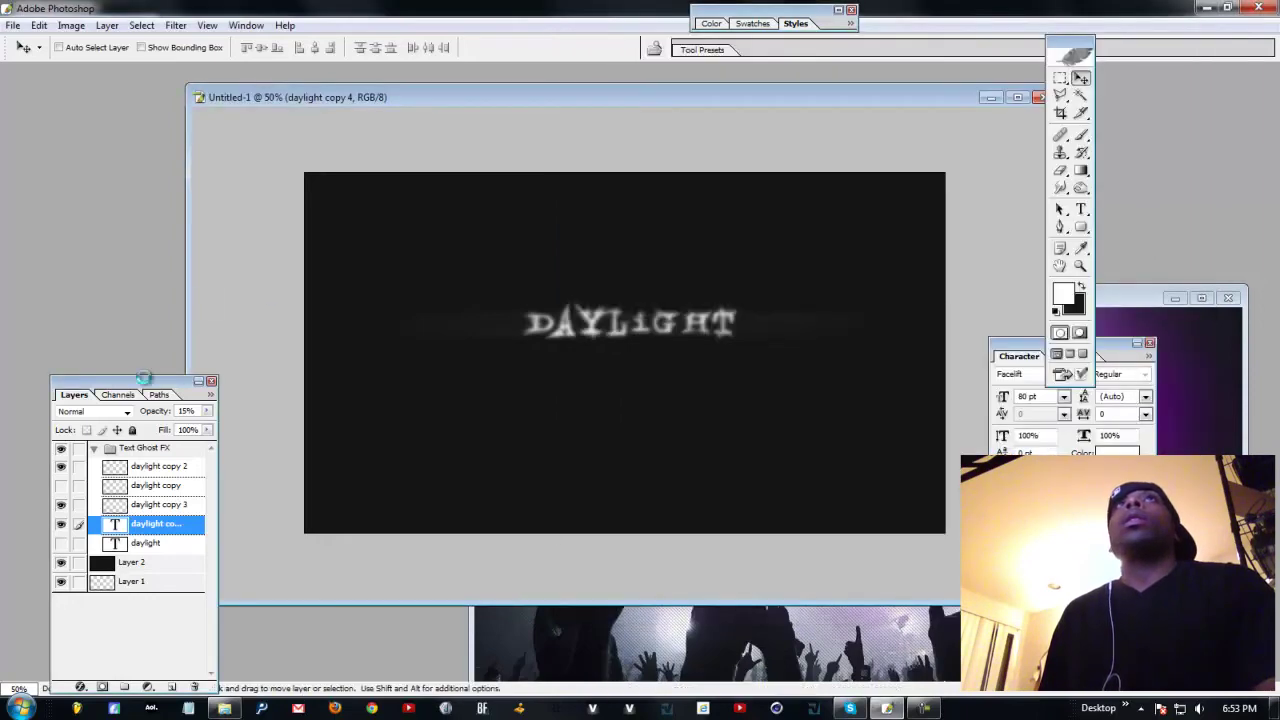
pyautogui.moveTo(435, 115); pyautogui.dragTo(462, 451)
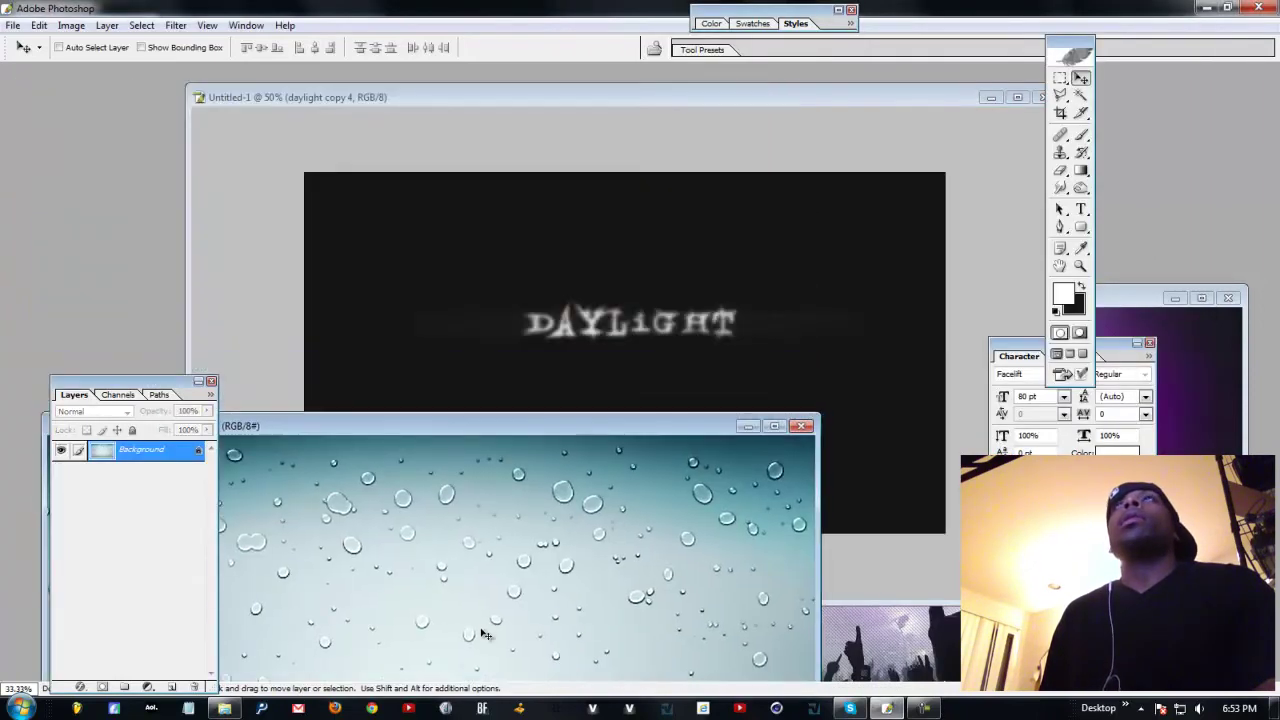
# - Copy the water drops image into the text document and position its smooth gradient area behind the word DAYLIGHT
pyautogui.moveTo(685, 362); pyautogui.dragTo(691, 357)
pyautogui.moveTo(640, 423); pyautogui.dragTo(611, 551)
pyautogui.moveTo(610, 557); pyautogui.dragTo(649, 571)
pyautogui.moveTo(736, 450); pyautogui.dragTo(709, 160)
pyautogui.moveTo(542, 474); pyautogui.dragTo(586, 320)
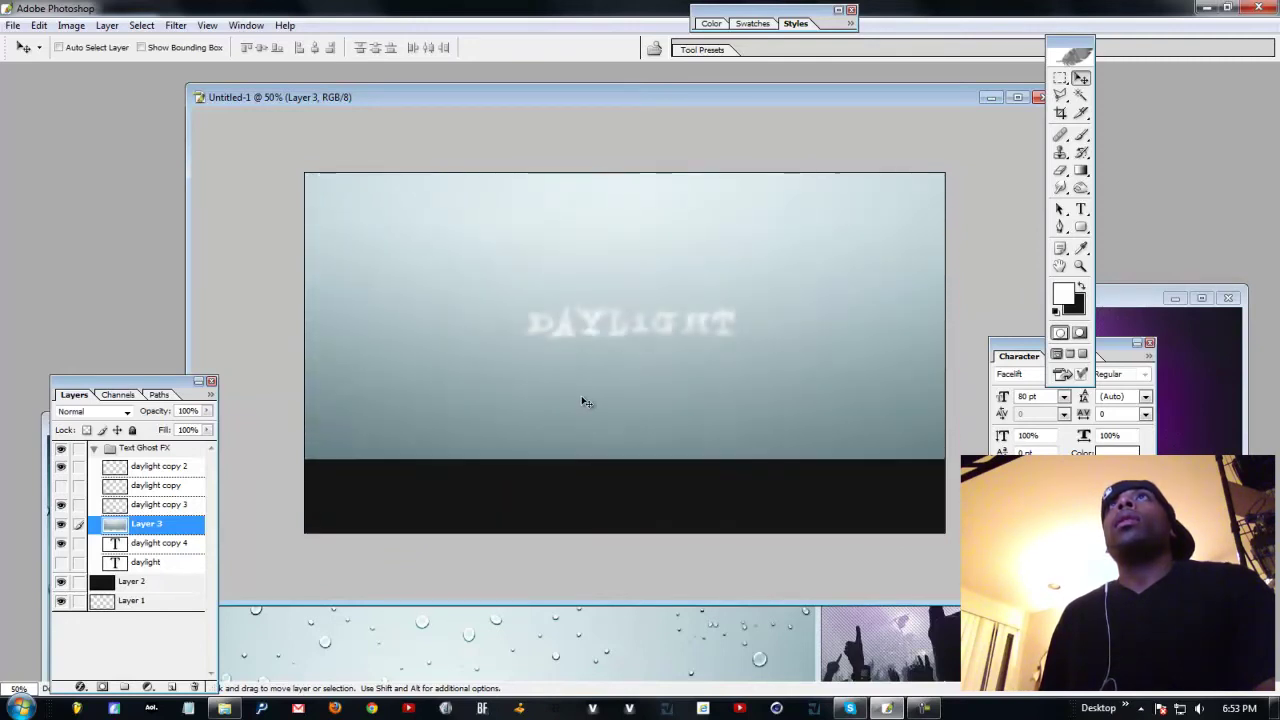
pyautogui.moveTo(586, 407)
pyautogui.mouseDown()
pyautogui.moveTo(586, 369)
pyautogui.moveTo(583, 387)
pyautogui.mouseUp()
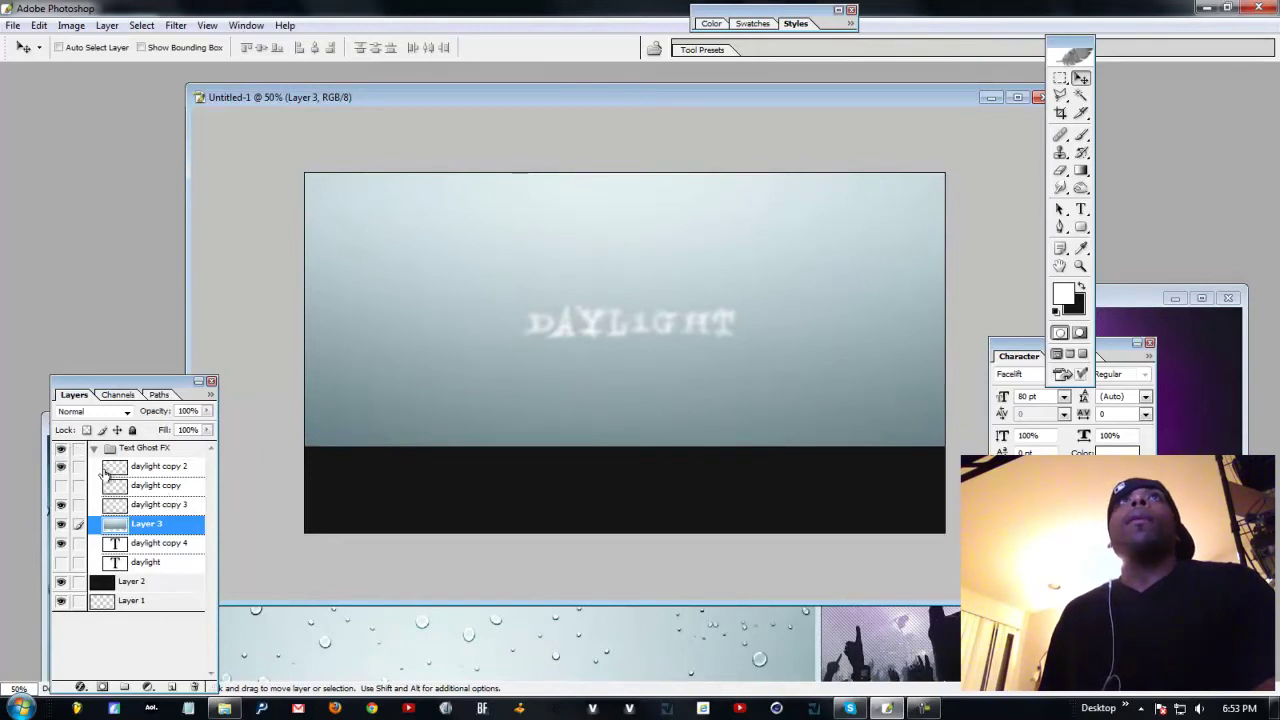
# - Move the water drops layer out of the Text Ghost FX group to directly below it, and duplicate the group
pyautogui.moveTo(158, 524); pyautogui.dragTo(164, 584)
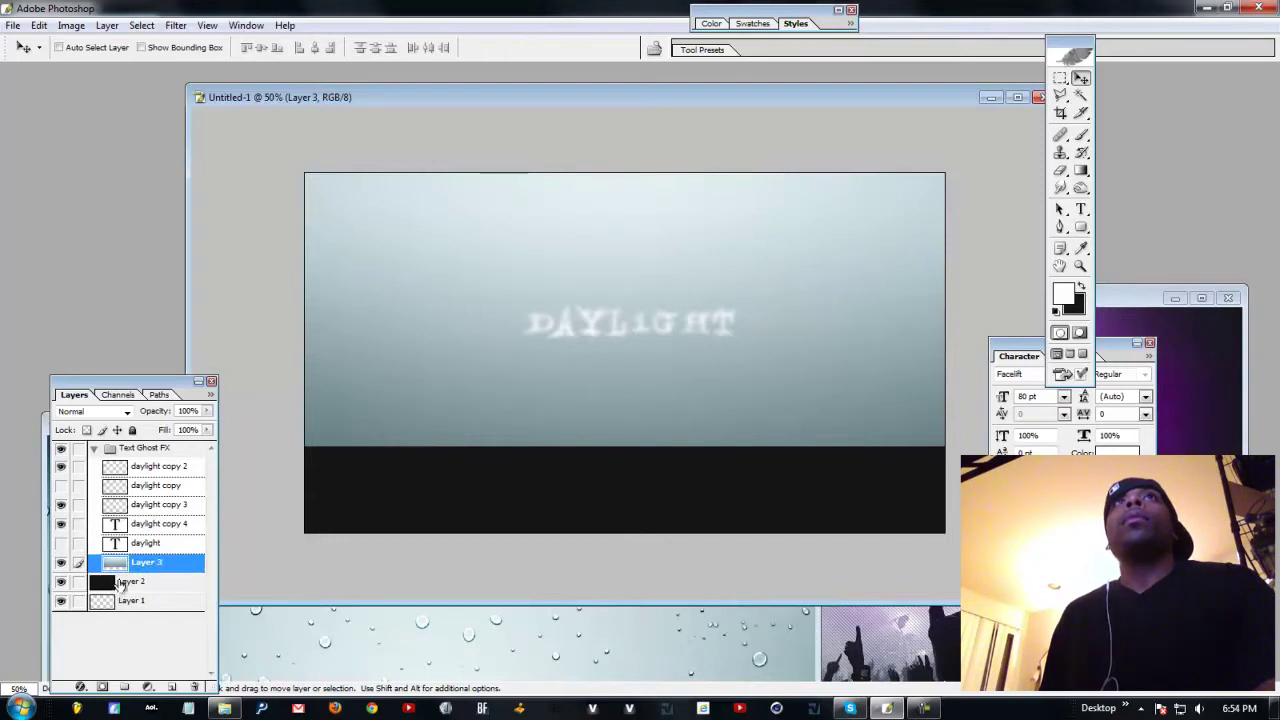
pyautogui.moveTo(128, 565); pyautogui.dragTo(128, 594)
pyautogui.click(95, 449)
pyautogui.moveTo(148, 485); pyautogui.dragTo(132, 465)
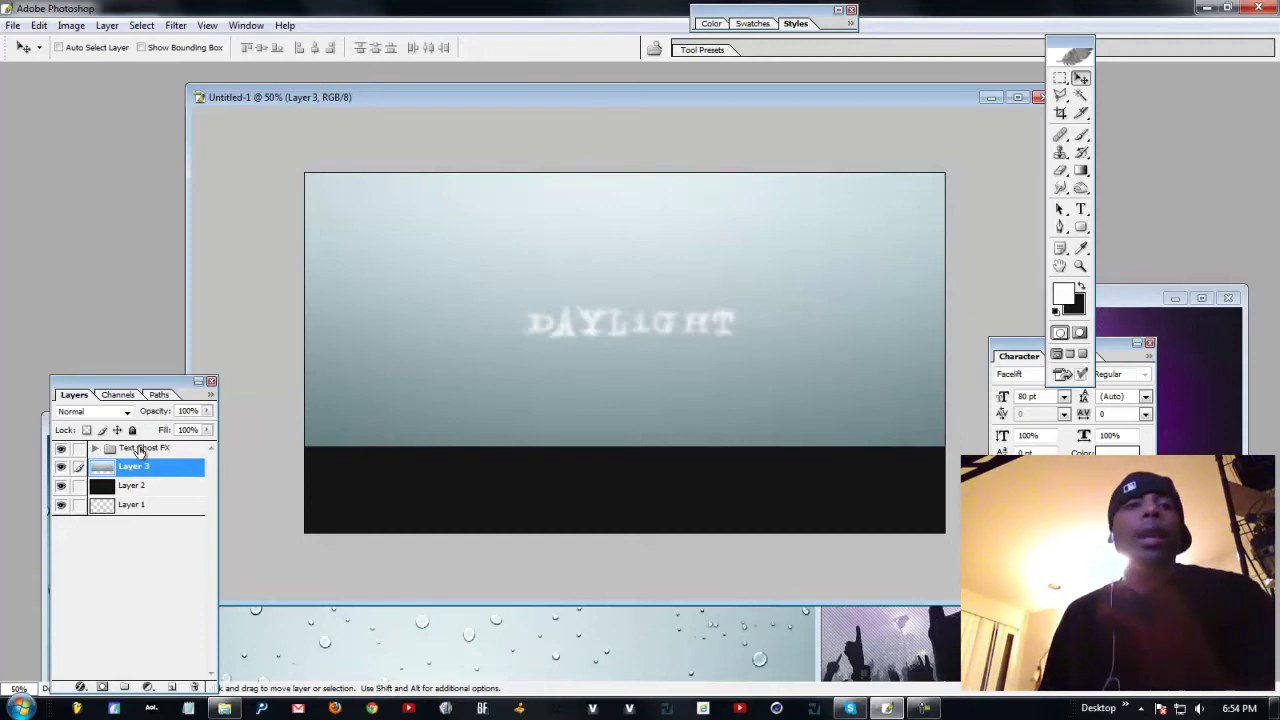
pyautogui.moveTo(140, 452); pyautogui.dragTo(172, 687)
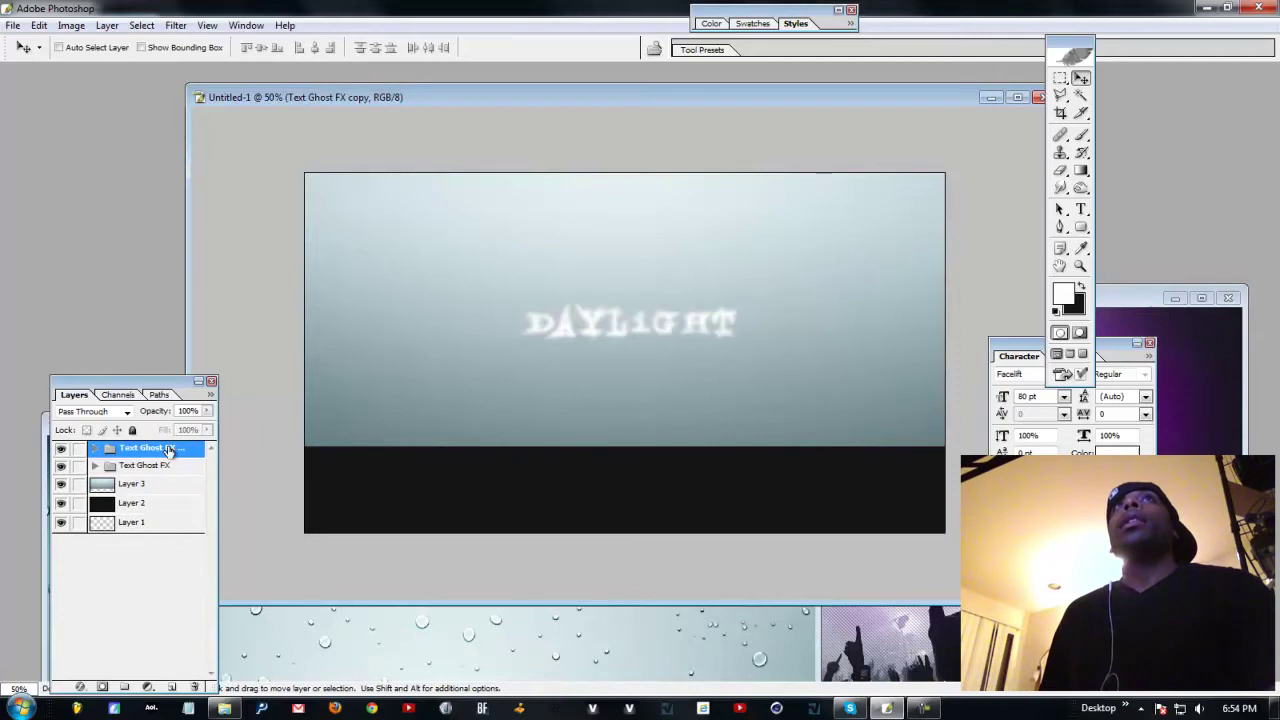
# - Merge the duplicated Text Ghost FX group into a single layer and toggle the visibility of the copy and original to compare them
pyautogui.click(107, 25)
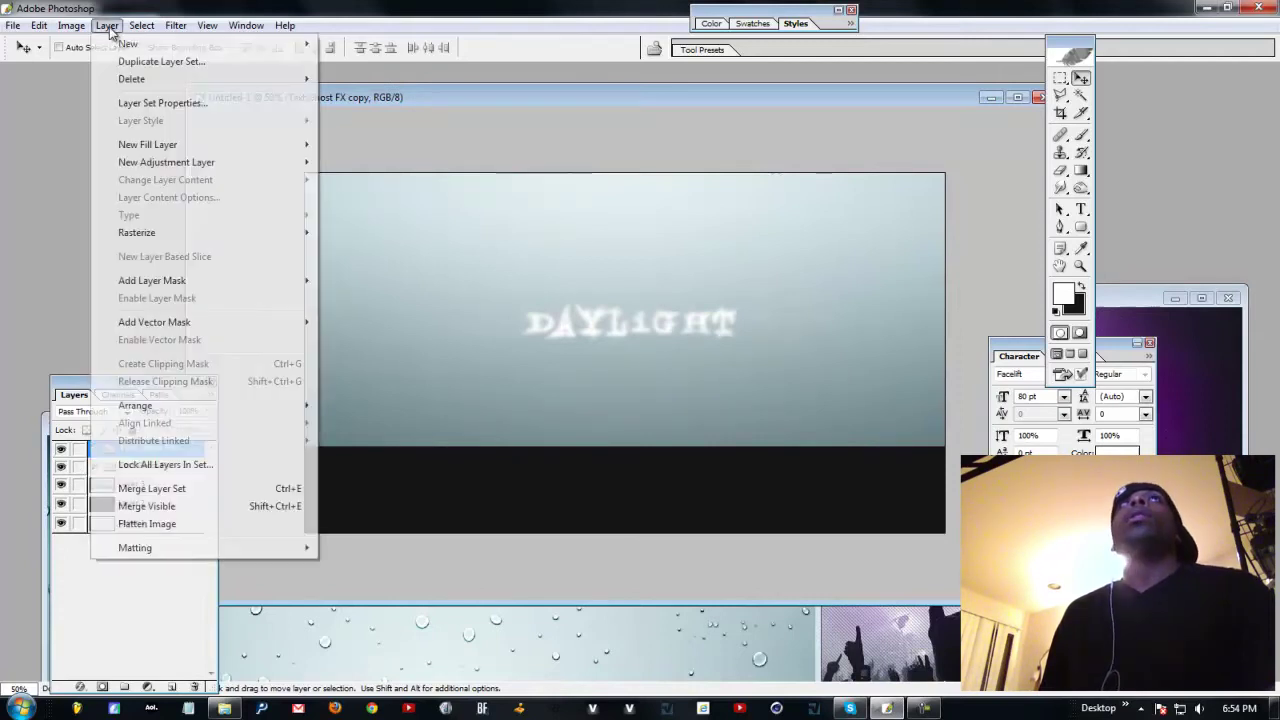
pyautogui.click(160, 488)
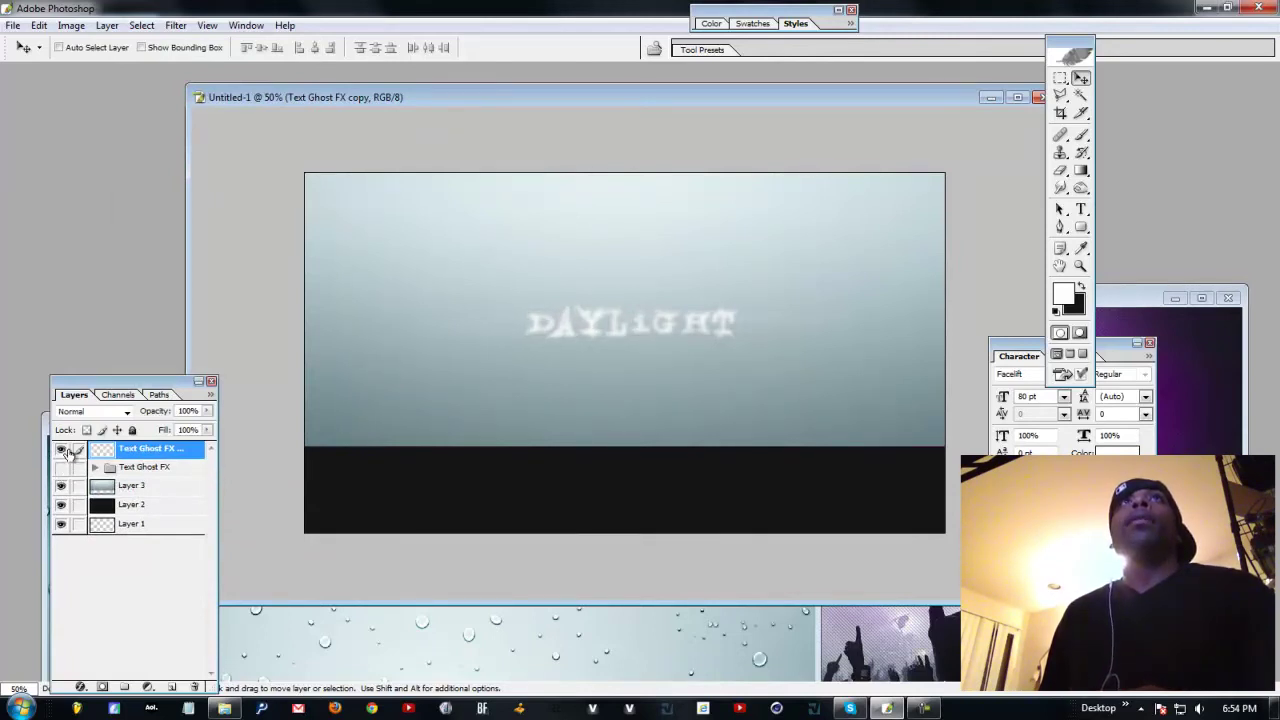
pyautogui.click(61, 450)
pyautogui.click(61, 452)
pyautogui.click(61, 468)
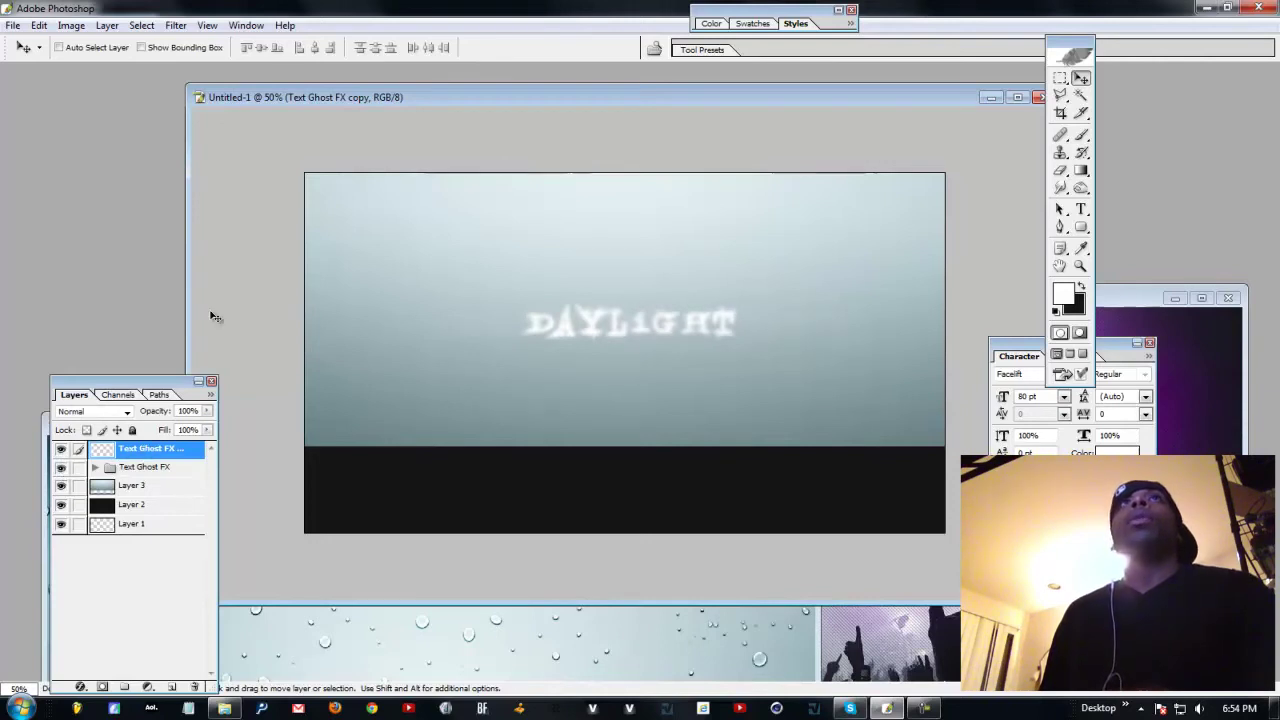
# - Apply a Gaussian Blur with a 7.5-pixel radius to the merged Text Ghost FX copy
pyautogui.click(175, 26)
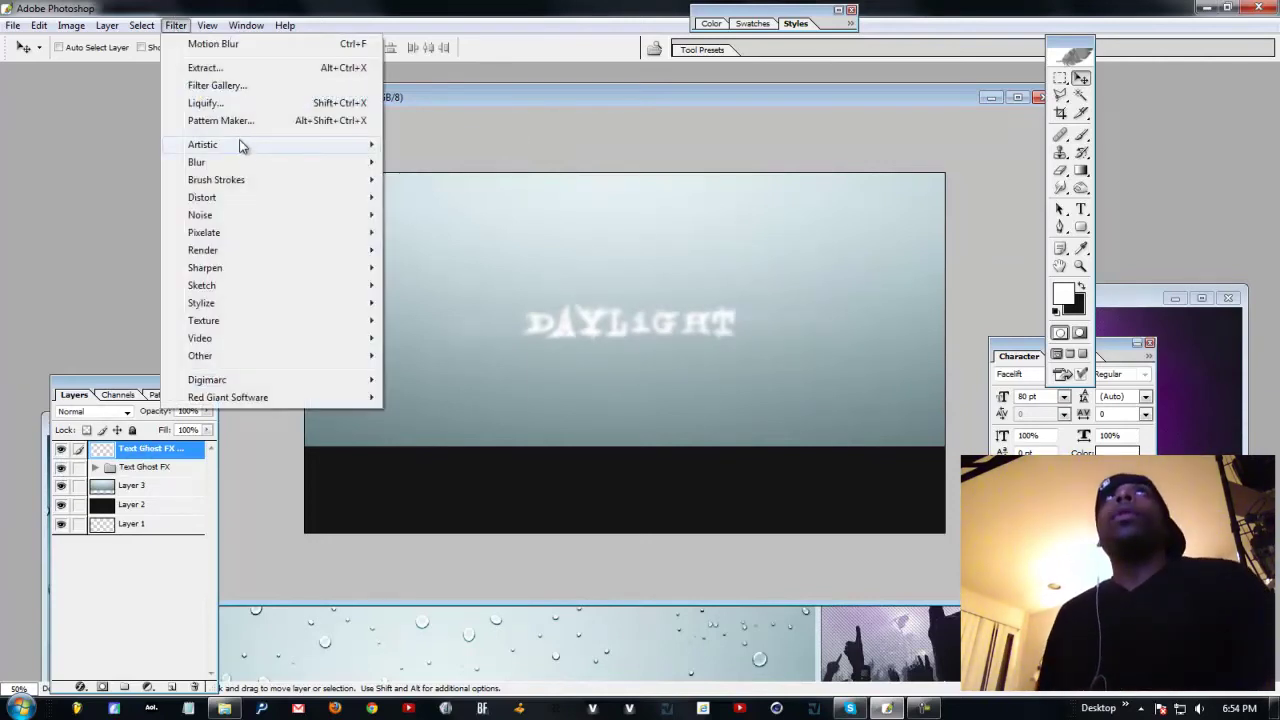
pyautogui.moveTo(230, 161)
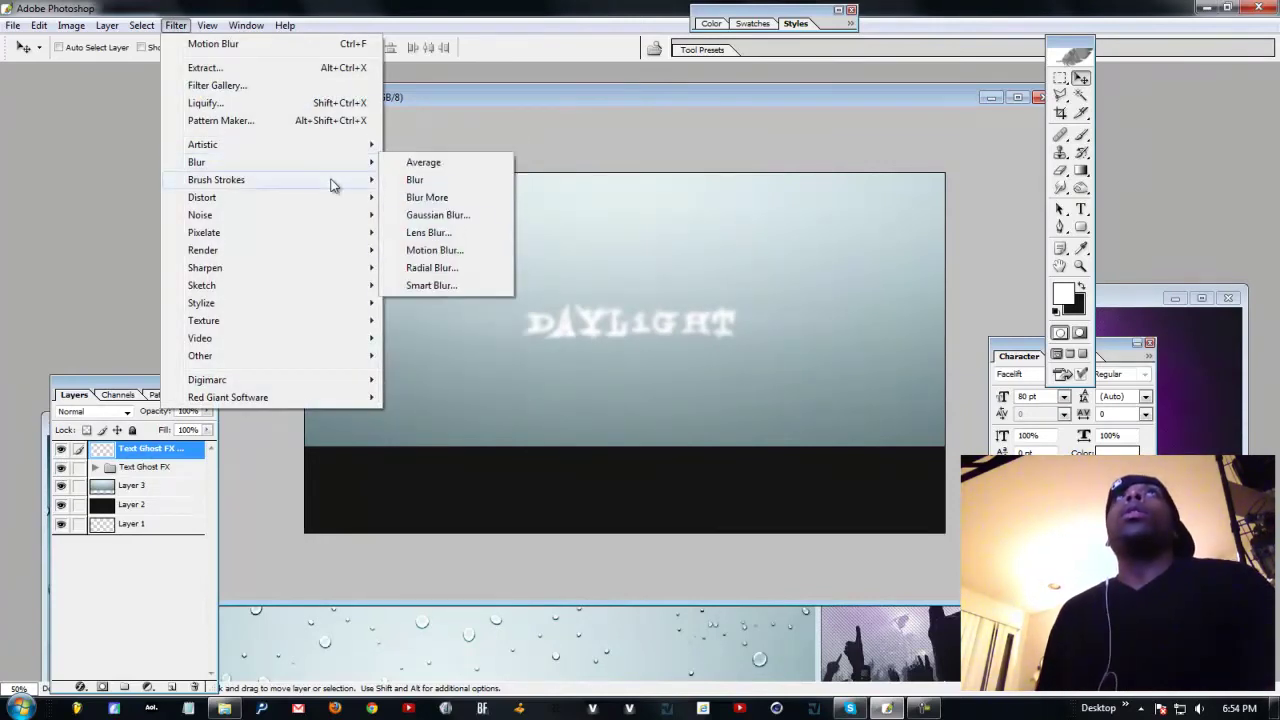
pyautogui.click(460, 215)
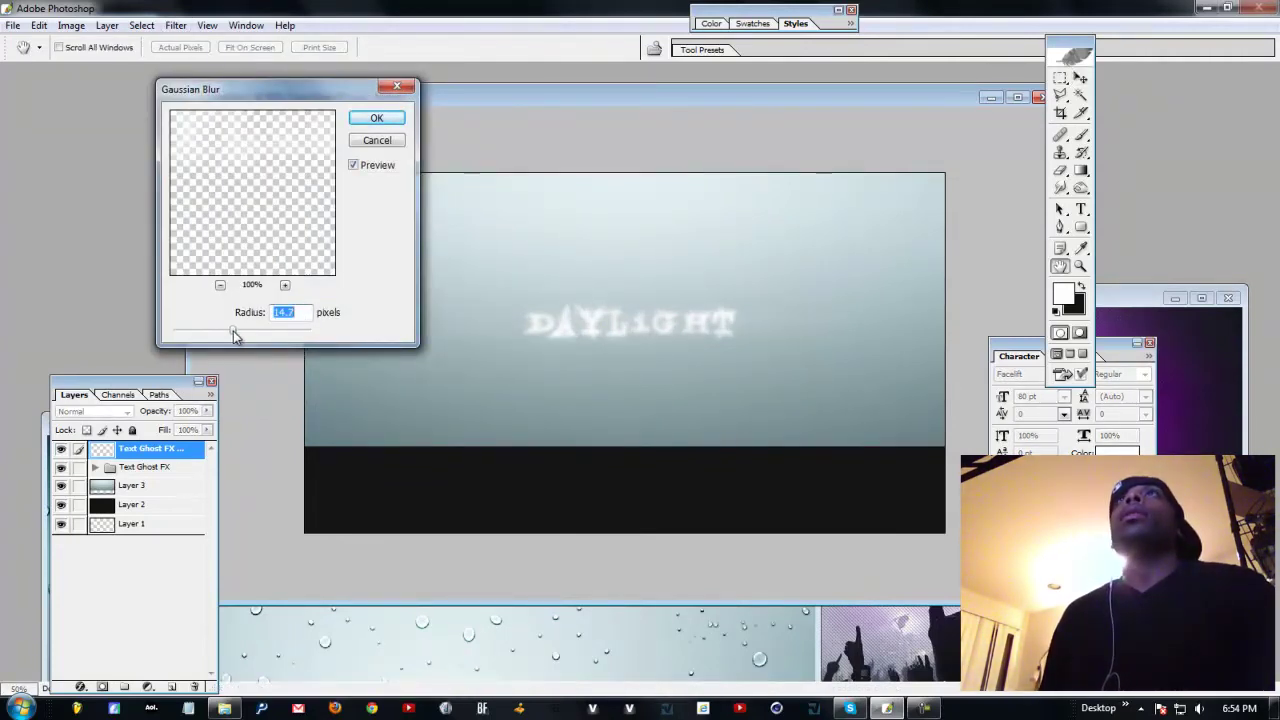
pyautogui.moveTo(233, 337)
pyautogui.mouseDown()
pyautogui.moveTo(247, 337)
pyautogui.moveTo(222, 338)
pyautogui.mouseUp()
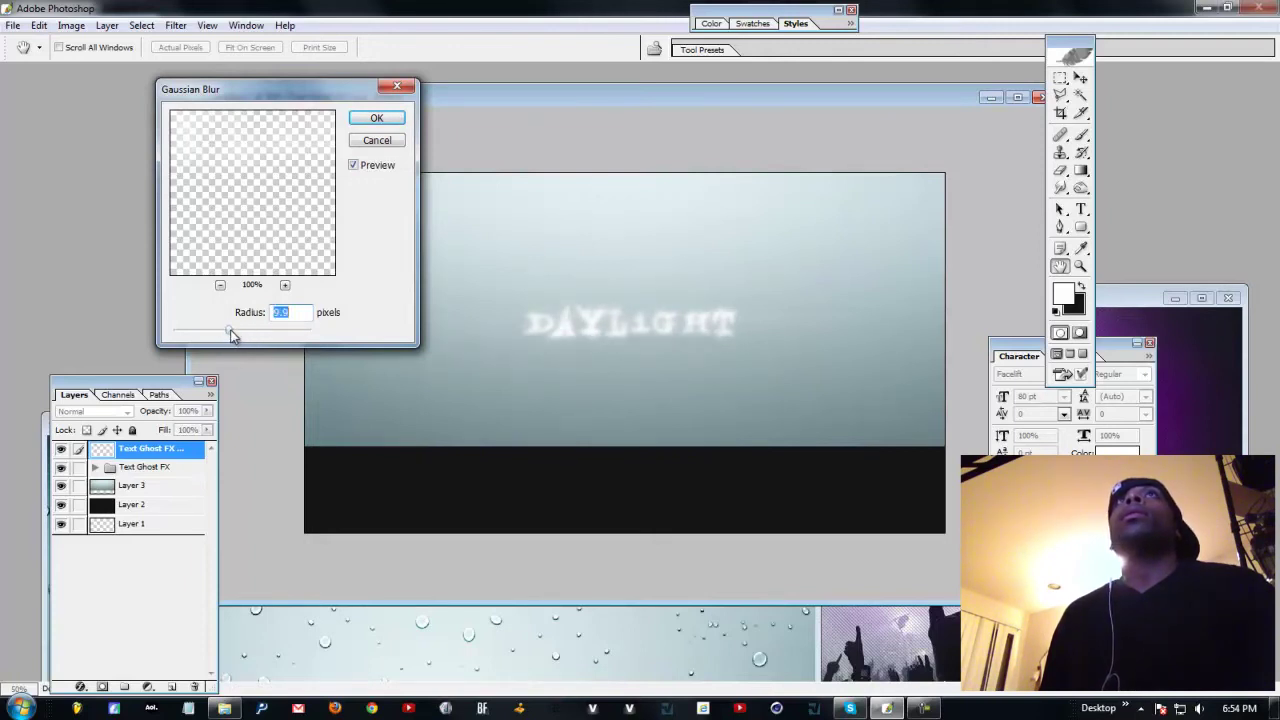
pyautogui.moveTo(226, 335)
pyautogui.mouseDown()
pyautogui.moveTo(209, 334)
pyautogui.moveTo(220, 333)
pyautogui.mouseUp()
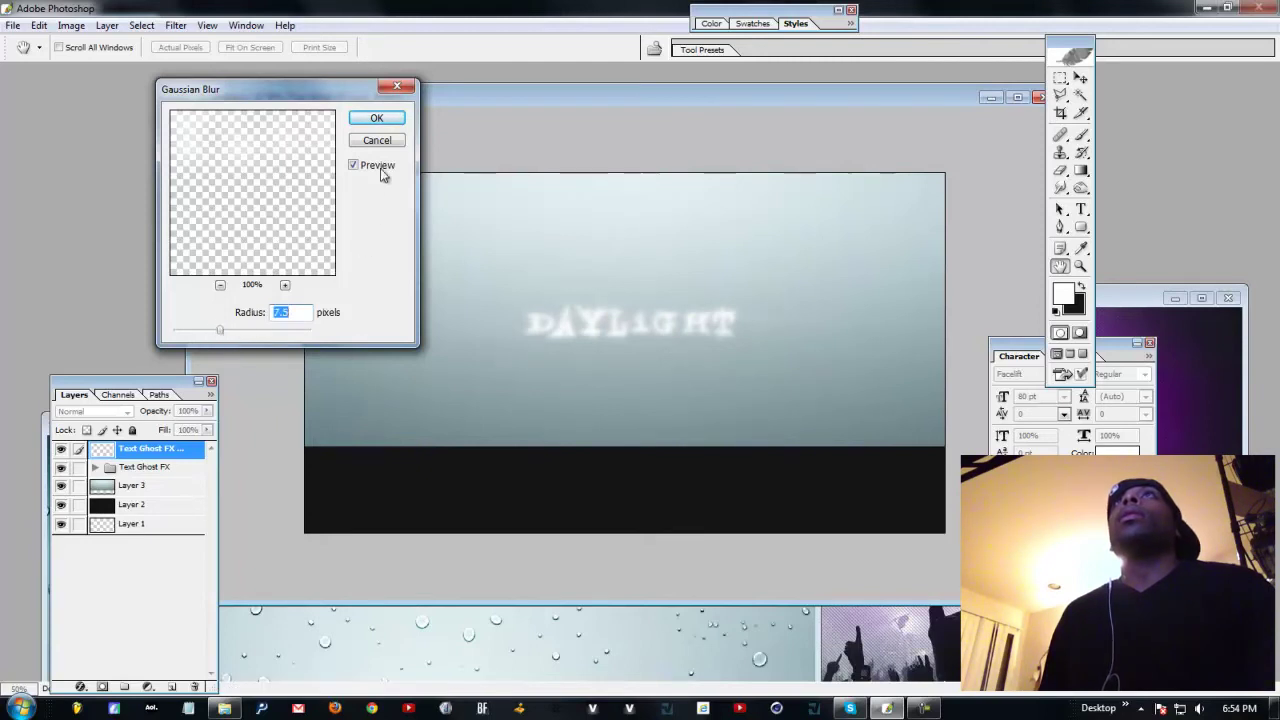
pyautogui.click(376, 118)
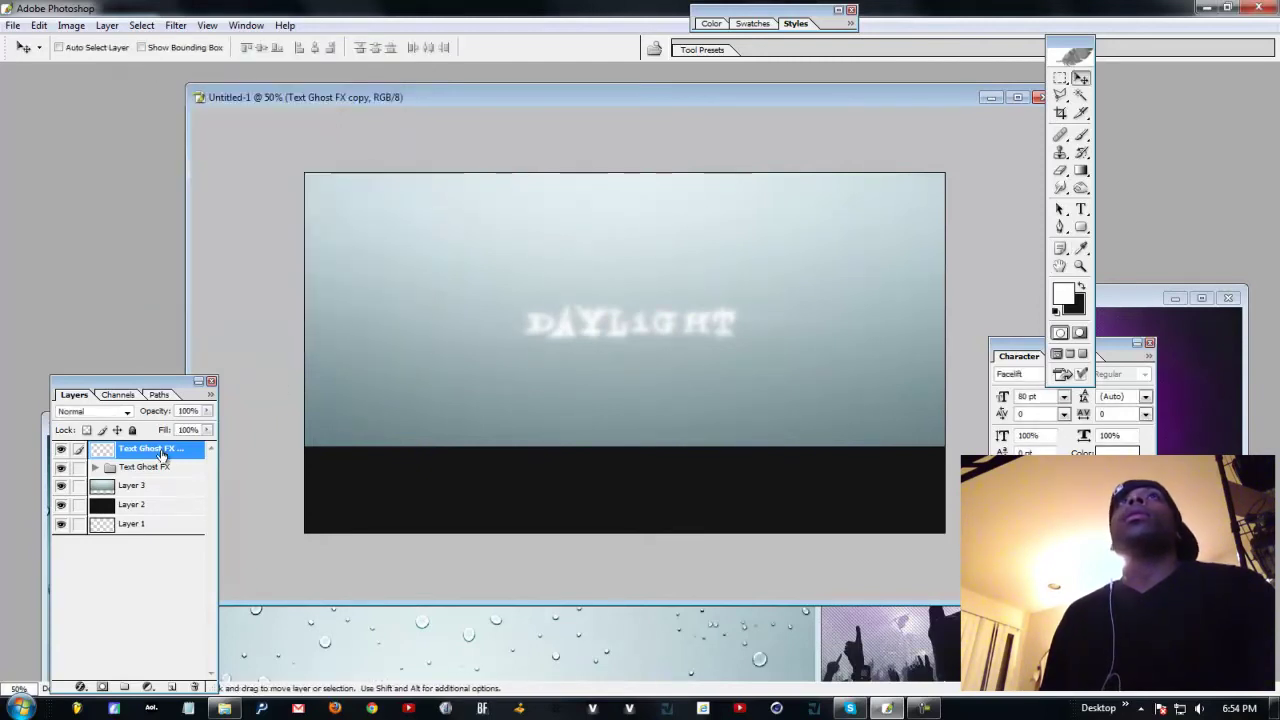
pyautogui.click(180, 26)
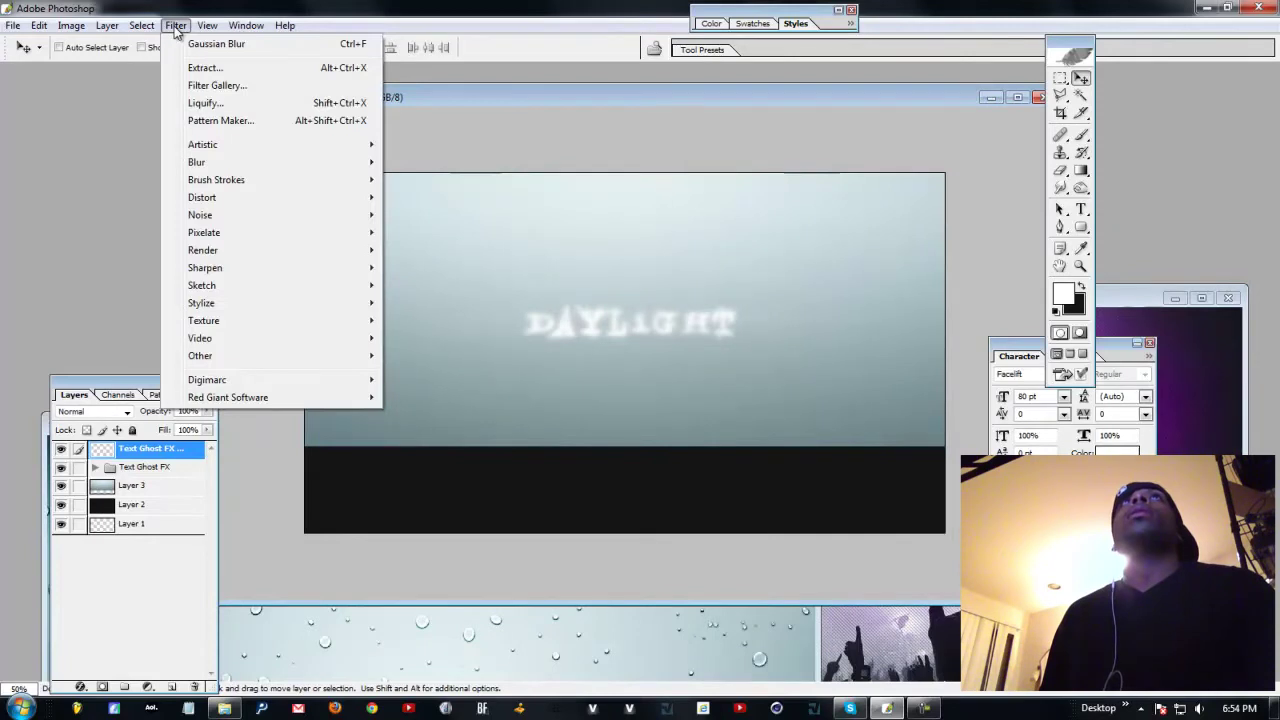
pyautogui.click(214, 105)
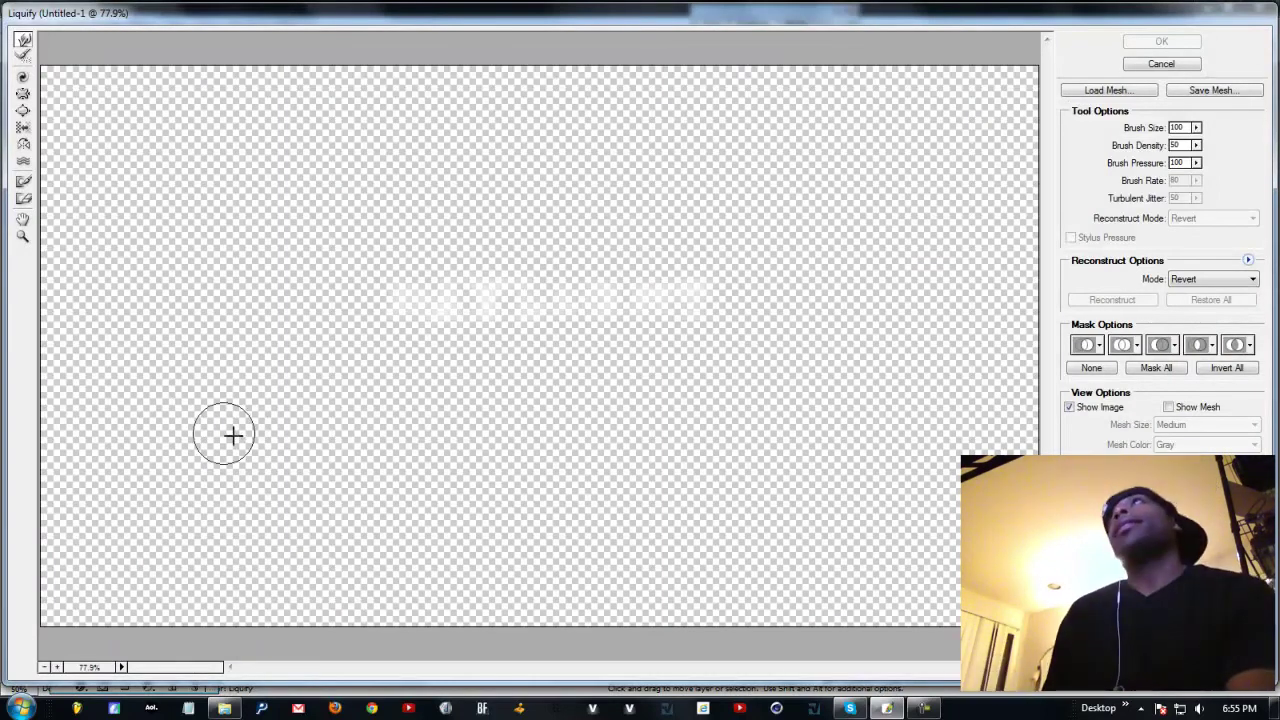
pyautogui.click(1161, 63)
# - Duplicate the original Text Ghost FX group and merge the duplicate into a single layer
pyautogui.doubleClick(143, 468)
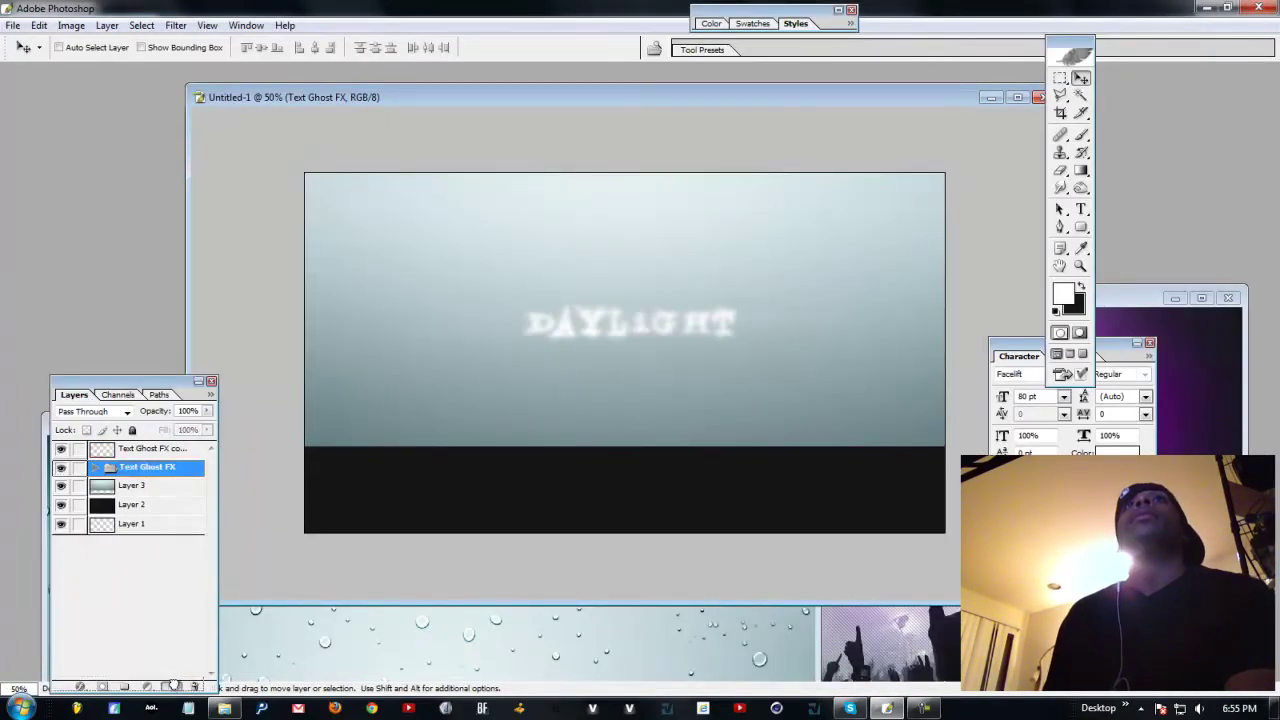
pyautogui.moveTo(173, 688); pyautogui.dragTo(173, 688)
pyautogui.click(107, 25)
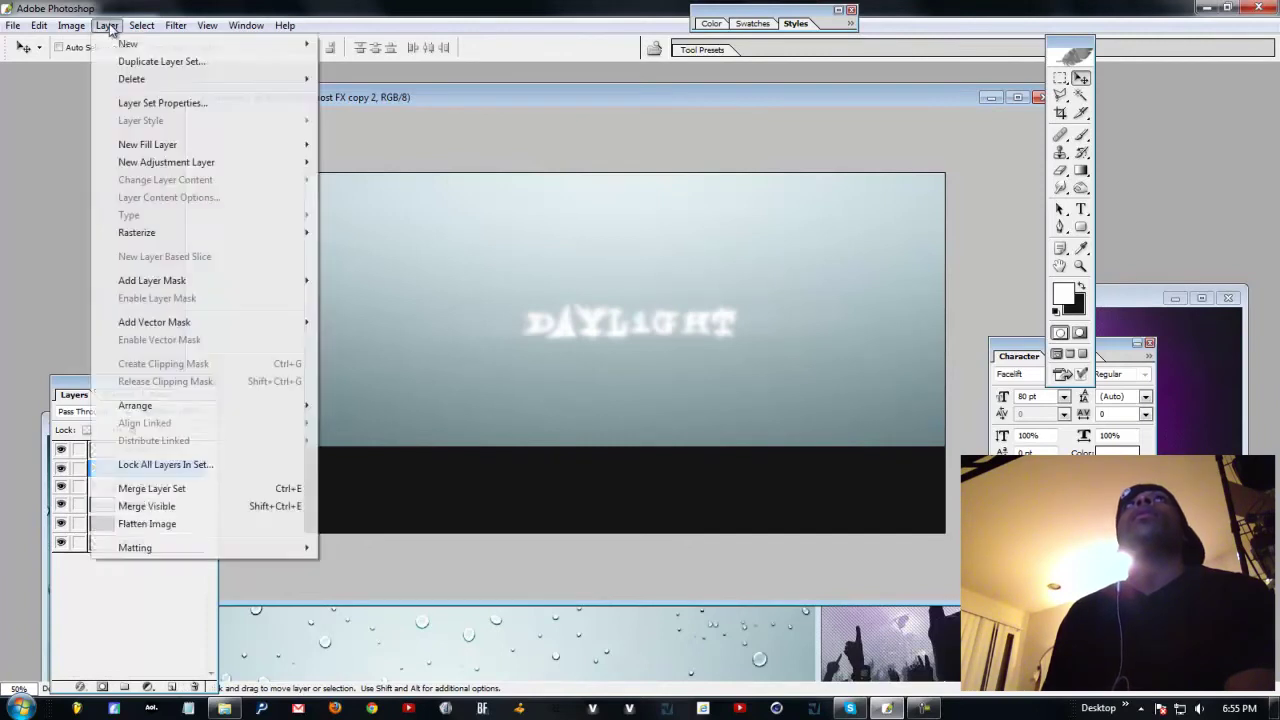
pyautogui.click(152, 488)
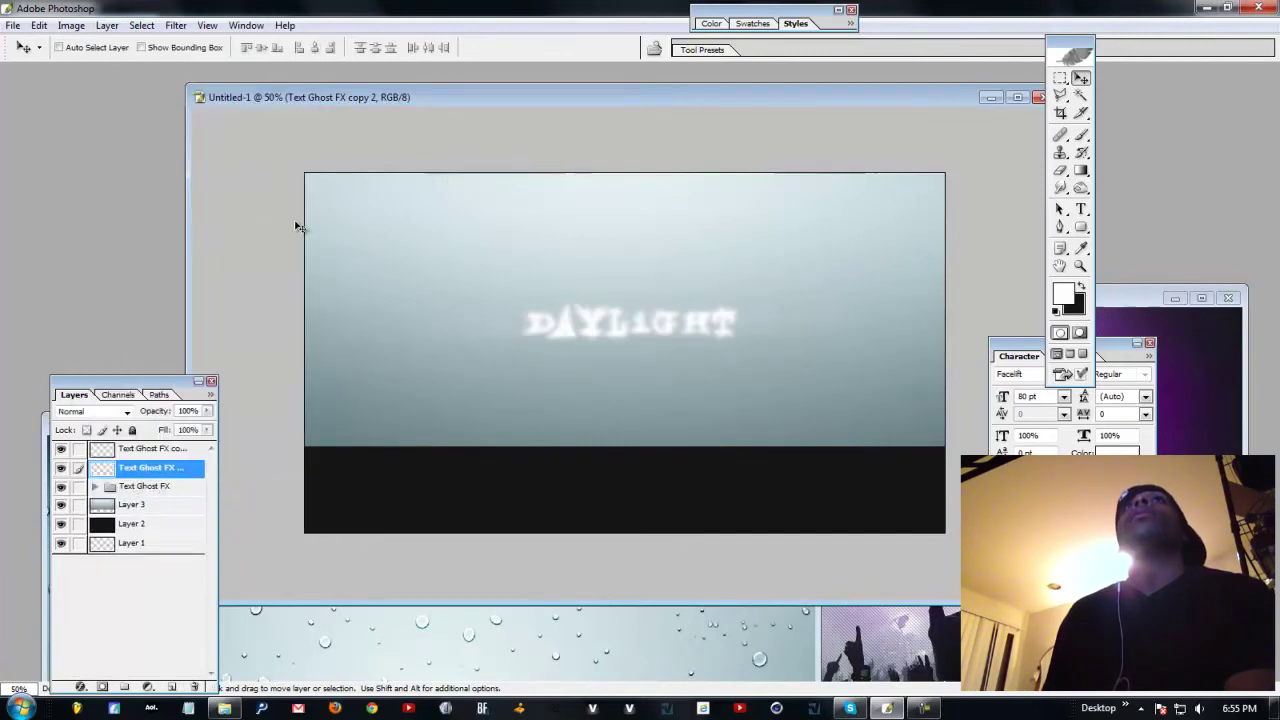
# - Liquify the second merged copy, pulling the first and last letters of DAYLIGHT outward and upward into wing-like tips
pyautogui.click(141, 25)
pyautogui.moveTo(175, 25)
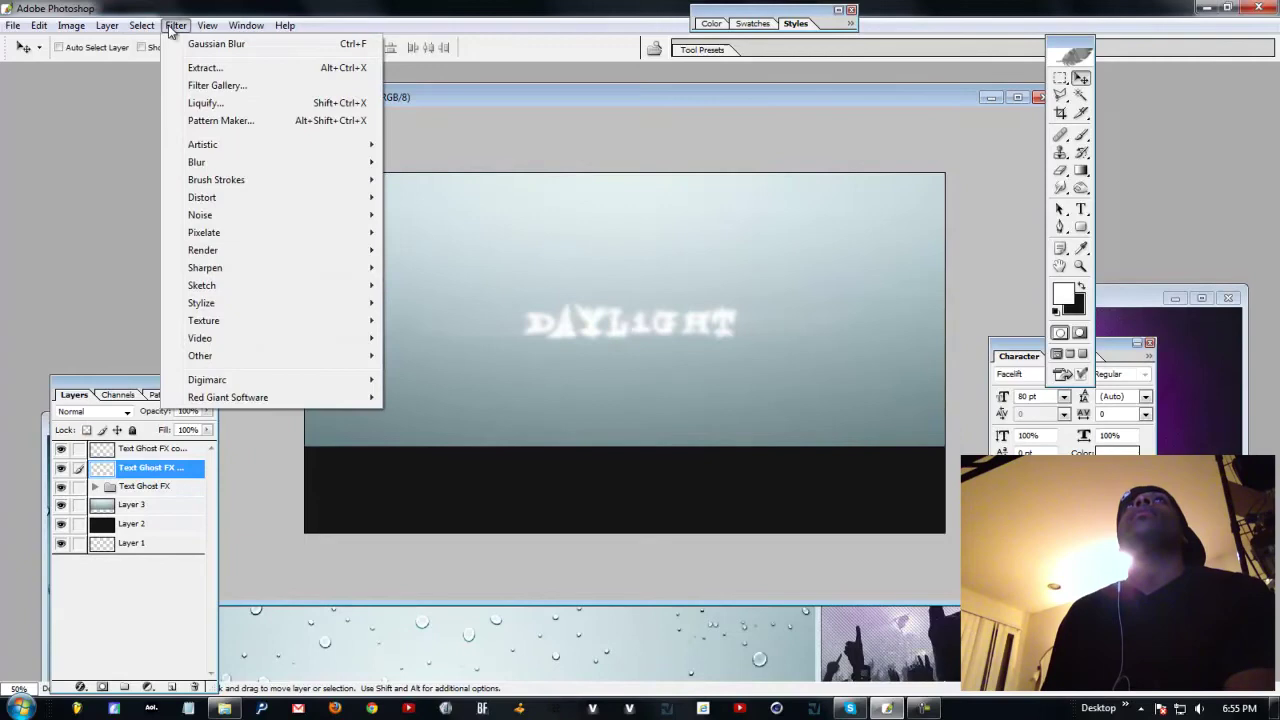
pyautogui.click(204, 103)
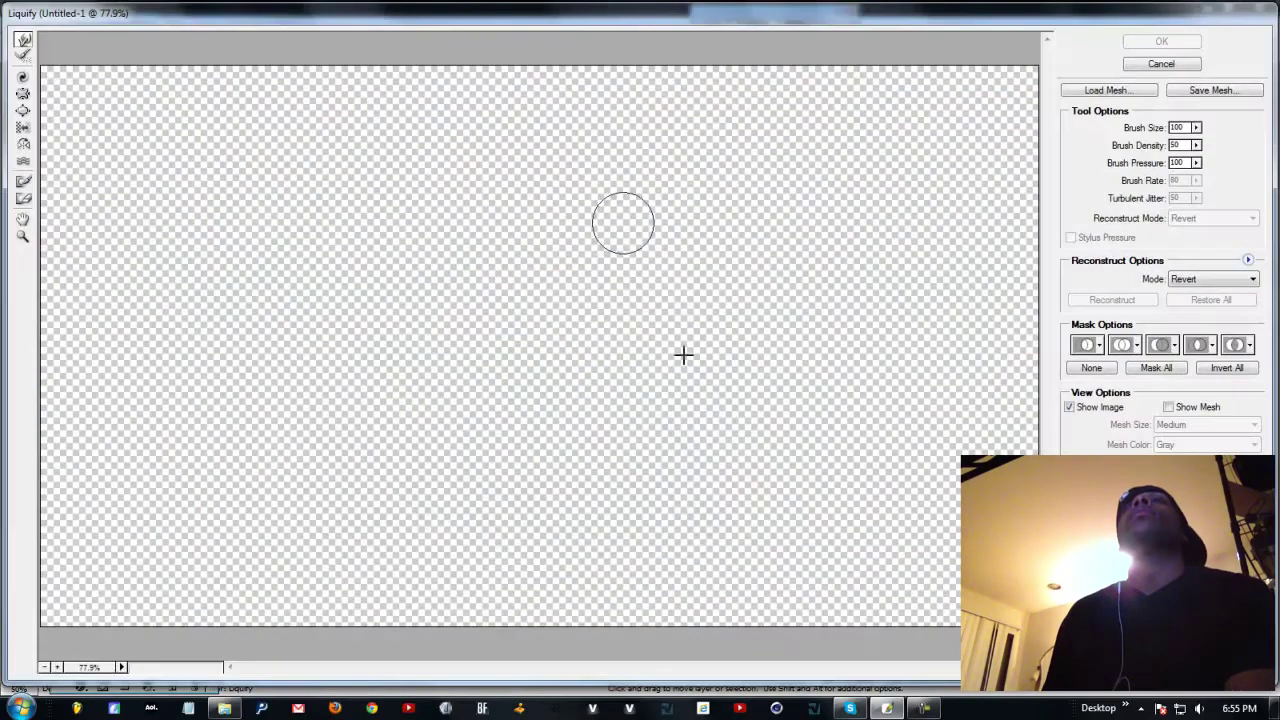
pyautogui.moveTo(641, 297)
pyautogui.mouseDown()
pyautogui.moveTo(456, 331)
pyautogui.moveTo(462, 318)
pyautogui.moveTo(322, 268)
pyautogui.mouseUp()
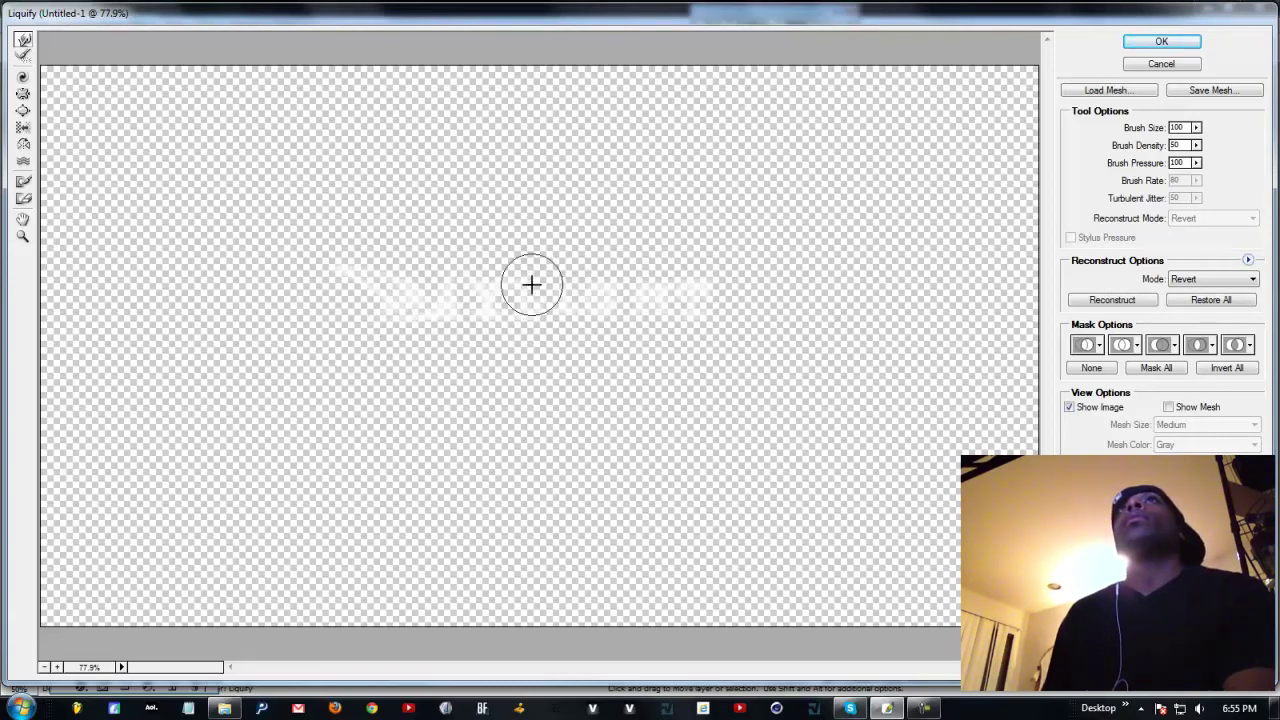
pyautogui.moveTo(700, 269); pyautogui.dragTo(869, 240)
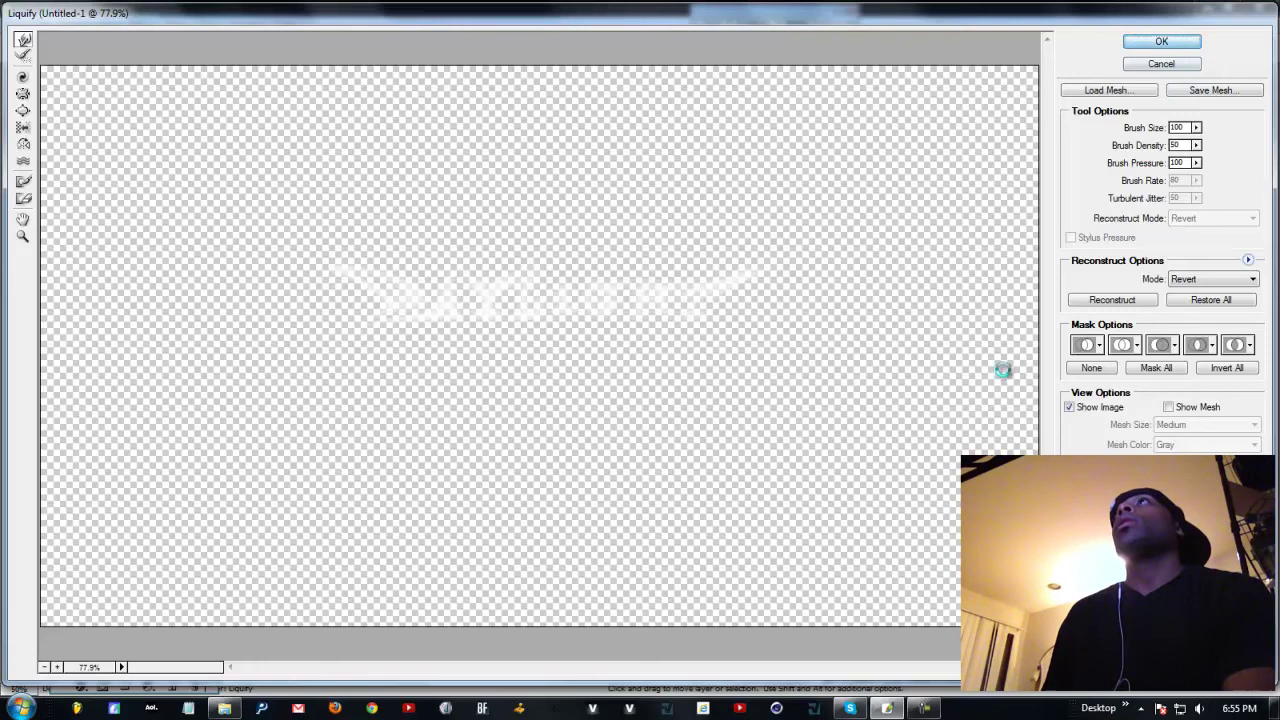
pyautogui.press('Return')
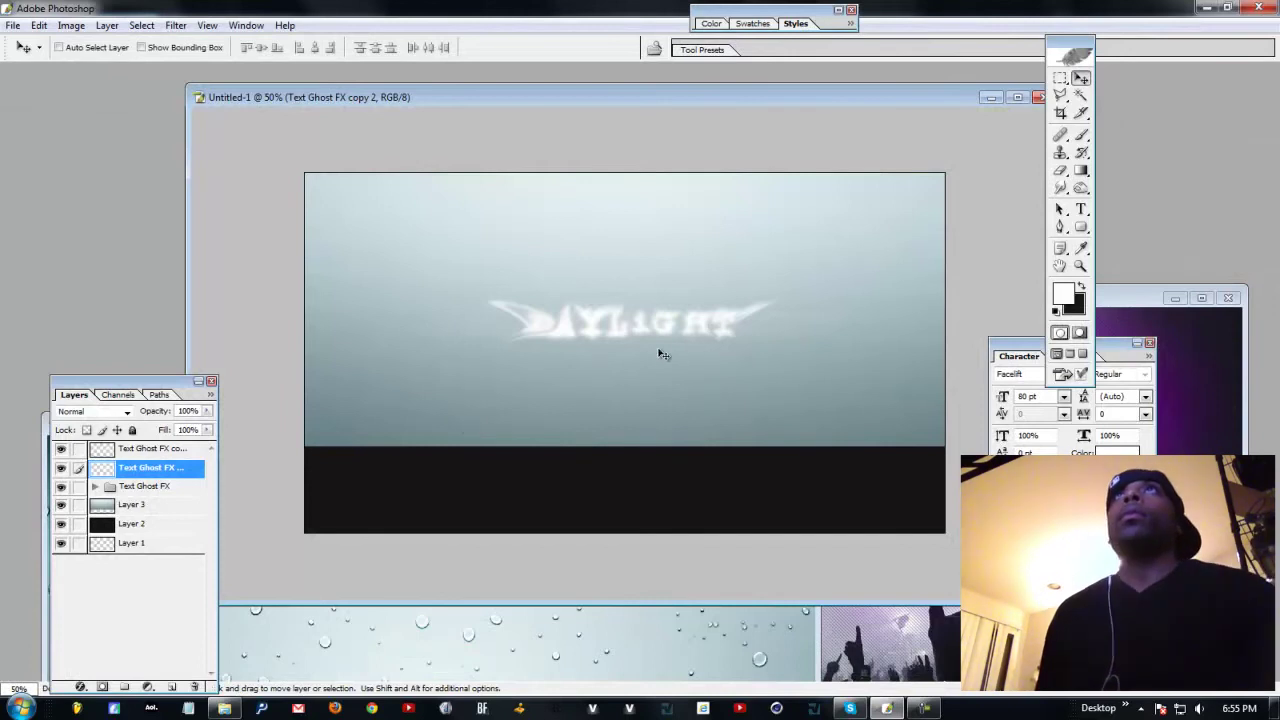
# - Compare the winged copy hidden and shown, and set its blend mode to Soft Light after trying Linear Dodge
pyautogui.click(61, 469)
pyautogui.click(61, 469)
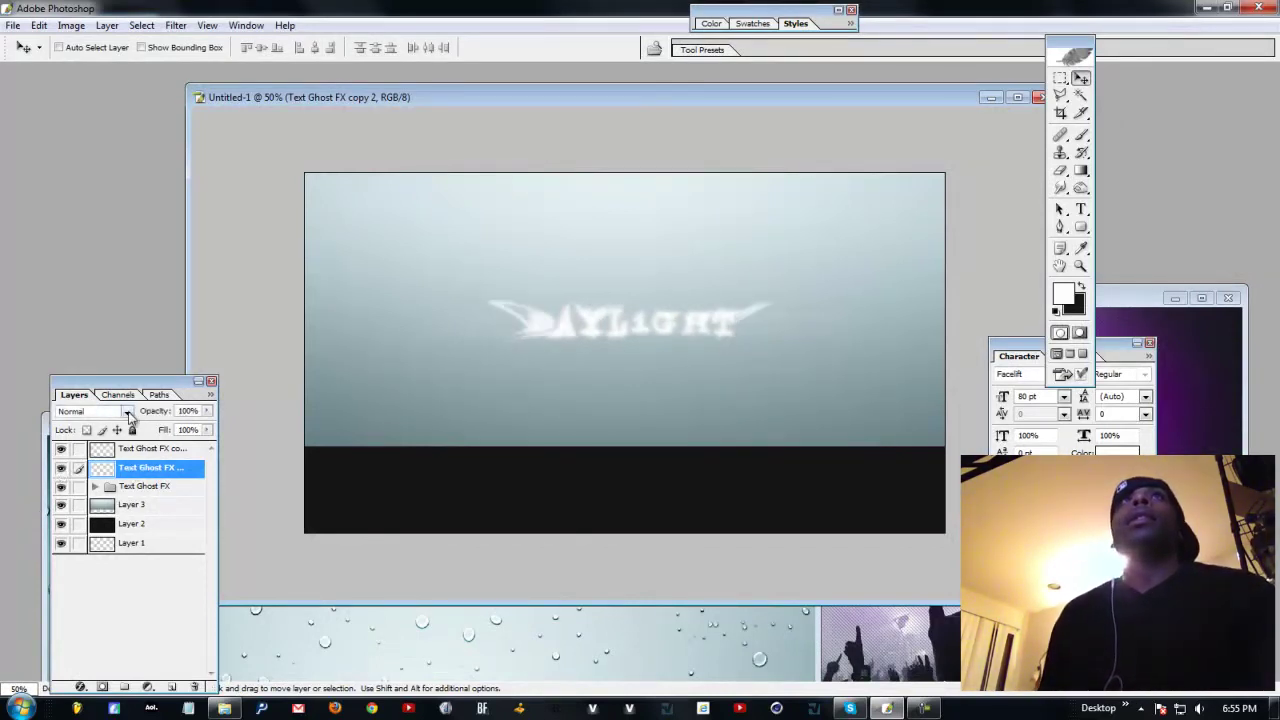
pyautogui.click(127, 411)
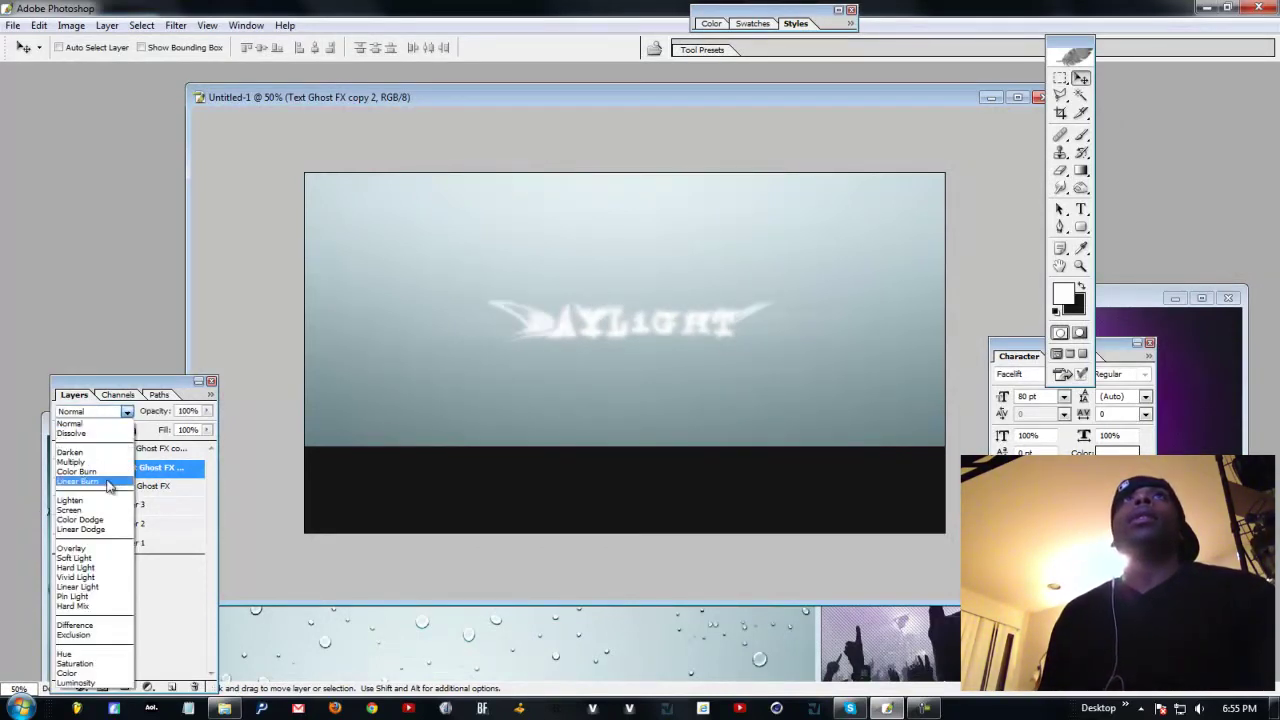
pyautogui.click(85, 530)
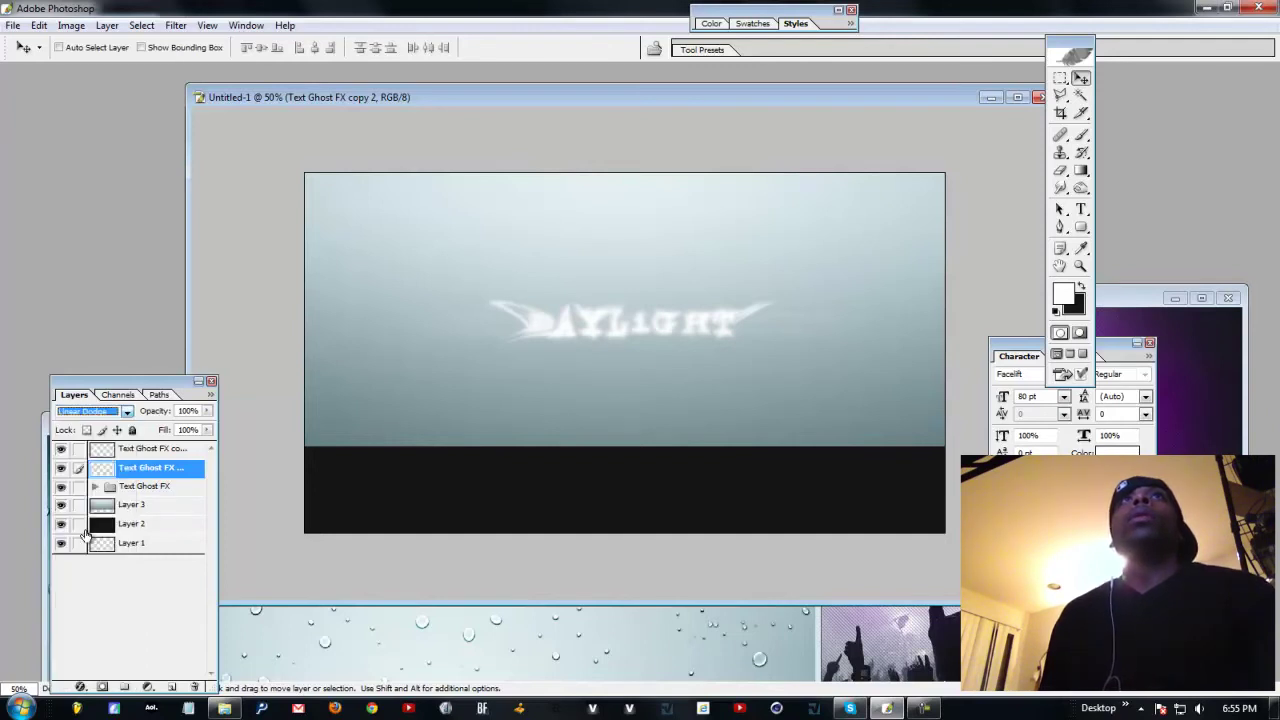
pyautogui.click(100, 411)
pyautogui.click(85, 560)
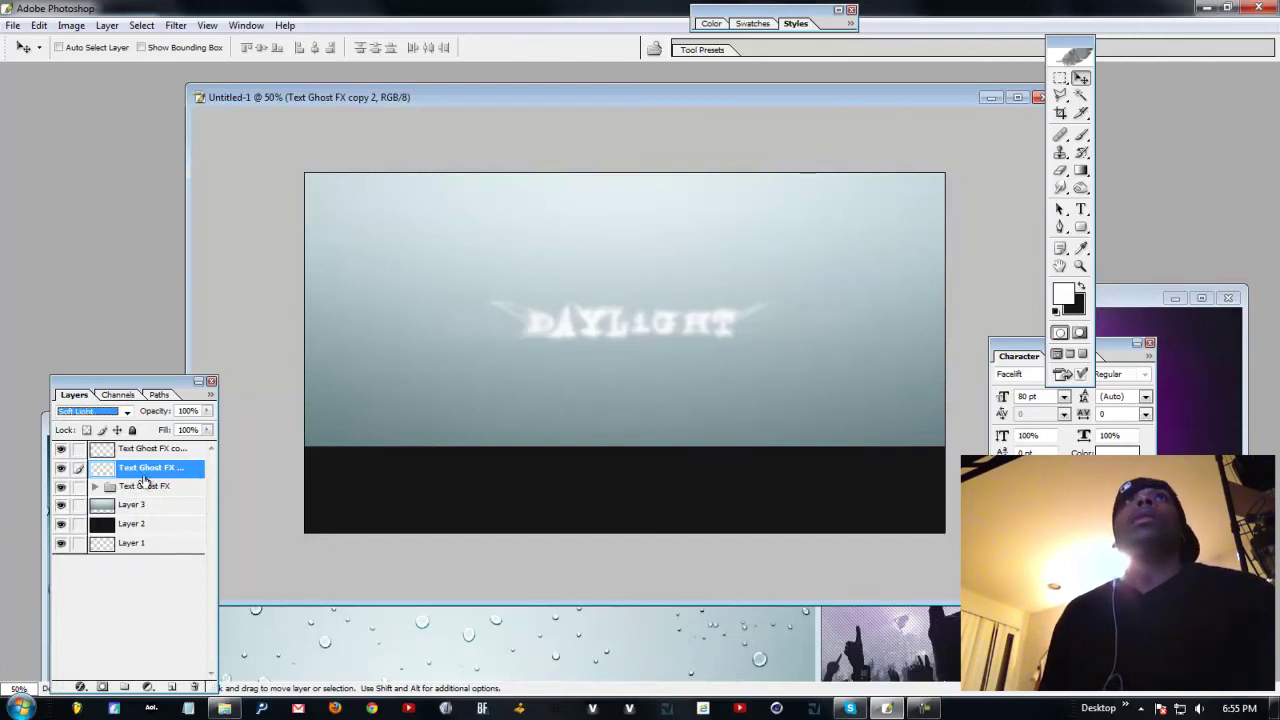
# - Make a third duplicate of the Text Ghost FX group and merge it into a single layer
pyautogui.moveTo(150, 495); pyautogui.dragTo(174, 688)
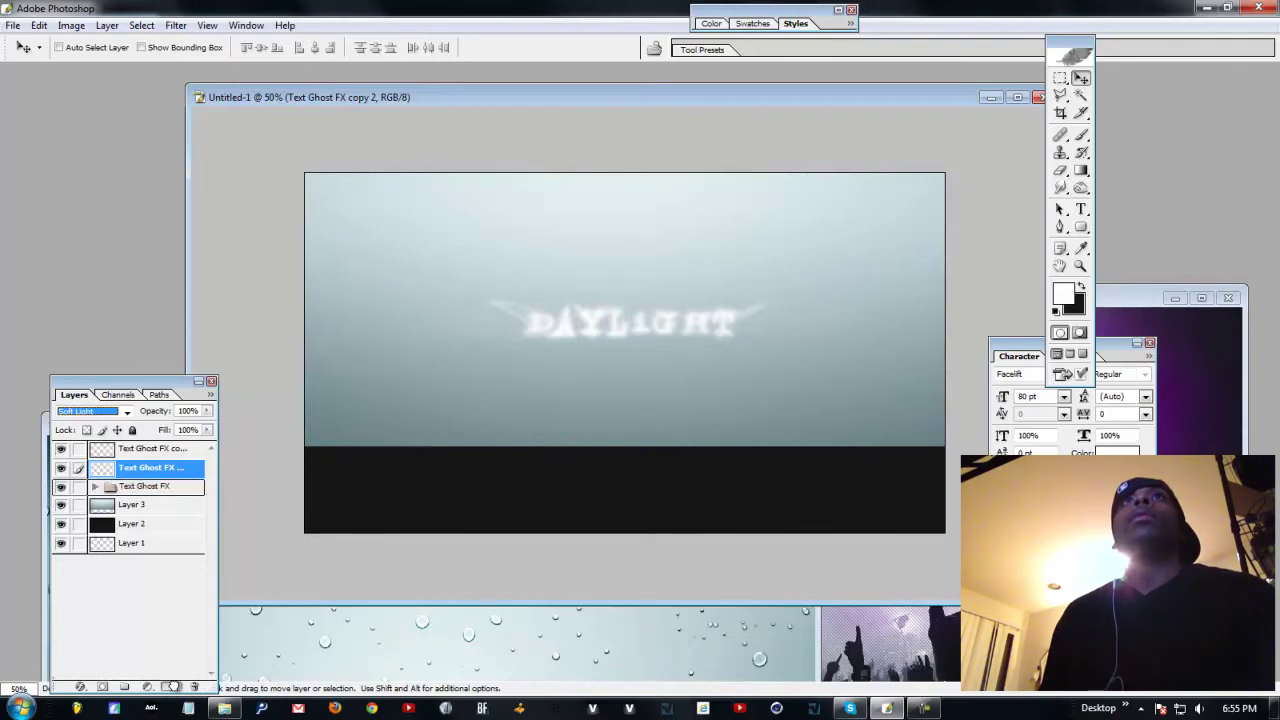
pyautogui.click(110, 26)
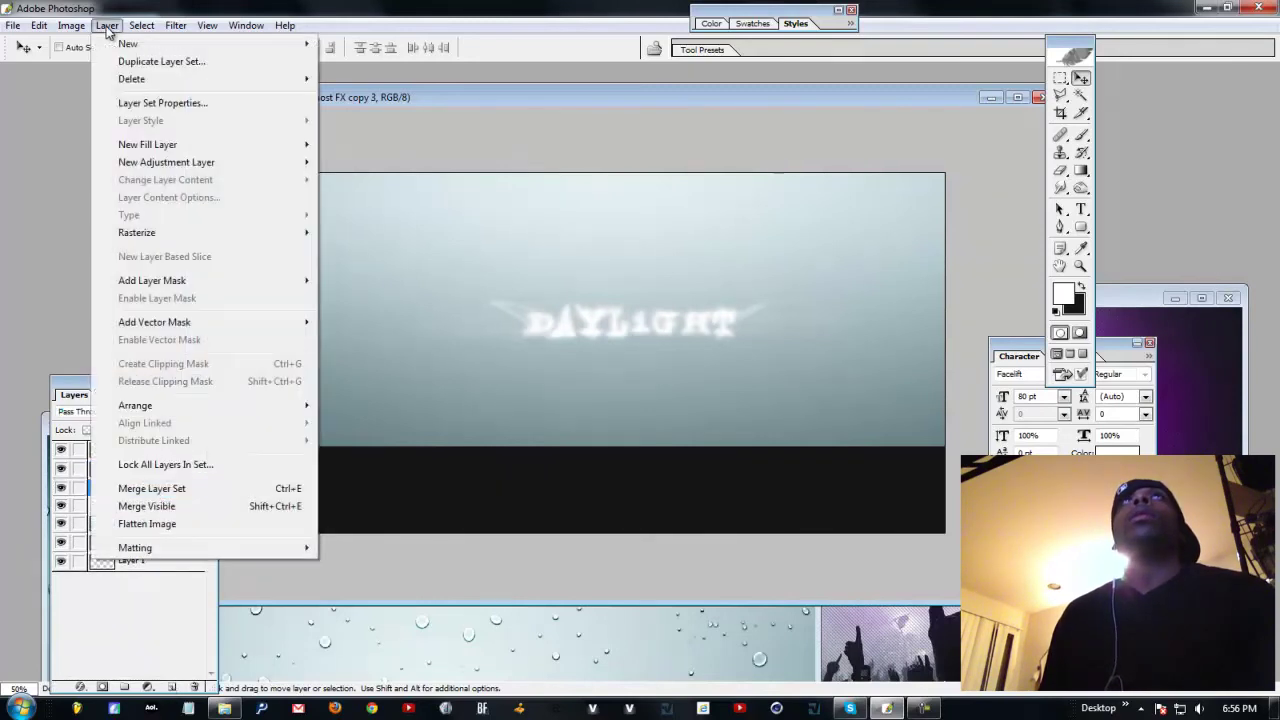
pyautogui.click(178, 489)
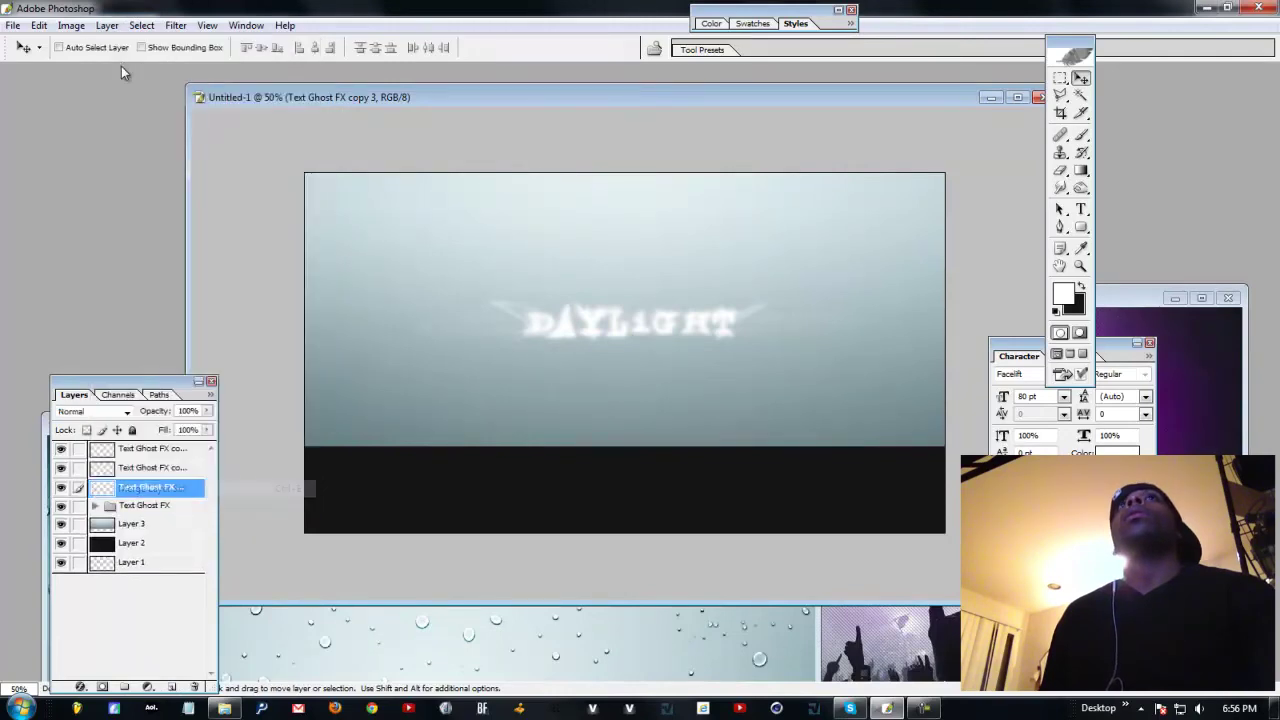
# - Liquify the third merged copy, pulling wispy strands upward out of the middle letters of DAYLIGHT
pyautogui.click(175, 26)
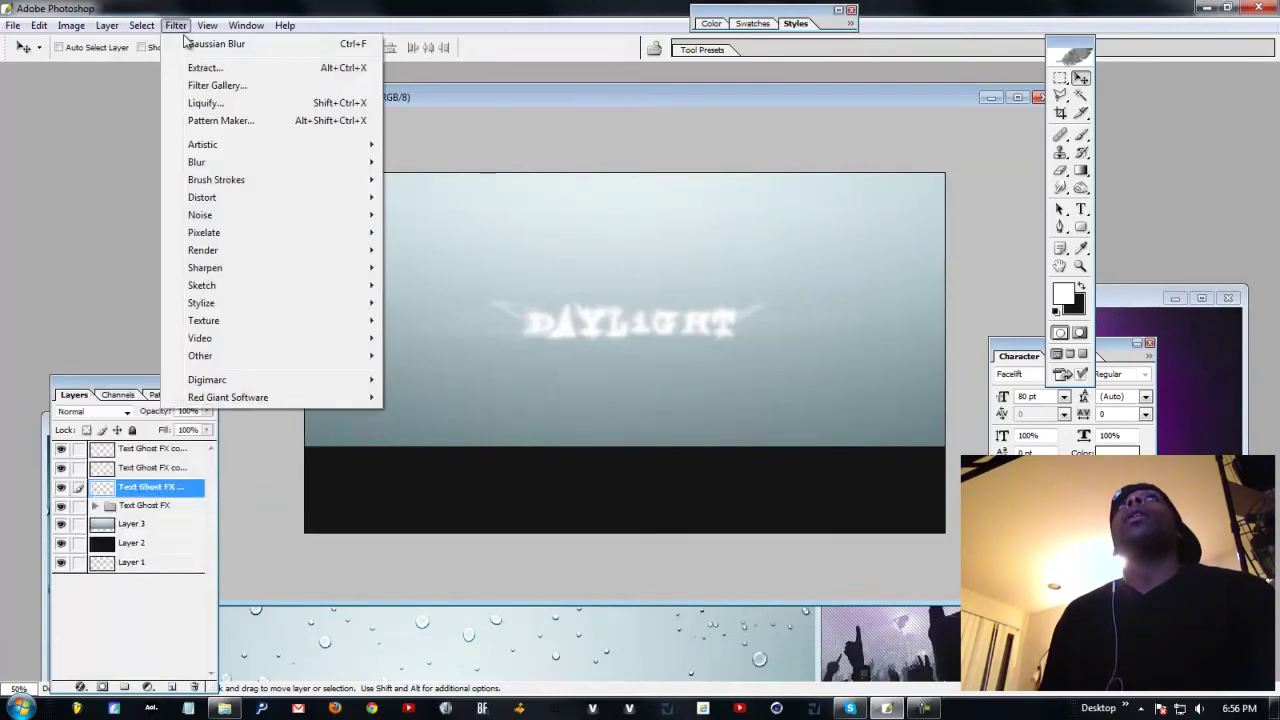
pyautogui.click(224, 102)
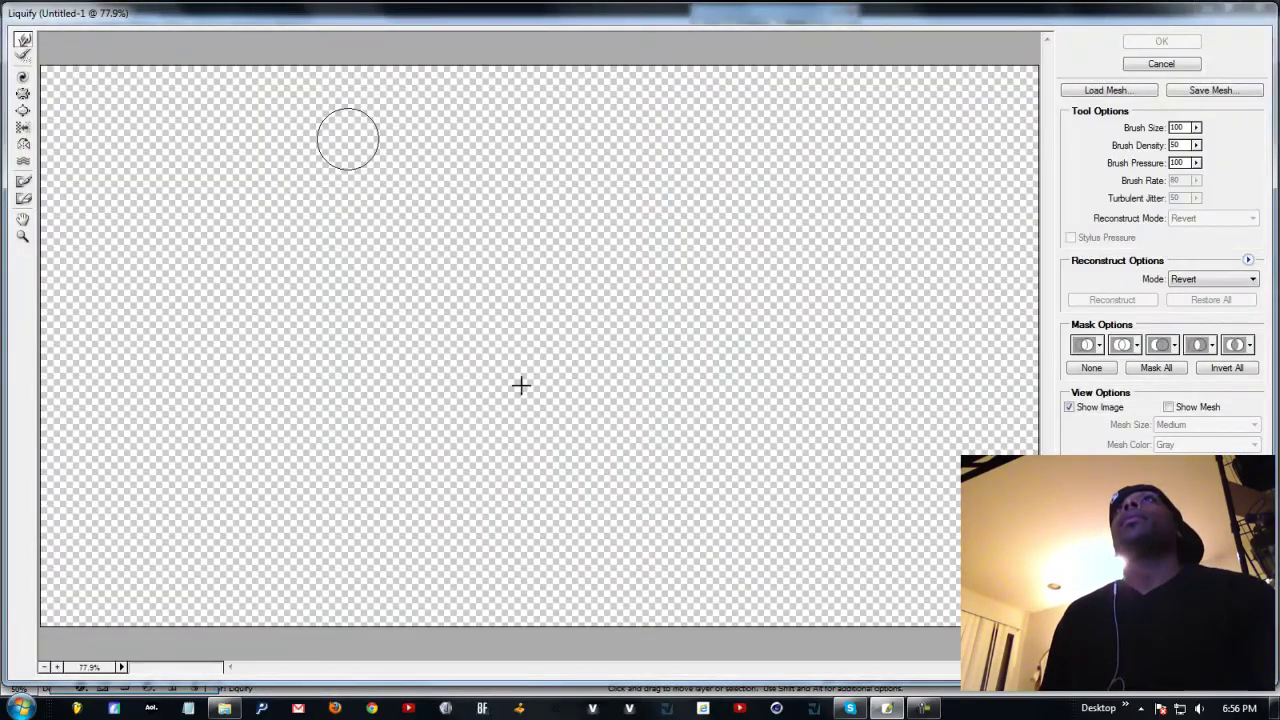
pyautogui.moveTo(522, 307)
pyautogui.mouseDown()
pyautogui.moveTo(705, 202)
pyautogui.moveTo(569, 283)
pyautogui.mouseUp()
pyautogui.moveTo(511, 337)
pyautogui.mouseDown()
pyautogui.moveTo(403, 465)
pyautogui.moveTo(520, 393)
pyautogui.moveTo(483, 328)
pyautogui.moveTo(372, 376)
pyautogui.mouseUp()
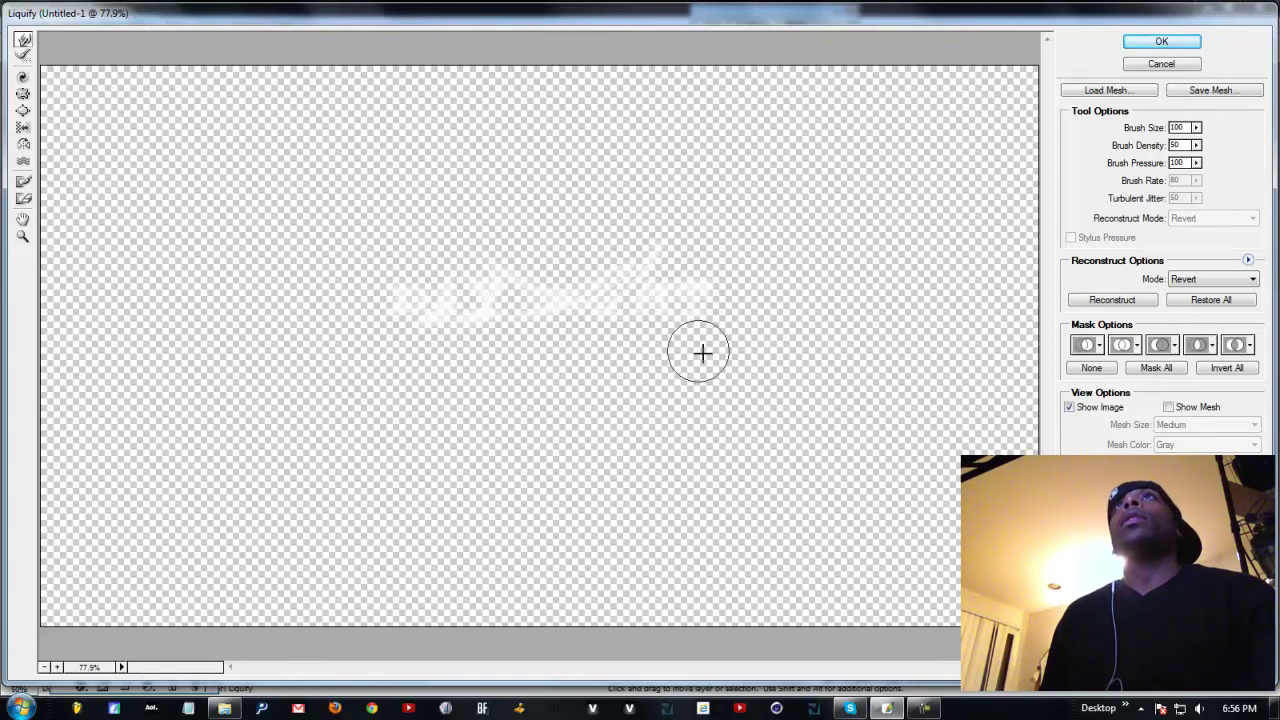
pyautogui.click(1161, 41)
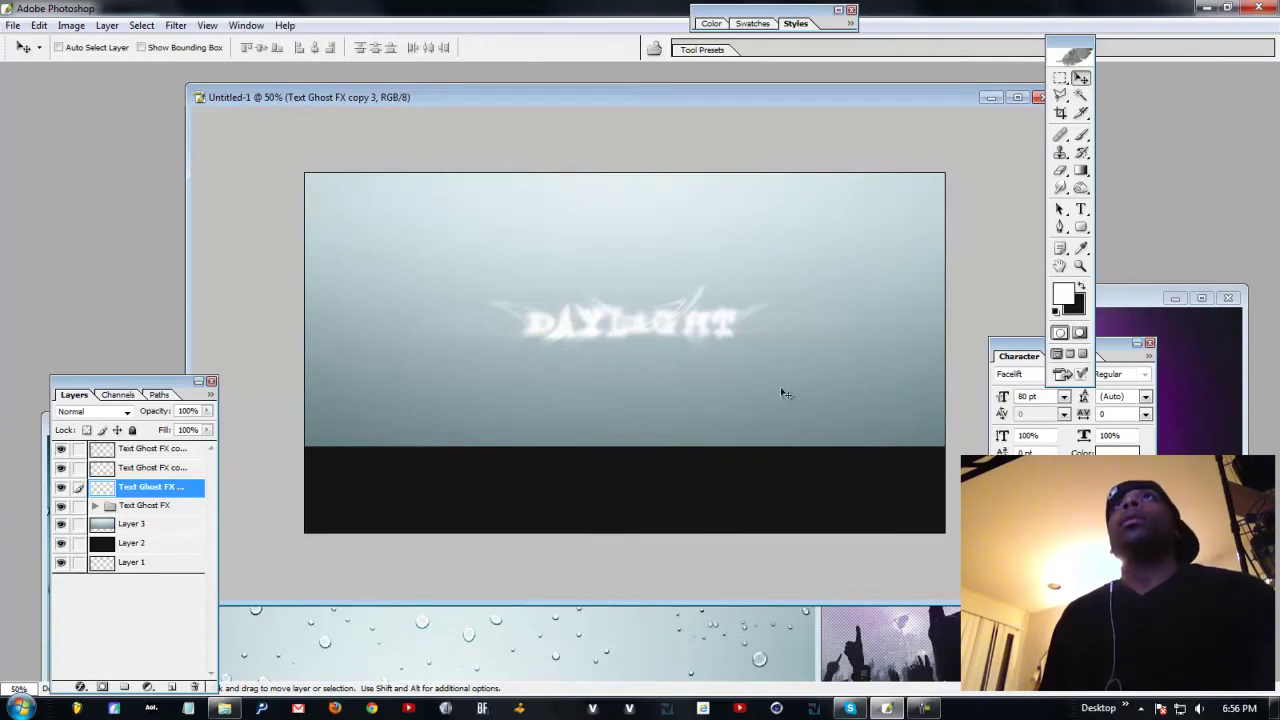
# - Apply a Gaussian Blur with a 9.9 pixel radius to the third merged copy, Text Ghost FX copy 3
pyautogui.click(198, 381)
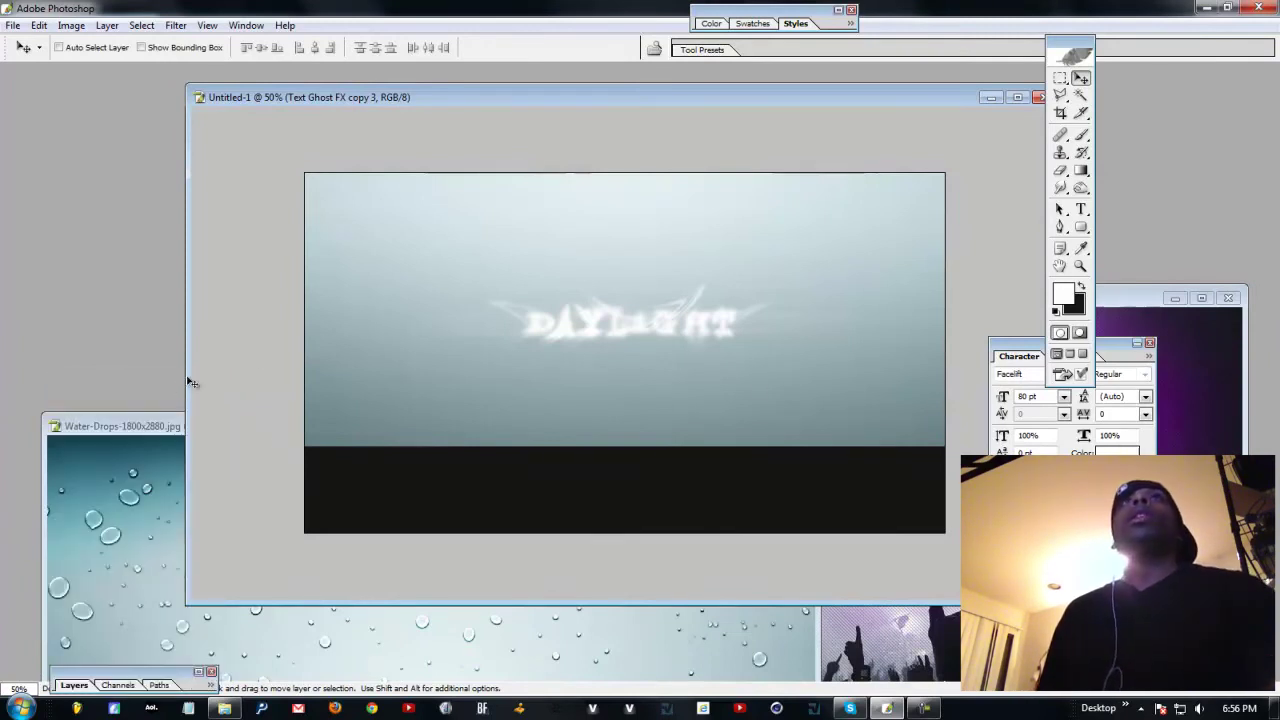
pyautogui.click(199, 671)
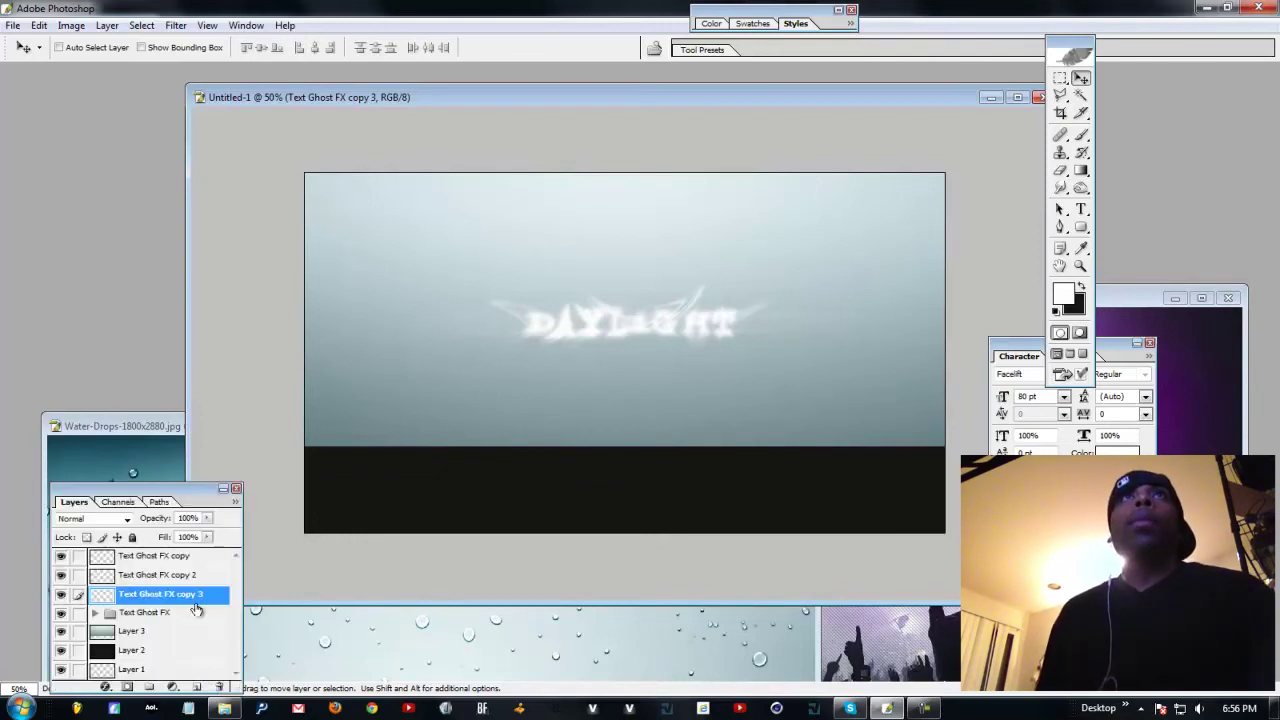
pyautogui.click(175, 25)
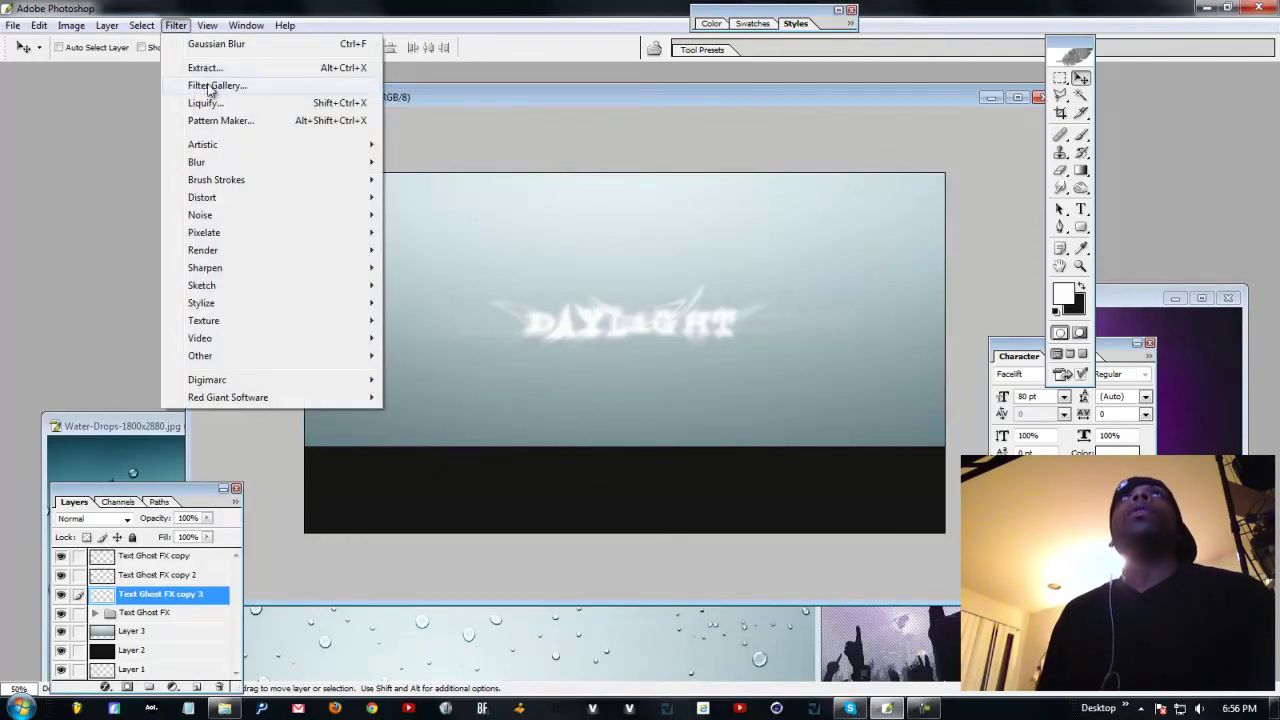
pyautogui.moveTo(240, 166)
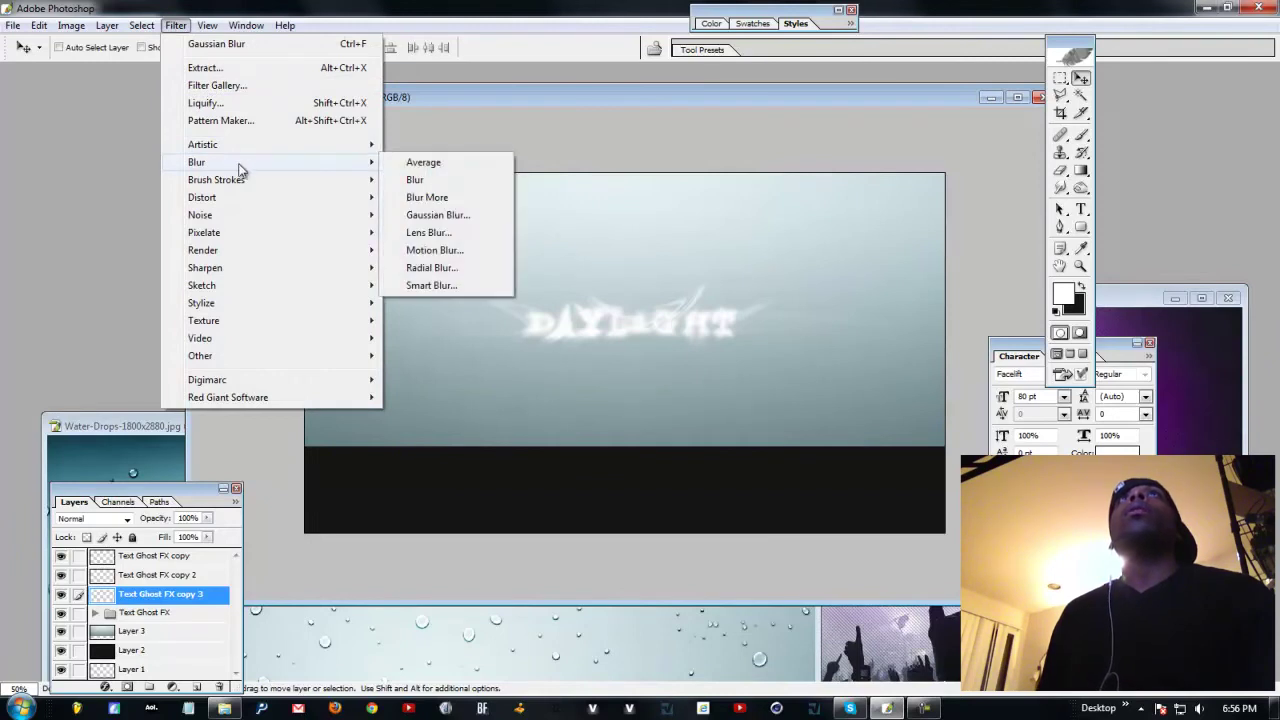
pyautogui.click(430, 215)
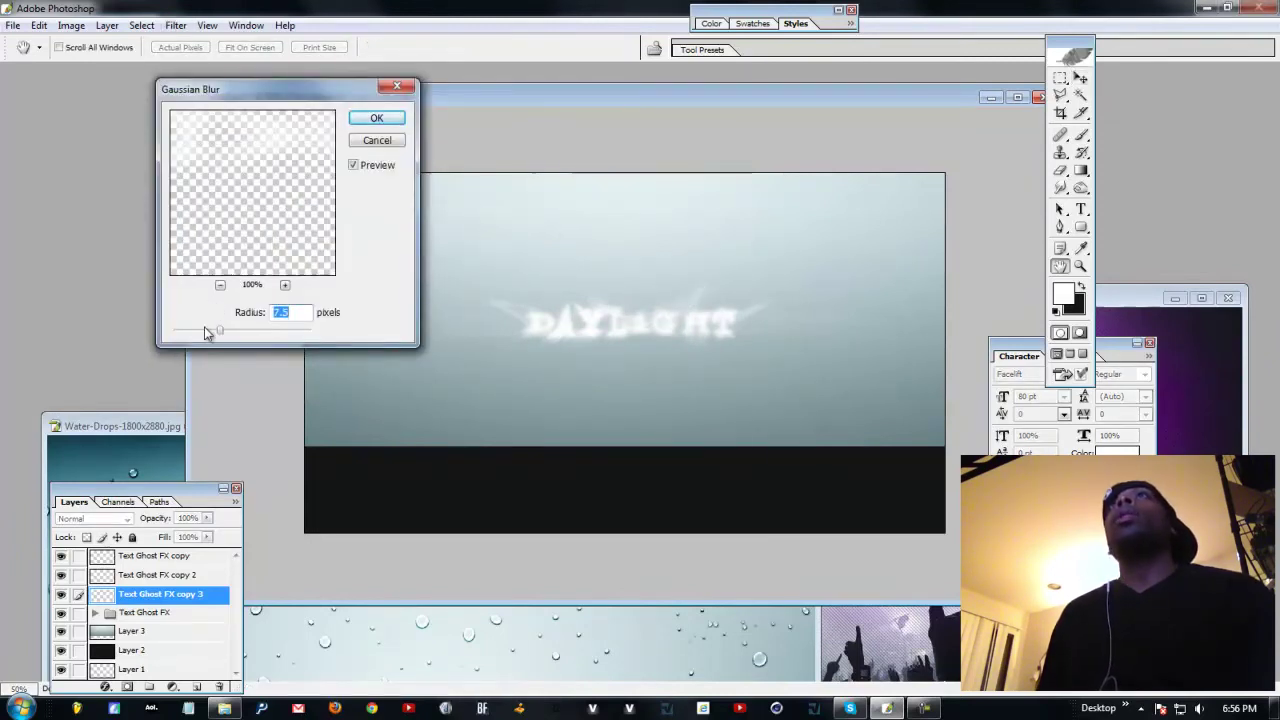
pyautogui.moveTo(226, 335); pyautogui.dragTo(231, 335)
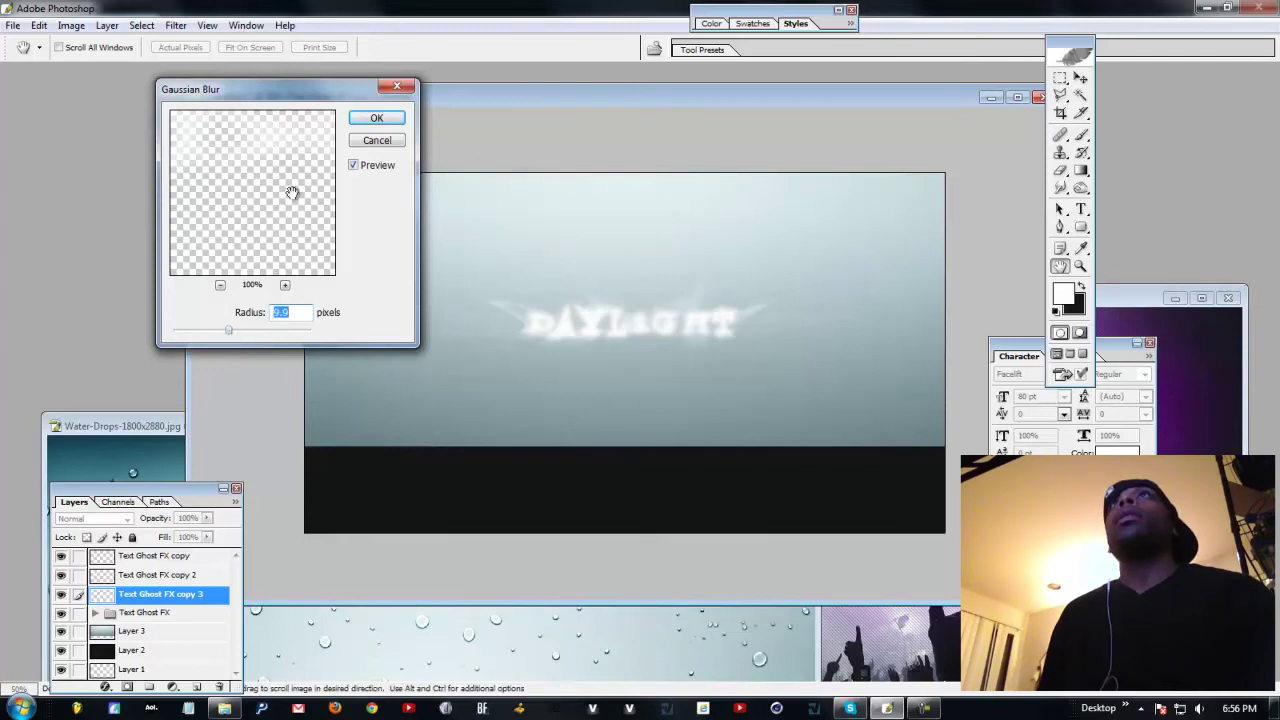
pyautogui.click(388, 120)
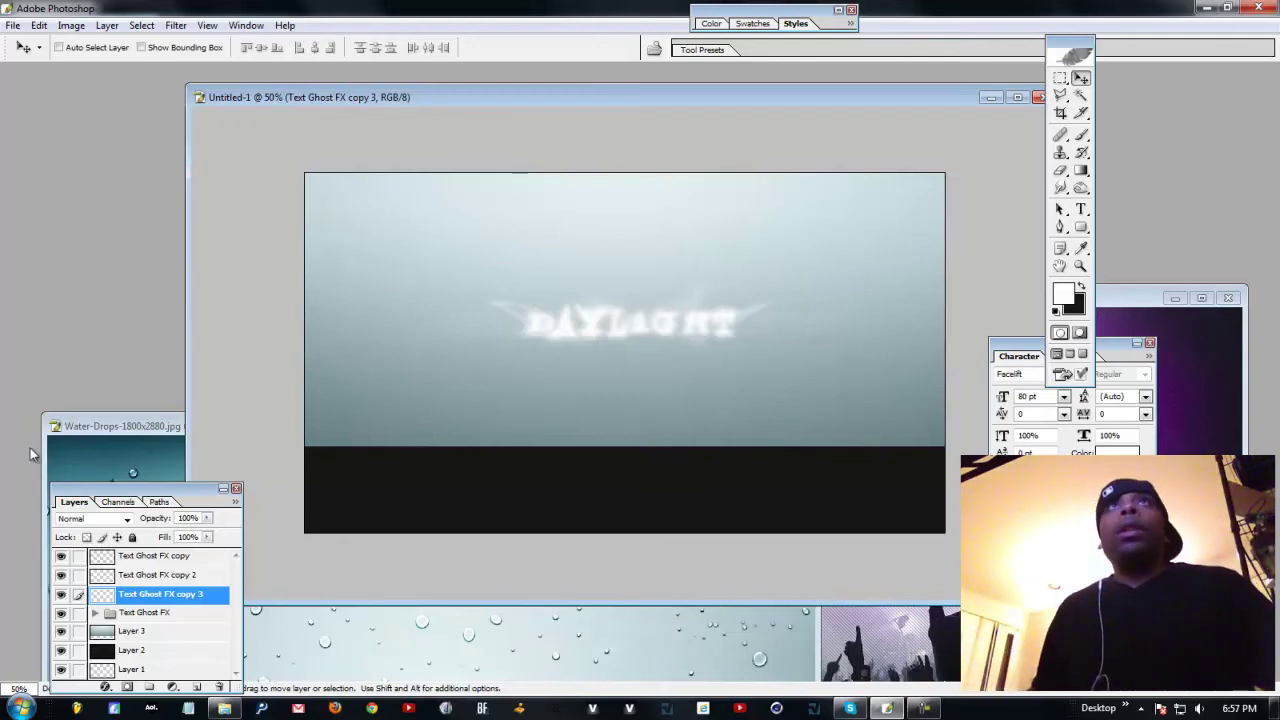
# - Reposition the layer list and make it taller, keeping the DAYLIGHT document active
pyautogui.click(163, 479)
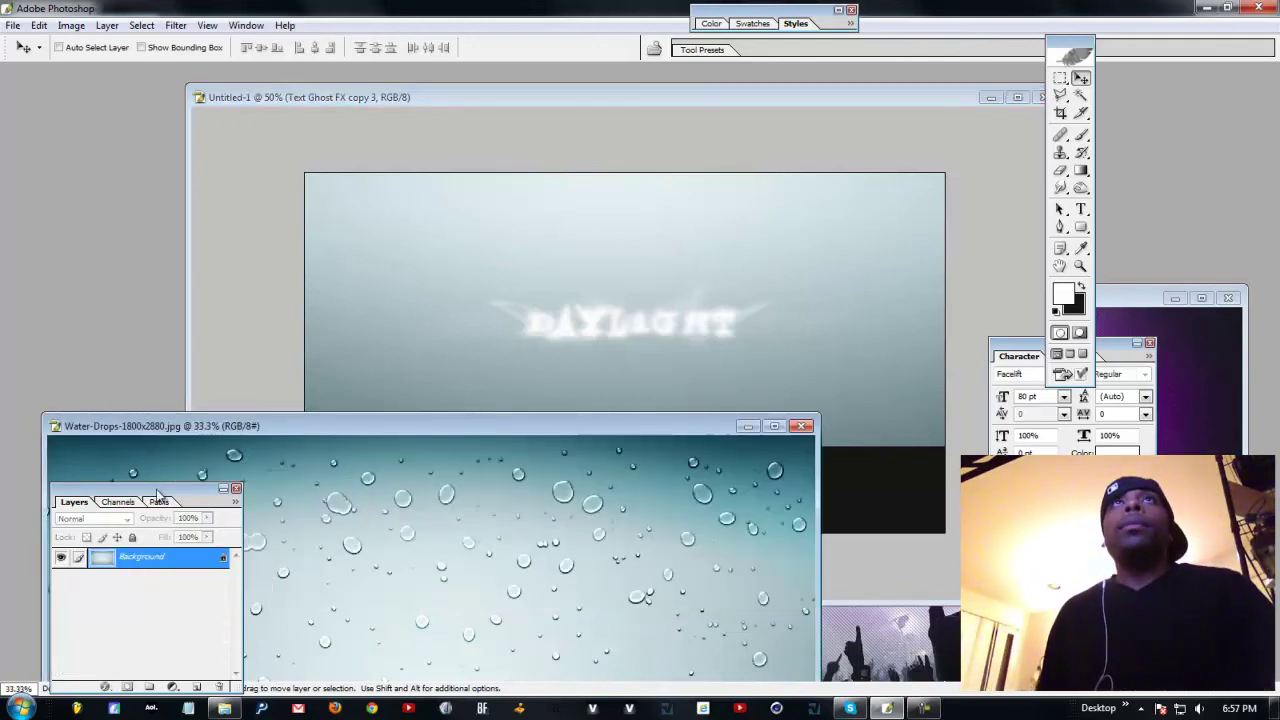
pyautogui.moveTo(157, 495); pyautogui.dragTo(187, 462)
pyautogui.click(383, 108)
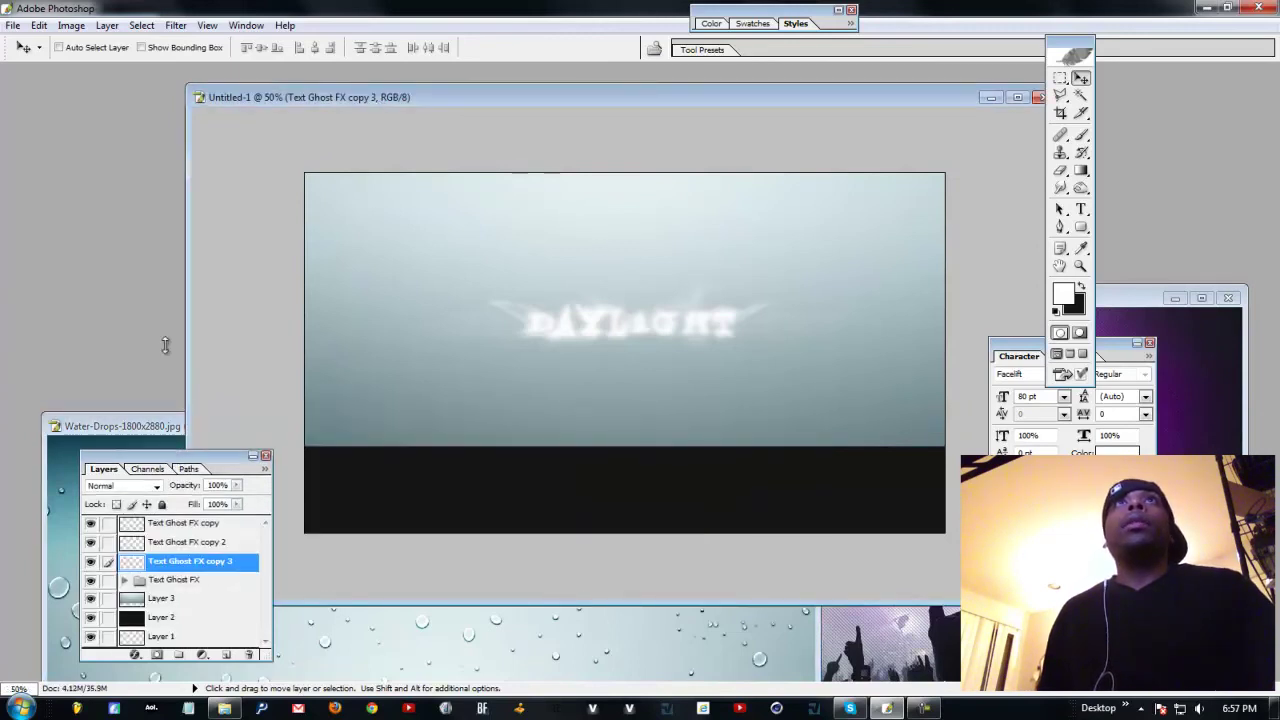
pyautogui.moveTo(176, 451); pyautogui.dragTo(178, 240)
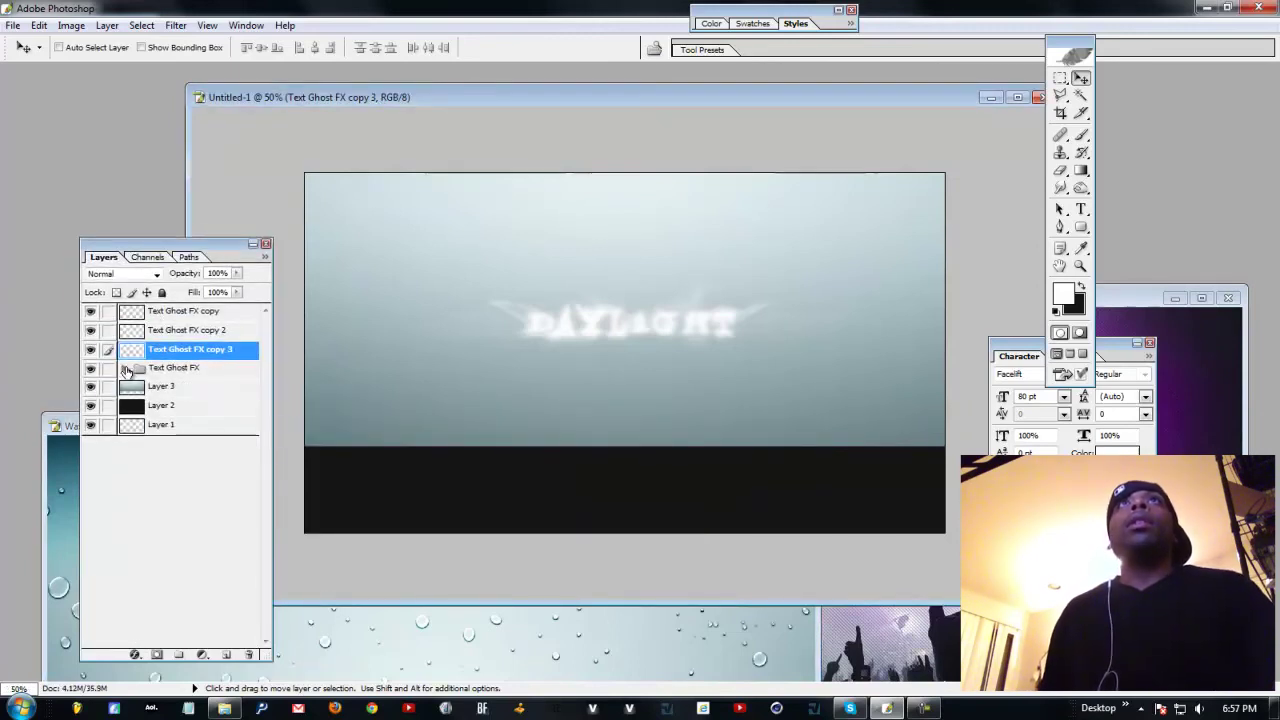
# - Expand the Text Ghost FX group, move its original daylight text layer to the top of the layer stack, and dismiss the Windows color scheme prompt
pyautogui.click(125, 369)
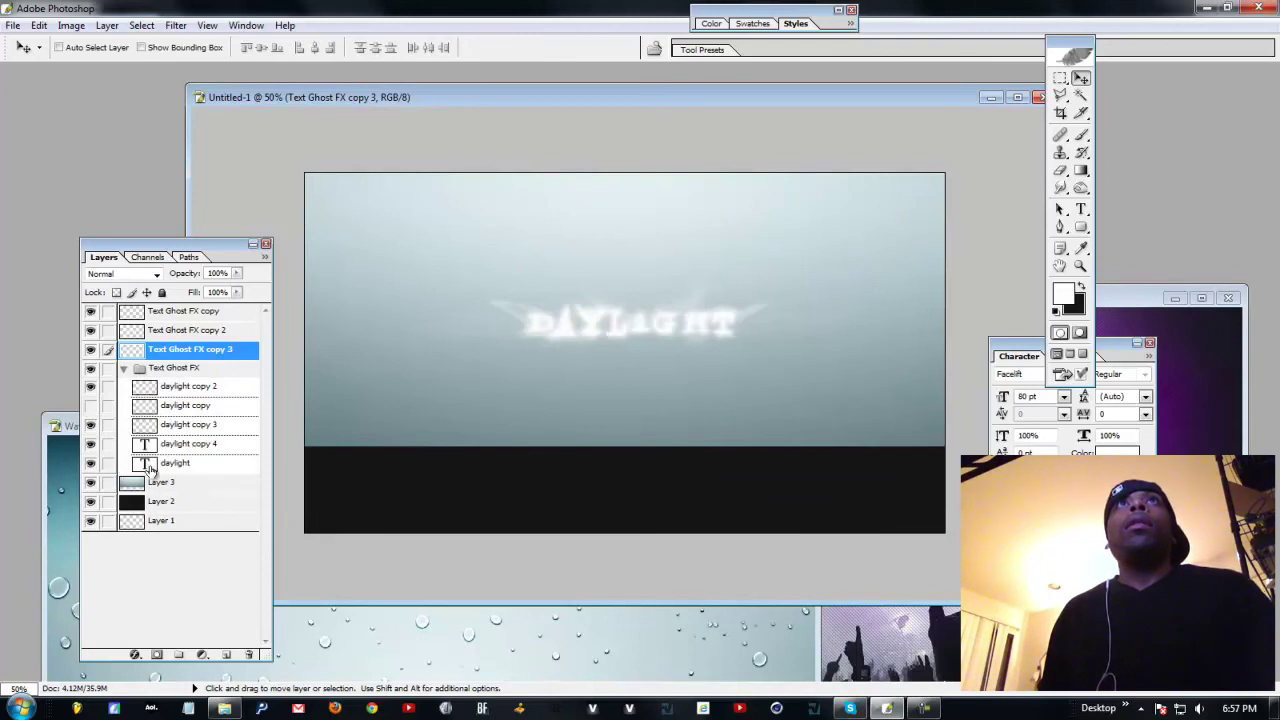
pyautogui.moveTo(166, 463); pyautogui.dragTo(180, 316)
pyautogui.click(158, 311)
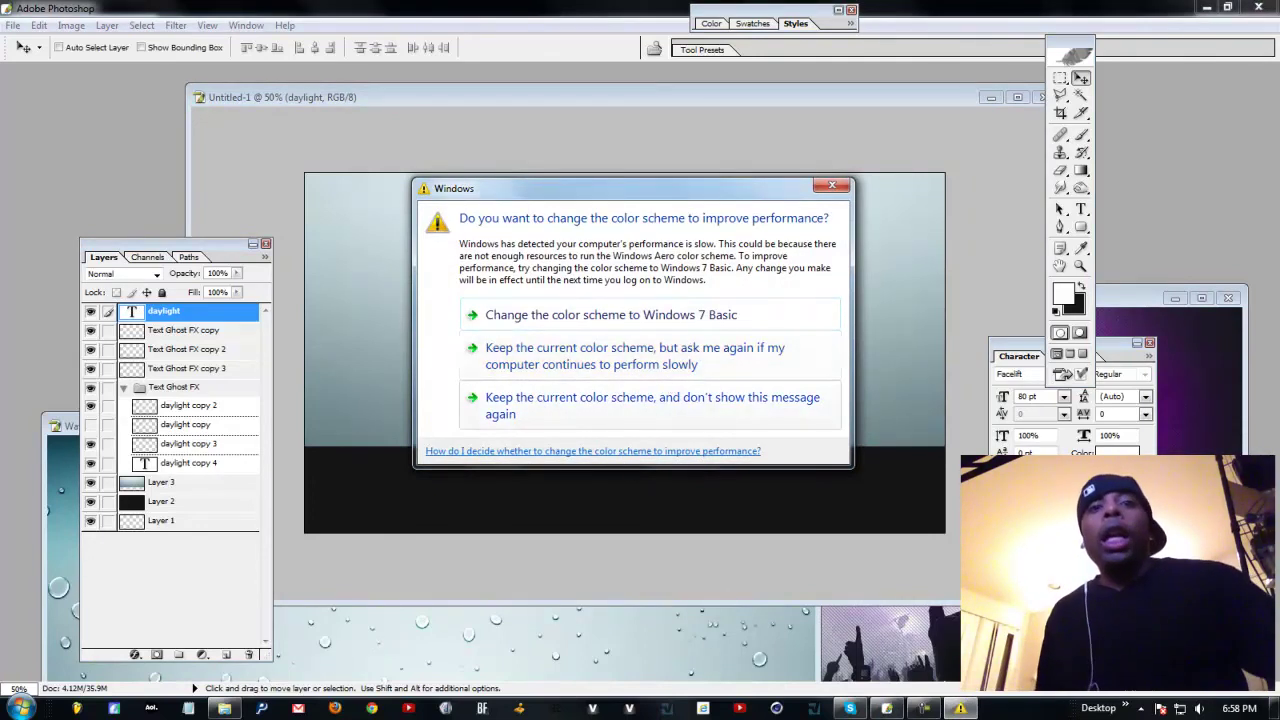
pyautogui.click(832, 185)
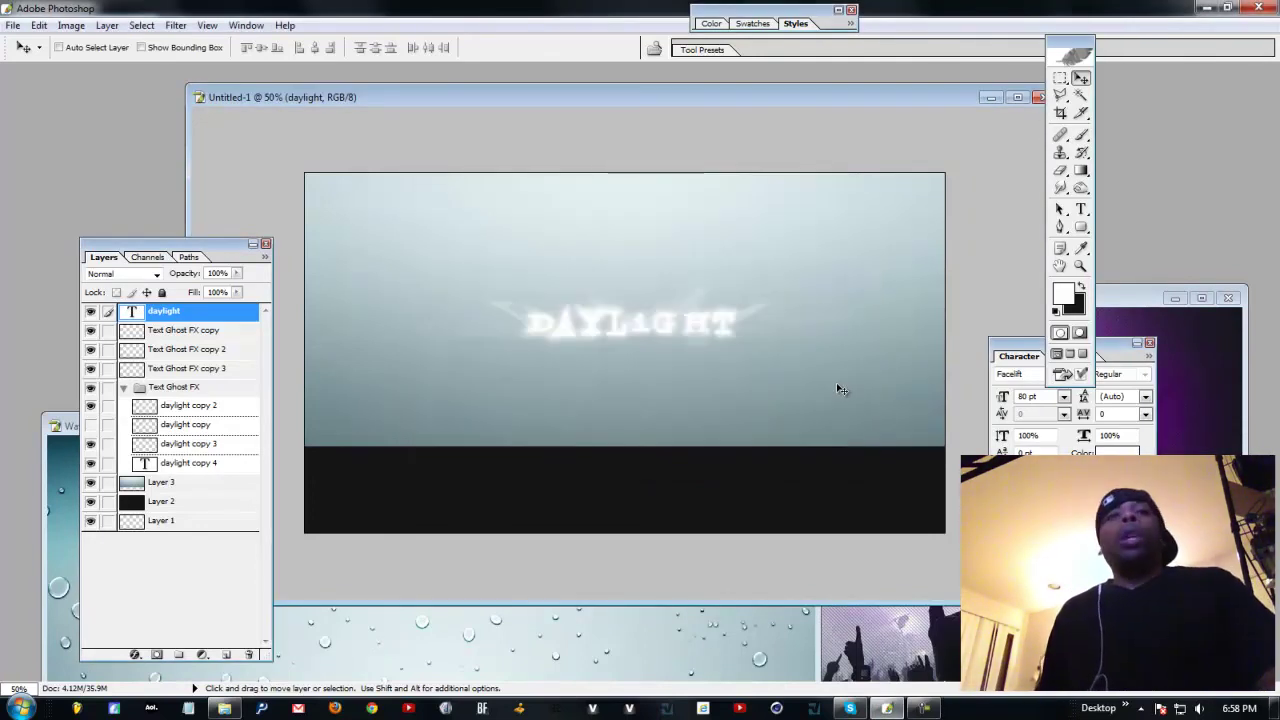